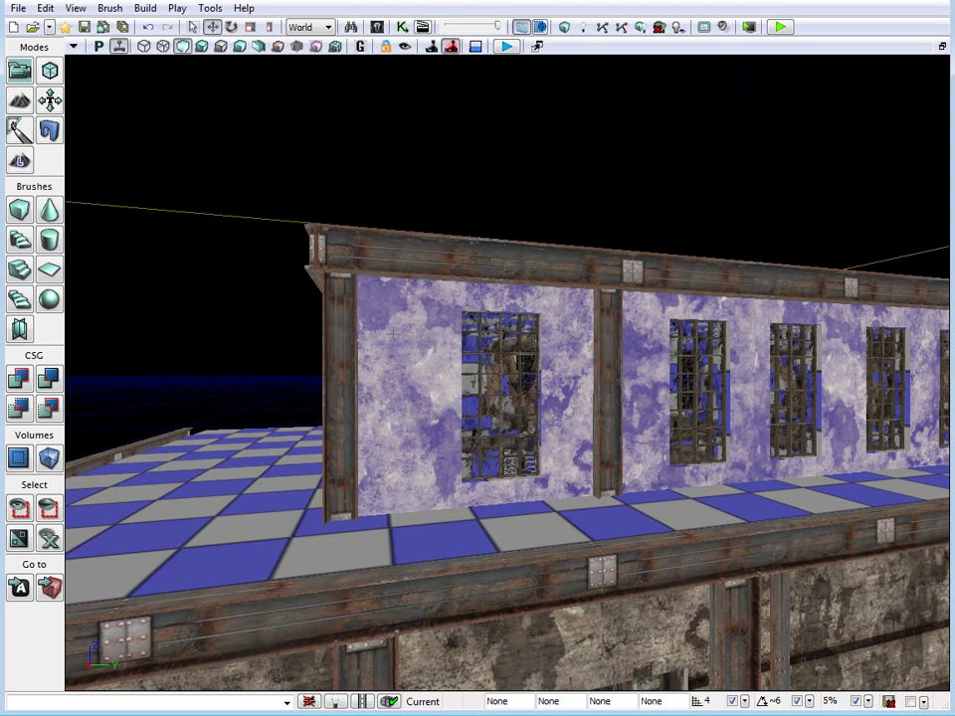
Step: Open the surface properties of the upper storey's long windowed wall, then close them
left_click_drag(355, 333, 398, 318)
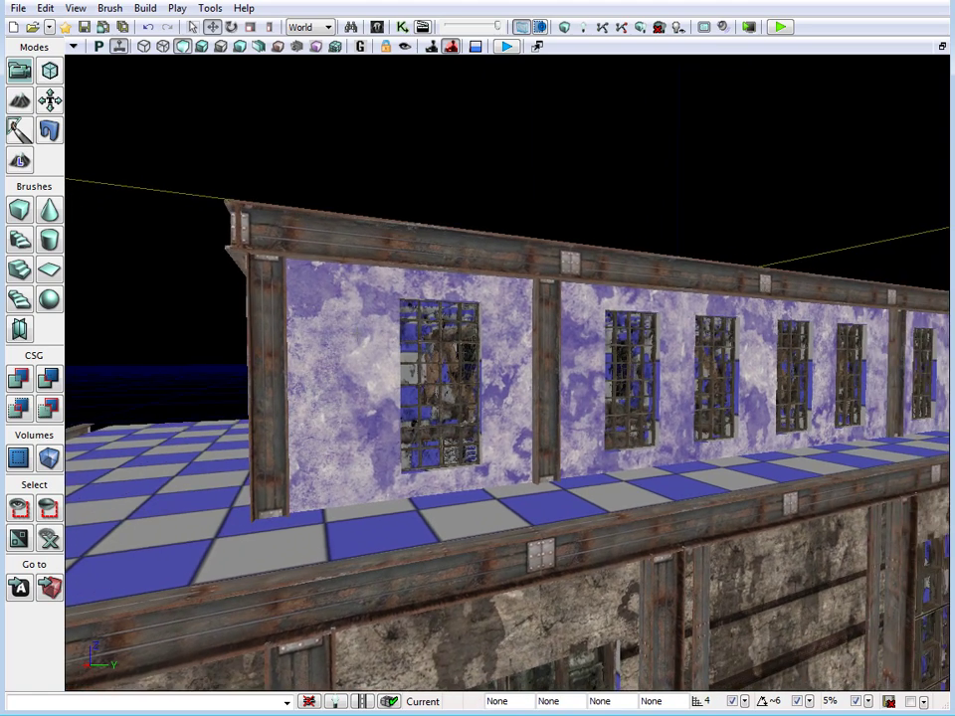
key("F5")
left_click_drag(472, 120, 526, 79)
key("Escape")
left_click(349, 346)
key("F5")
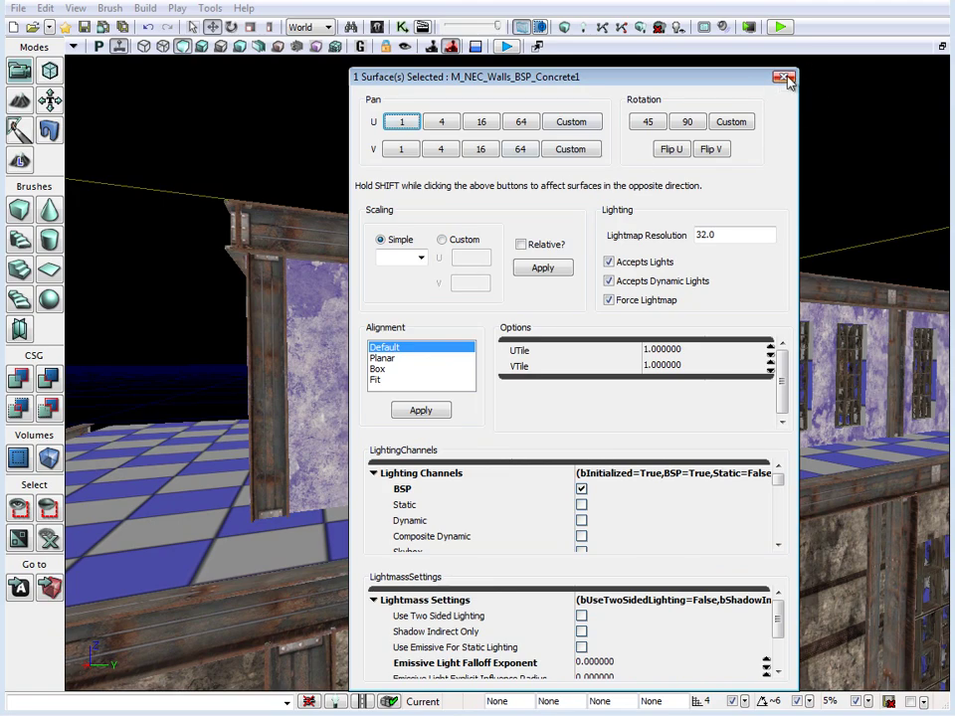
left_click(783, 78)
Step: Select the windowless end wall of the upper storey and open its surface properties
left_click_drag(528, 213, 378, 228)
left_click(457, 382)
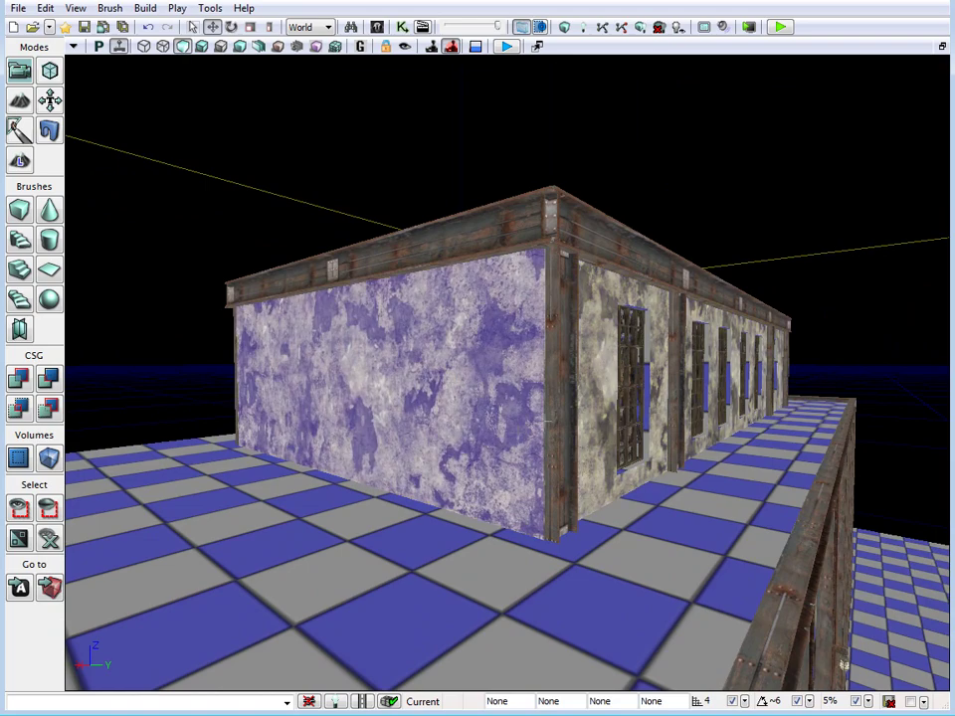
key("F5")
Step: Select the ground-floor wall surface around the large barred windows and open its surface properties beside the wall
right_click_drag(269, 393, 178, 374)
left_click(124, 355)
right_click_drag(282, 348, 263, 335)
left_click(194, 296)
right_click_drag(194, 296, 72, 320)
left_click(260, 267)
right_click_drag(261, 267, 253, 253)
left_click(194, 105)
right_click_drag(212, 153, 211, 124)
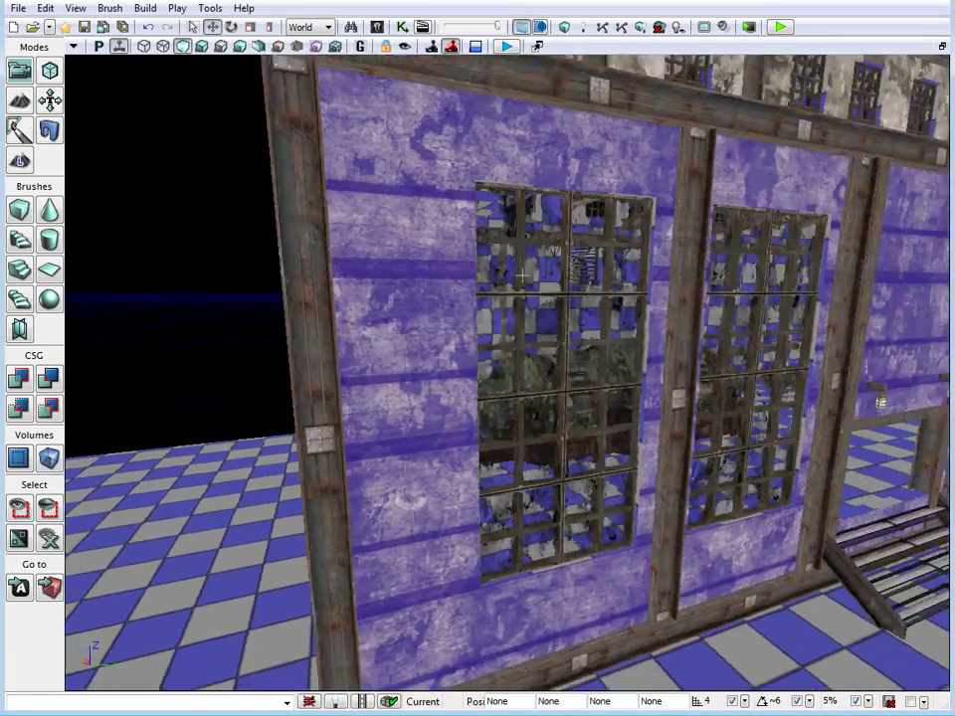
right_click_drag(487, 251, 520, 262)
left_click_drag(519, 261, 537, 242)
double_click(438, 288)
left_click_drag(522, 78, 637, 71)
left_click_drag(354, 247, 345, 216)
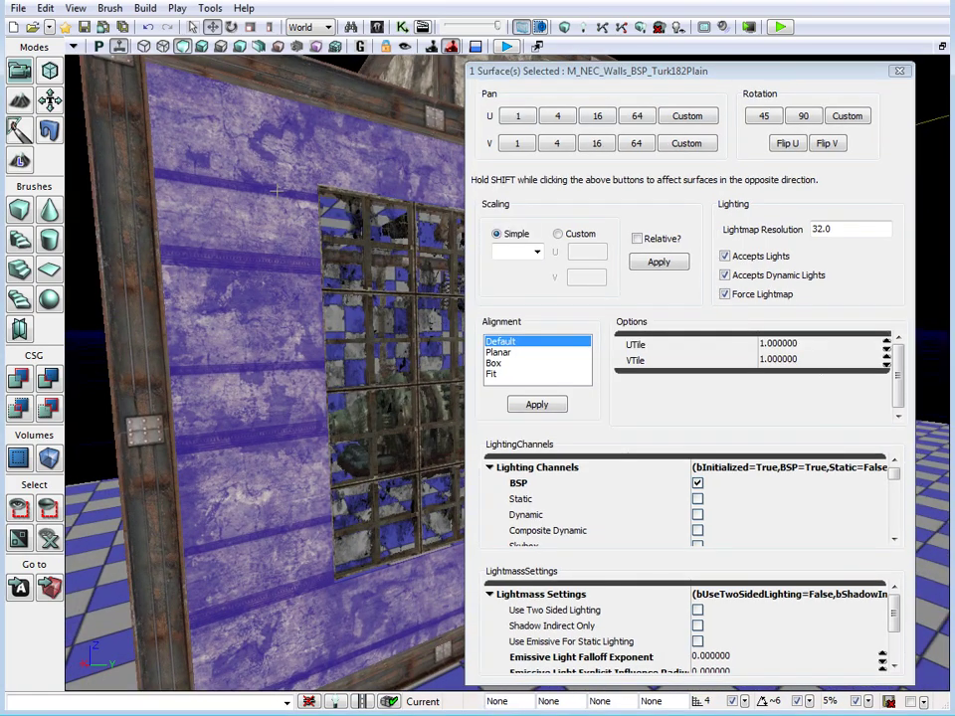
Step: Reselect the ground-floor wall surface and pan its texture along U in 64- and 16-unit increments
left_click_drag(261, 189, 253, 189)
left_click(307, 175)
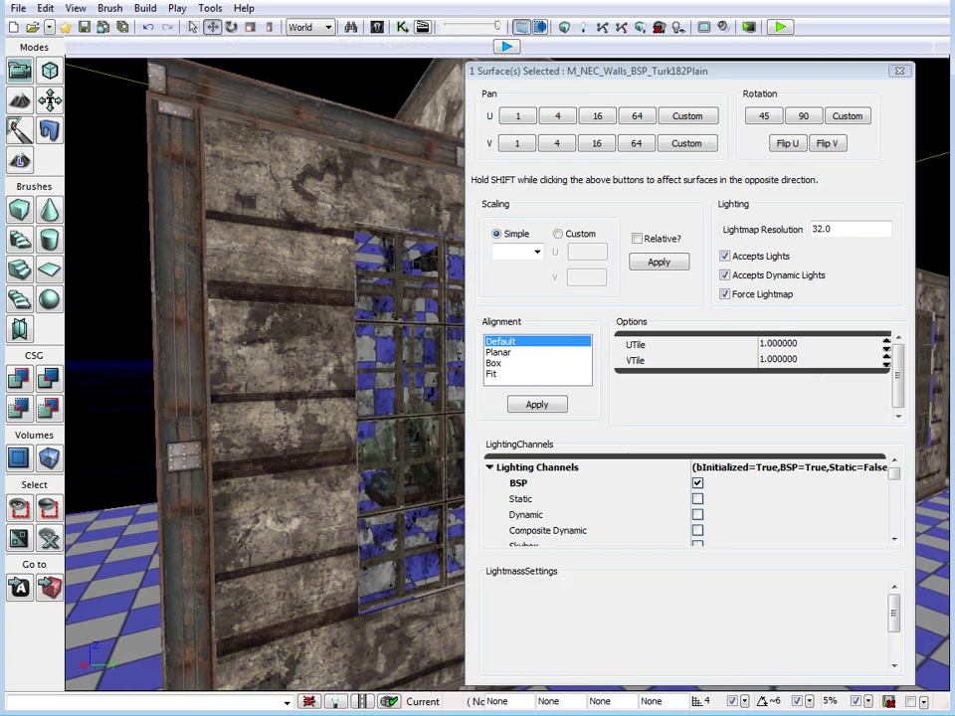
left_click(300, 186)
left_click(635, 116)
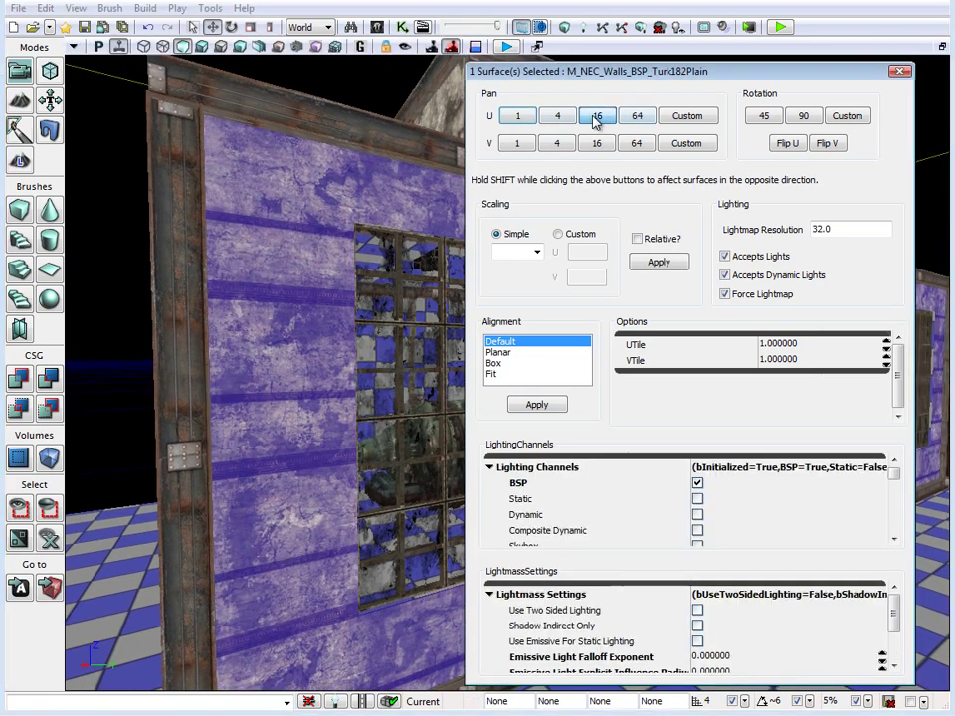
left_click(602, 117)
left_click(603, 118)
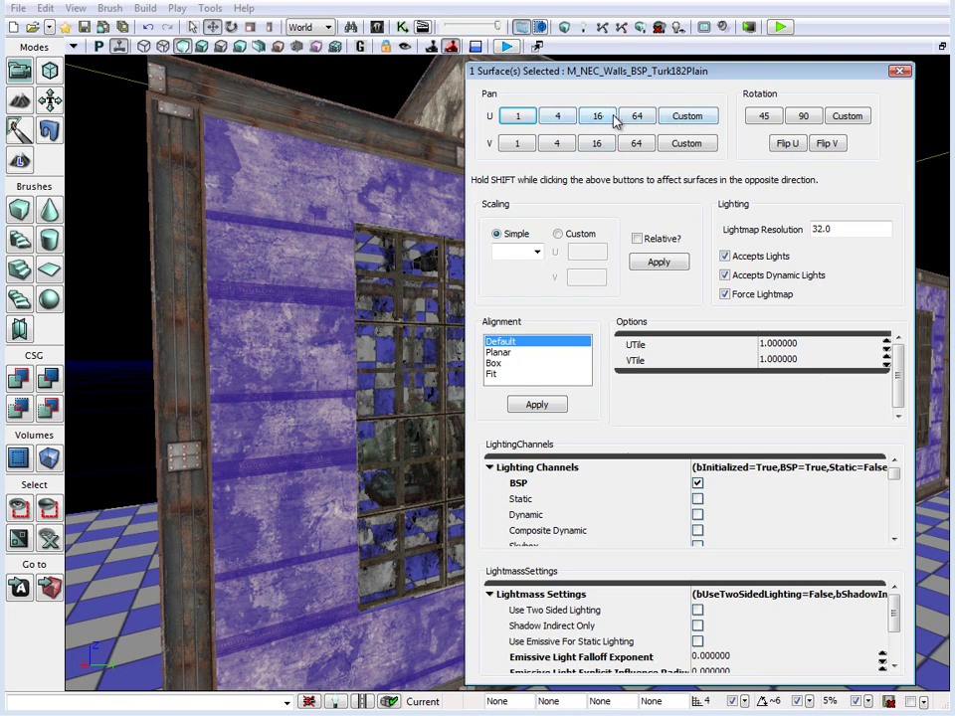
left_click(605, 118)
left_click(602, 119)
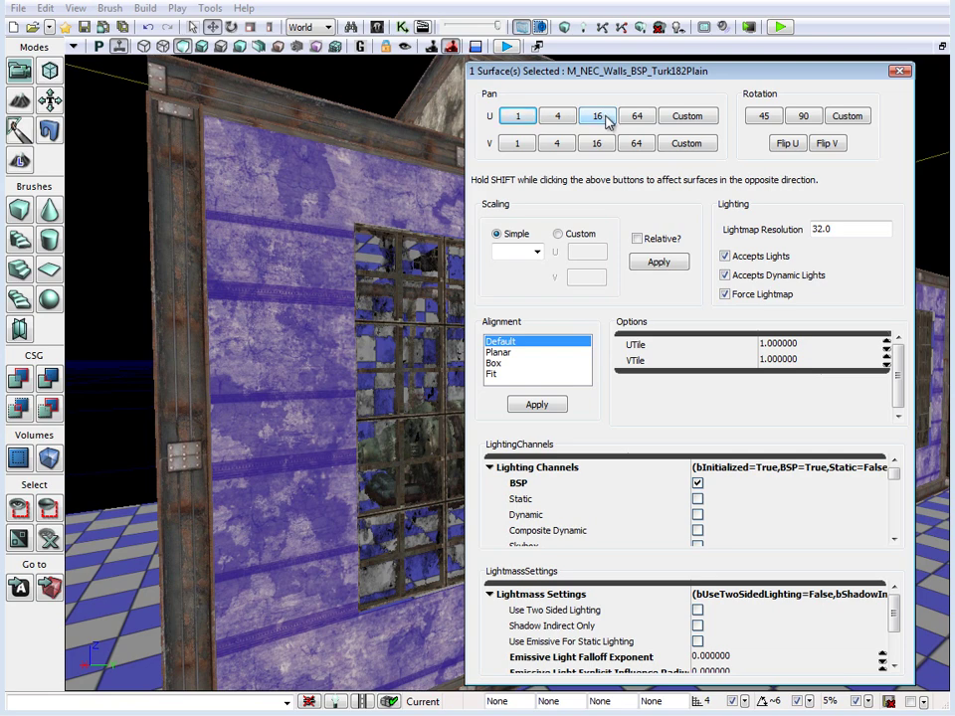
left_click(604, 118)
left_click(602, 118)
left_click(603, 119)
left_click(602, 119)
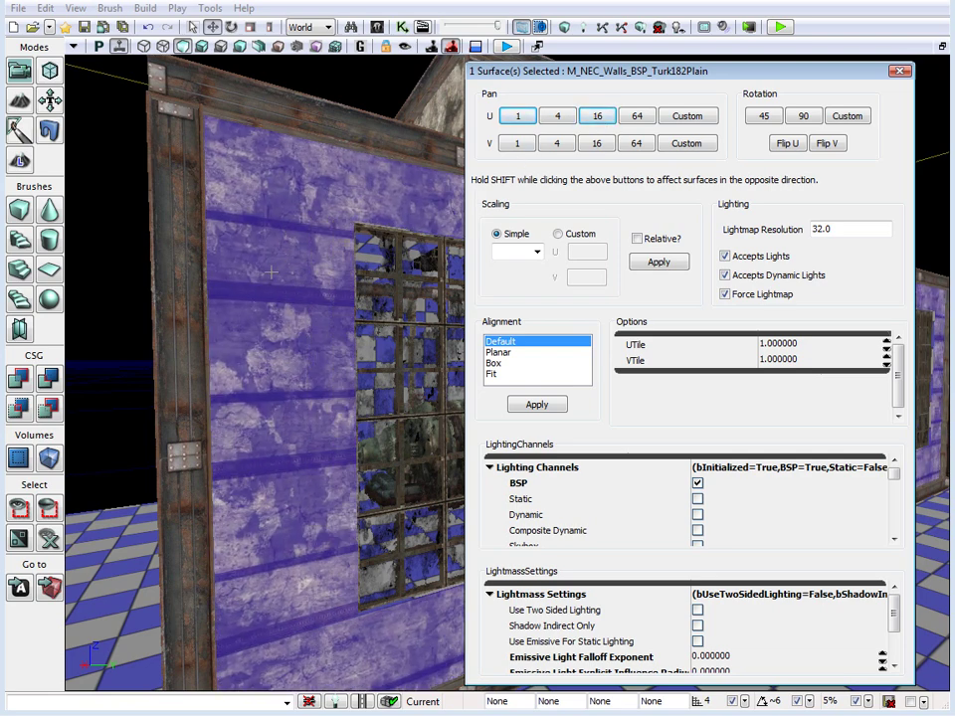
Step: Pan the wall texture along V in 16- and 64-unit increments and bring it back
left_click(600, 143)
left_click(600, 143)
left_click(600, 143)
left_click(600, 143)
left_click(600, 144)
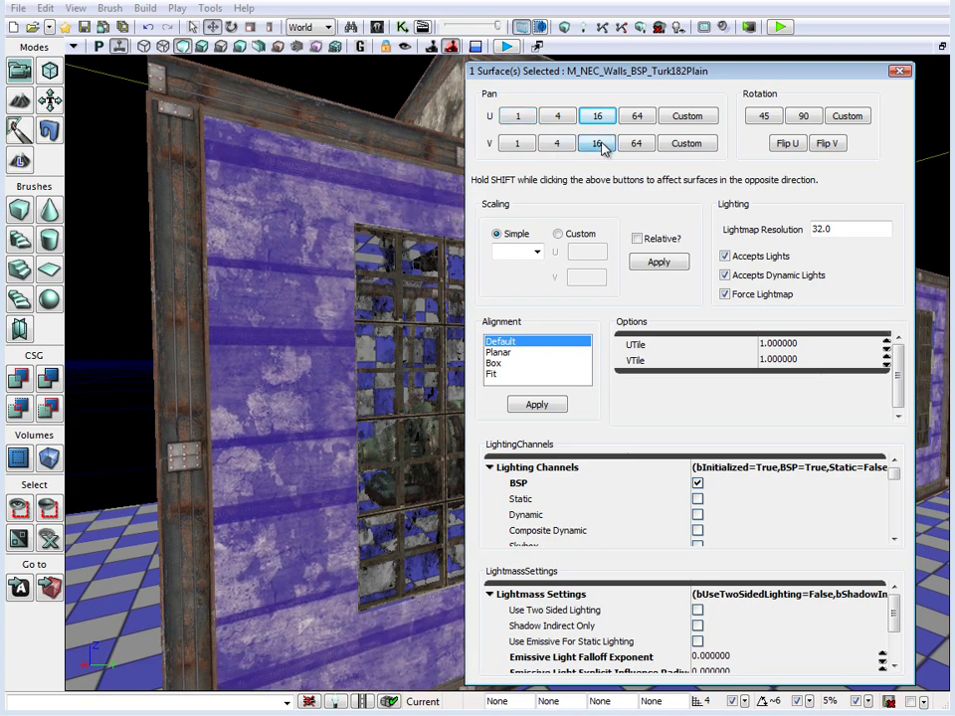
left_click(600, 143)
left_click(638, 145)
left_click(607, 148)
left_click(607, 148)
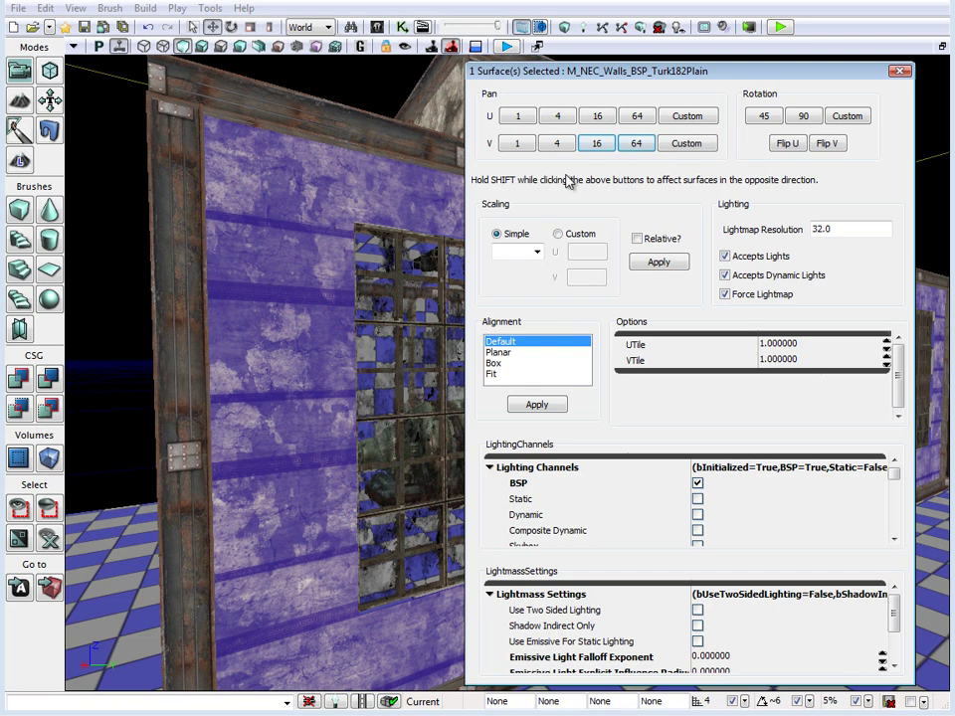
Step: Try rotating the wall texture in 45-degree and 90-degree increments
left_click(764, 117)
left_click(763, 116)
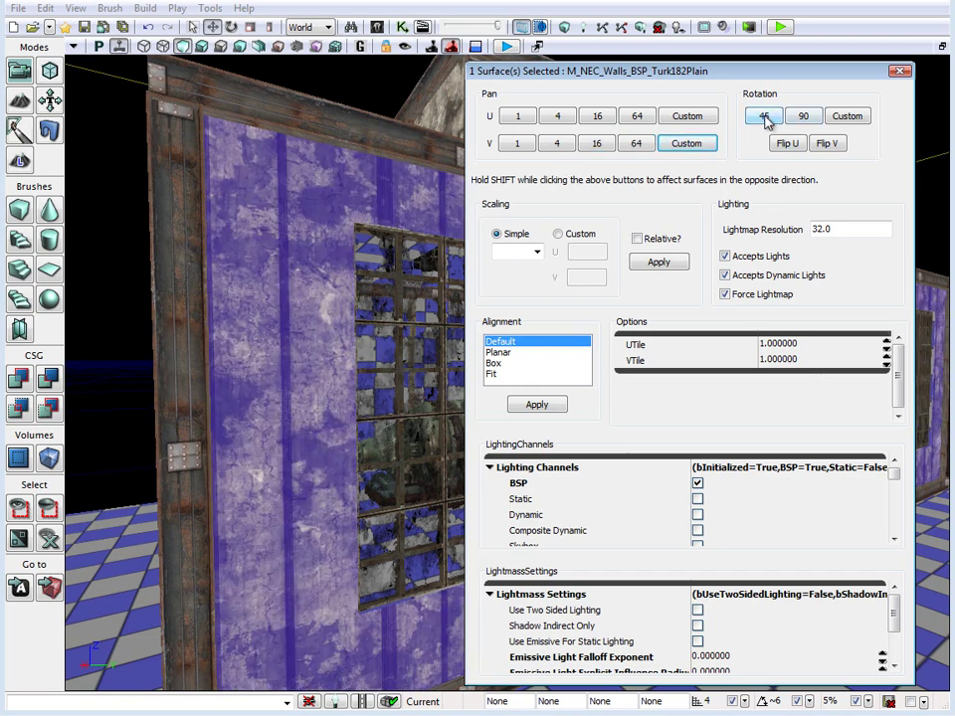
left_click(763, 117)
left_click(764, 117)
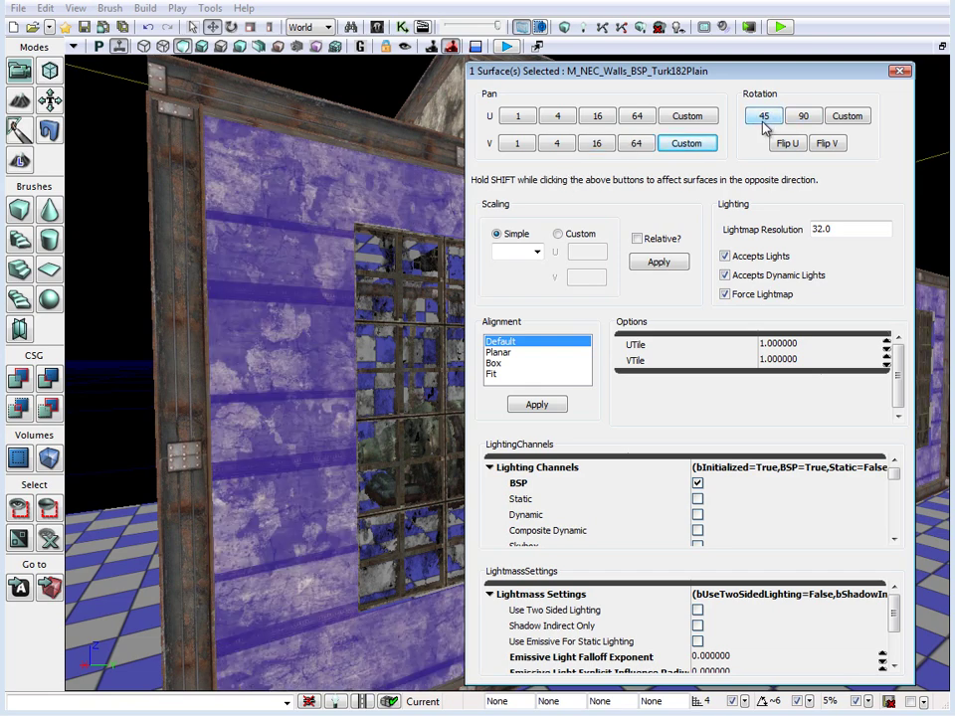
left_click(803, 116)
left_click(804, 116)
Step: Apply a simple scaling of 4.0 to the selected ground-floor wall texture
middle_click_drag(267, 299, 272, 301)
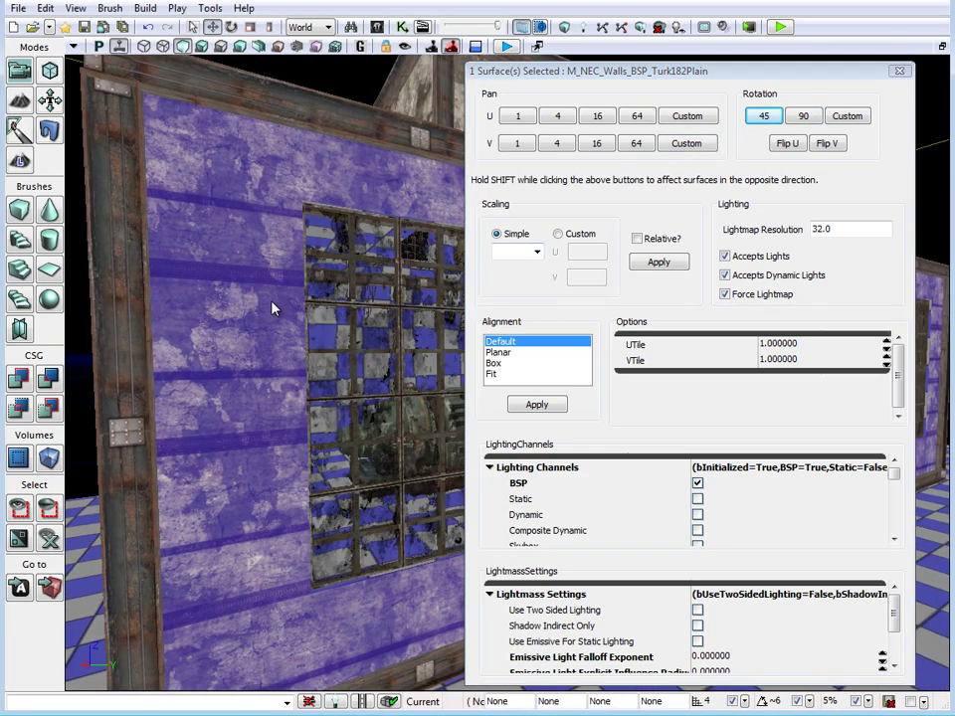
left_click(535, 252)
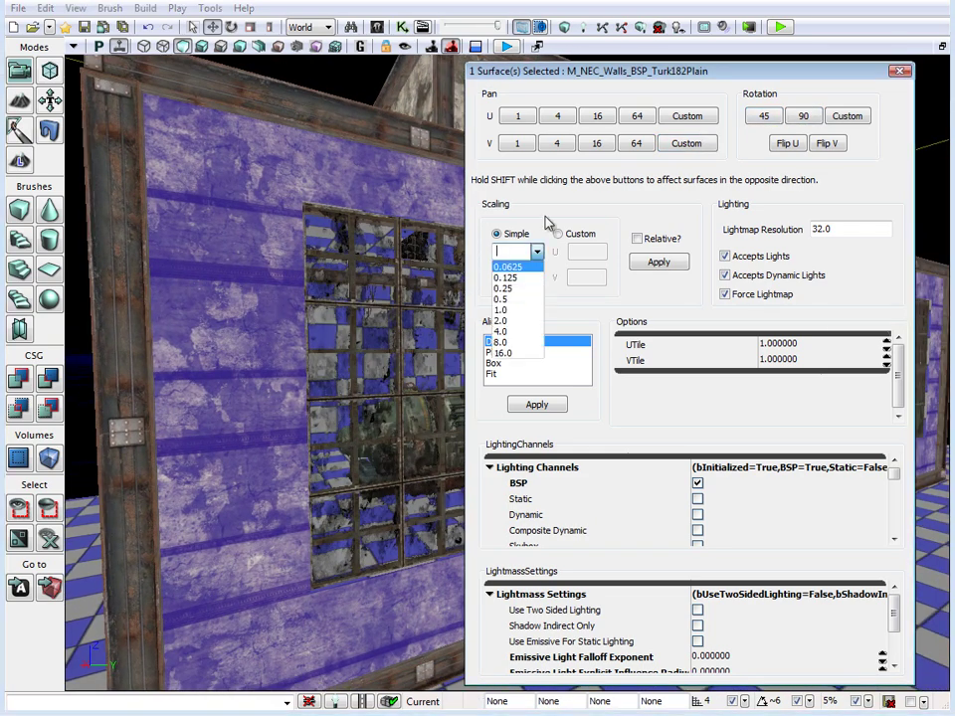
left_click(502, 331)
left_click(658, 262)
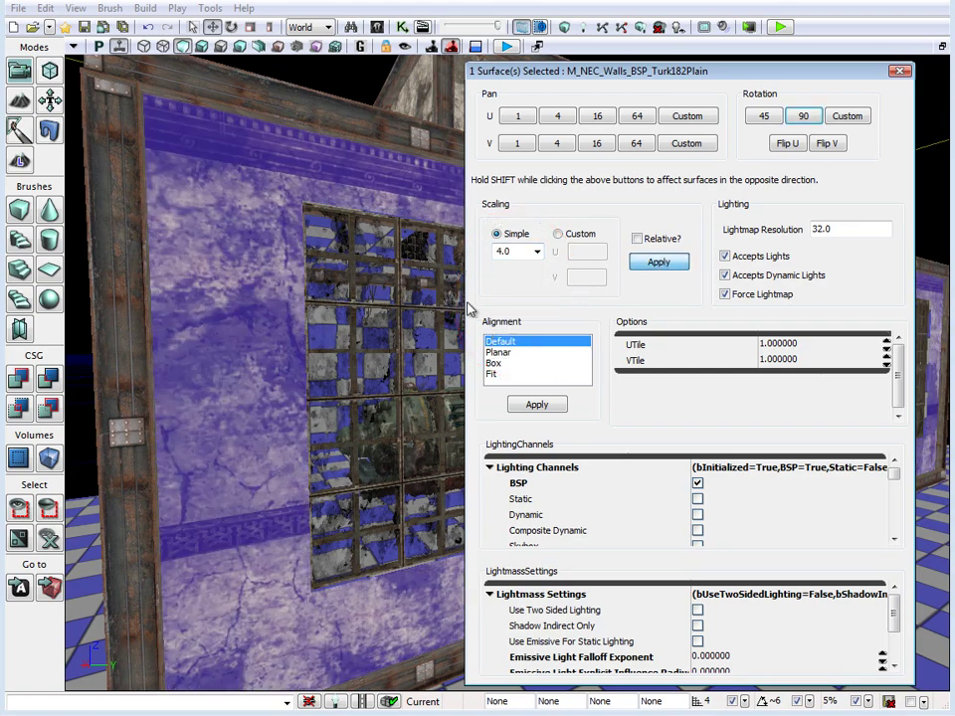
left_click_drag(277, 338, 297, 374)
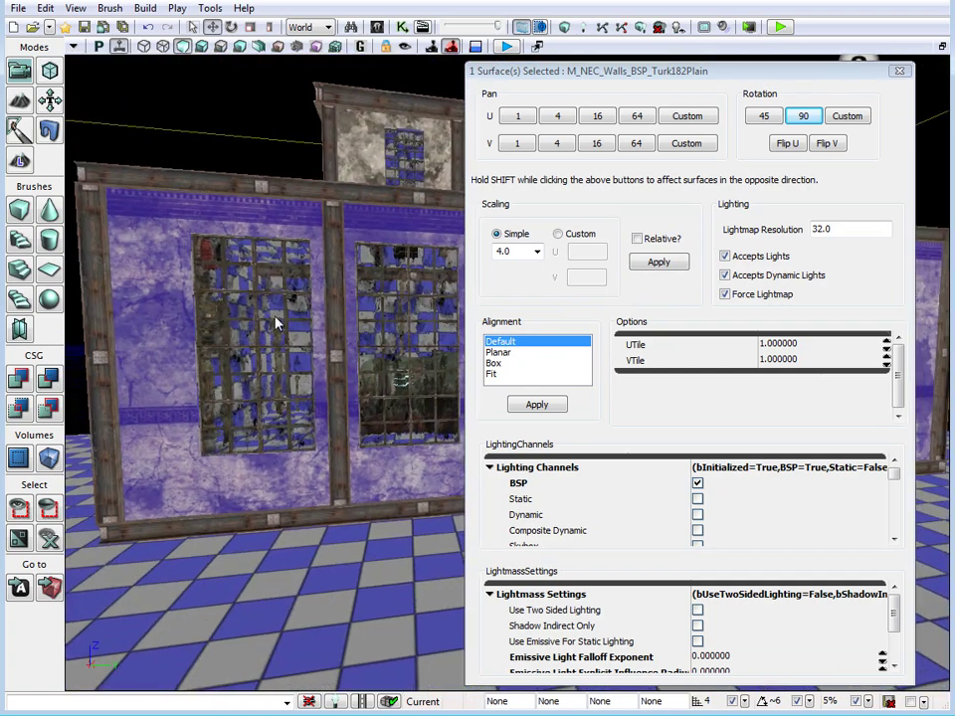
Step: Reduce the wall texture's simple scaling to 2.0 and apply it
left_click(537, 252)
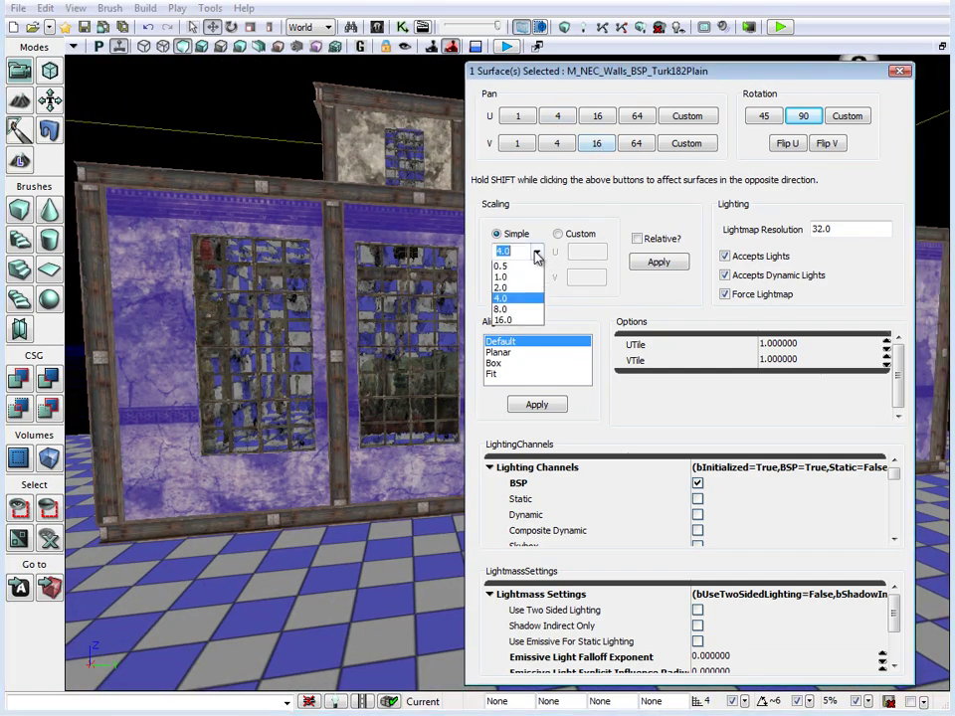
left_click(505, 321)
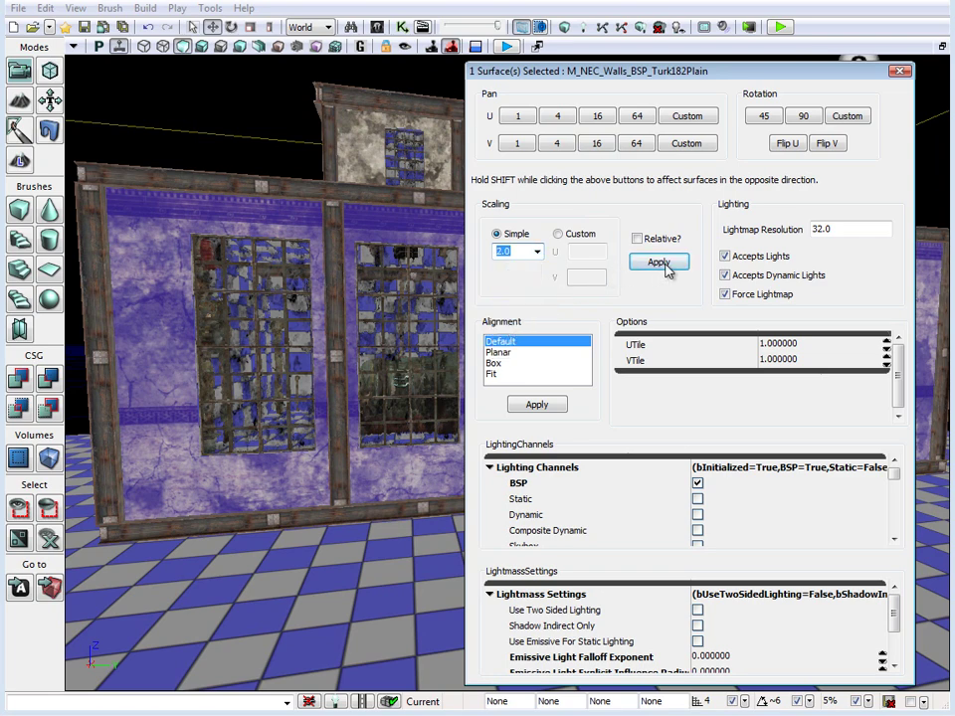
left_click(656, 262)
Step: Apply a simple scaling of 3 to the wall texture and pan it along V in 4-unit increments
left_click(510, 251)
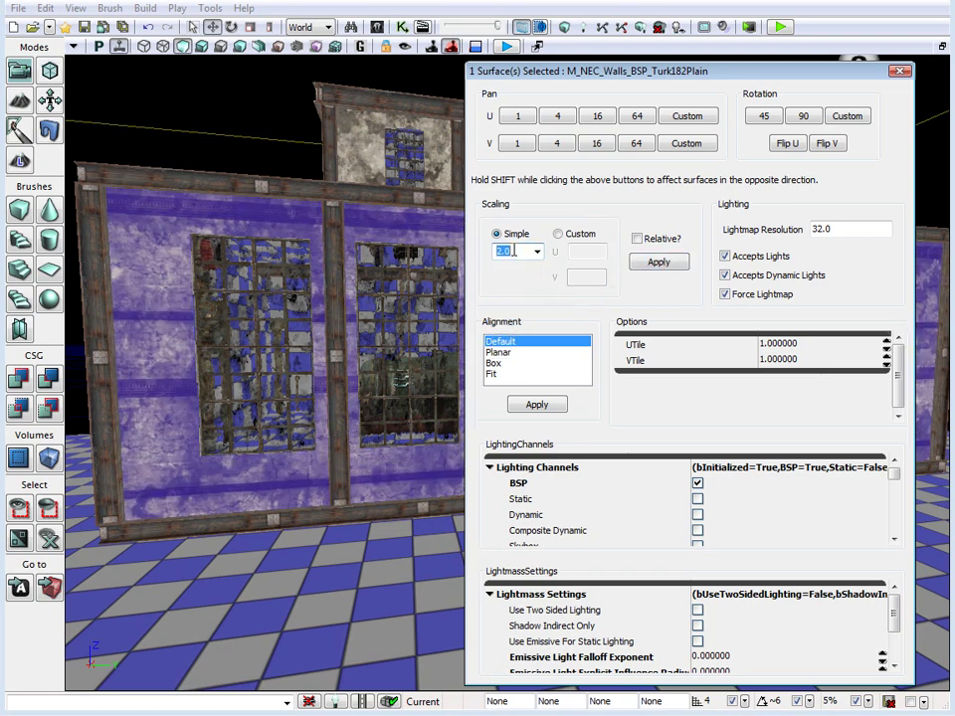
left_click(557, 144)
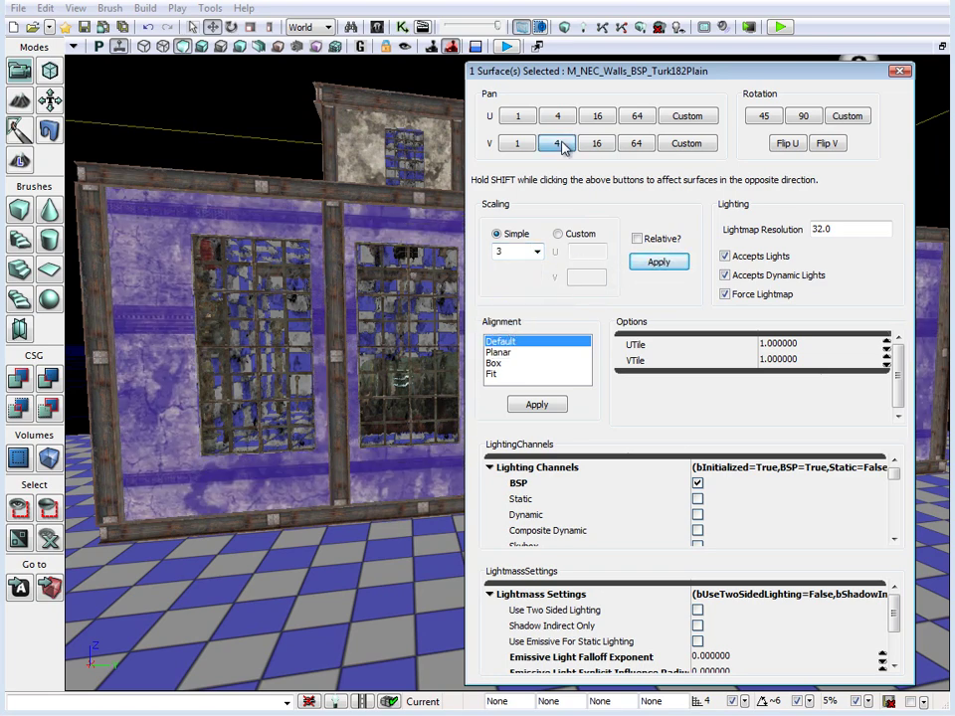
left_click(558, 144)
left_click(560, 146)
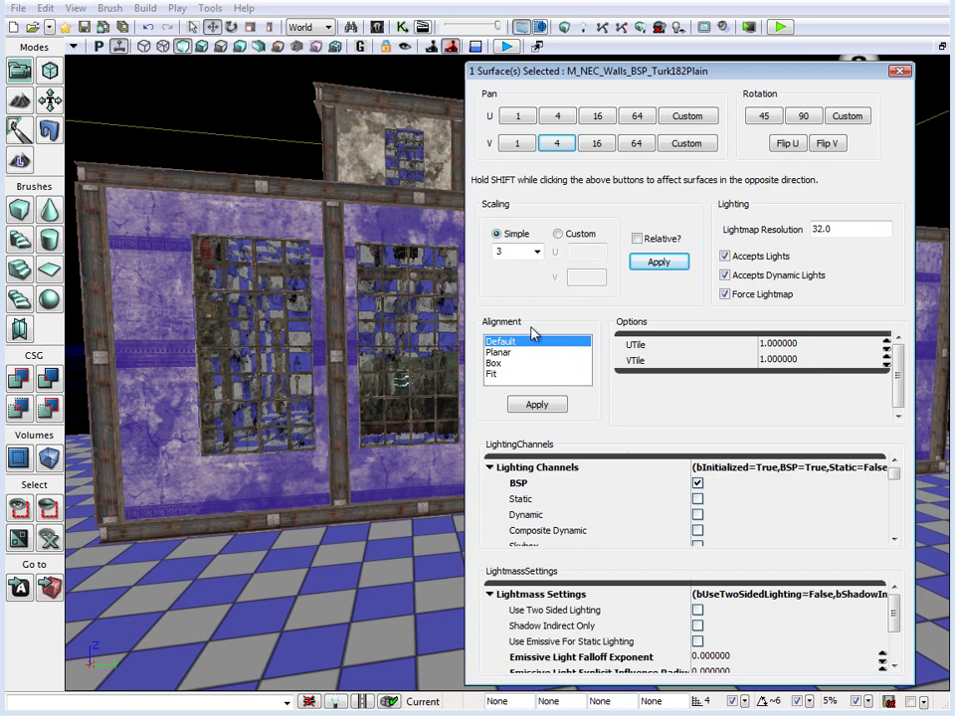
right_click_drag(309, 238, 283, 226)
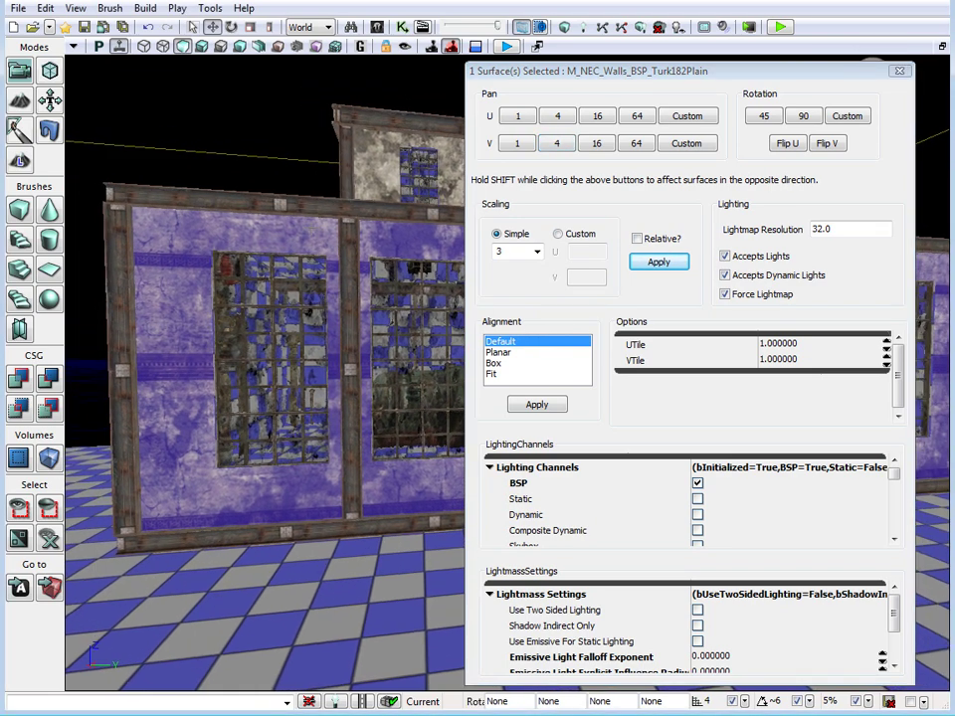
Step: Apply Planar alignment and then Box alignment to the ground-floor wall texture
left_click(498, 353)
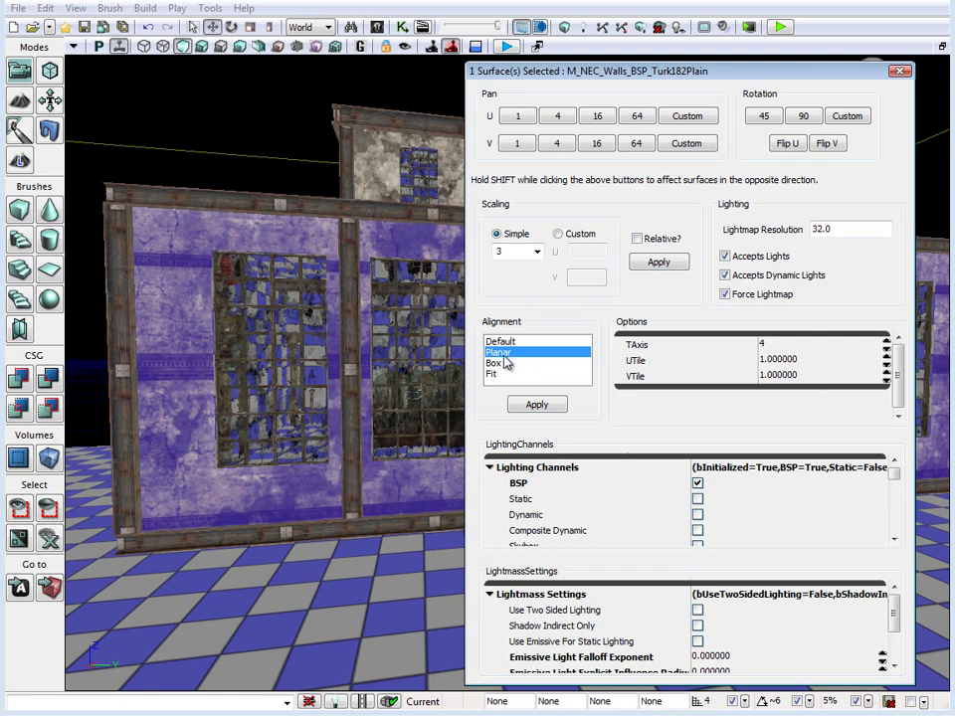
left_click(537, 409)
right_click_drag(287, 350, 266, 342)
left_click_drag(326, 298, 281, 220)
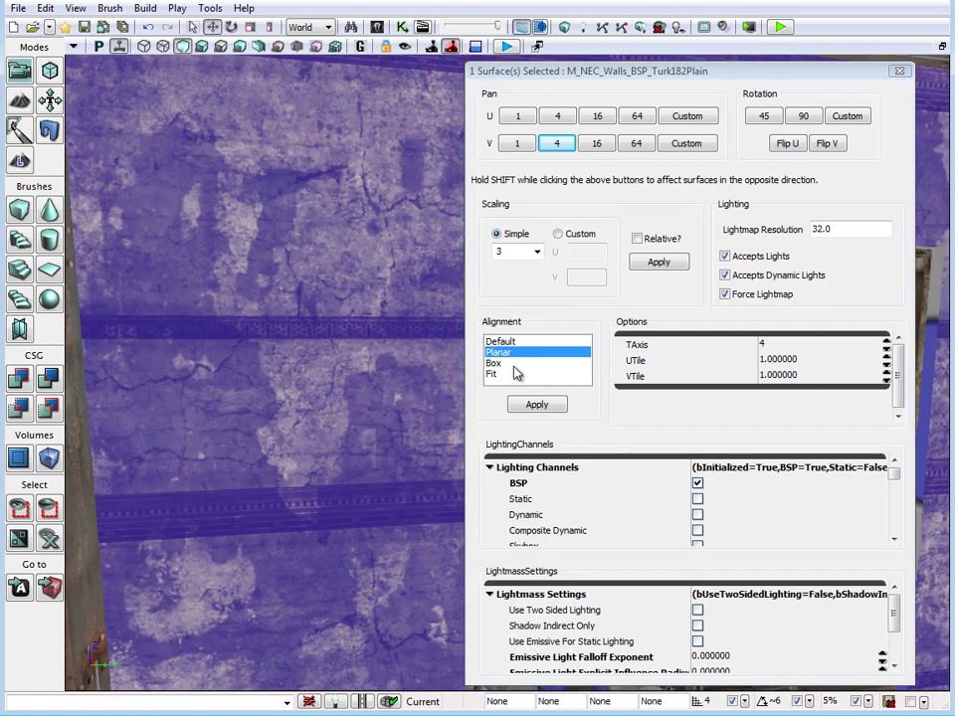
left_click(497, 364)
left_click(545, 410)
Step: Apply Fit alignment to the ground-floor wall texture
left_click(497, 374)
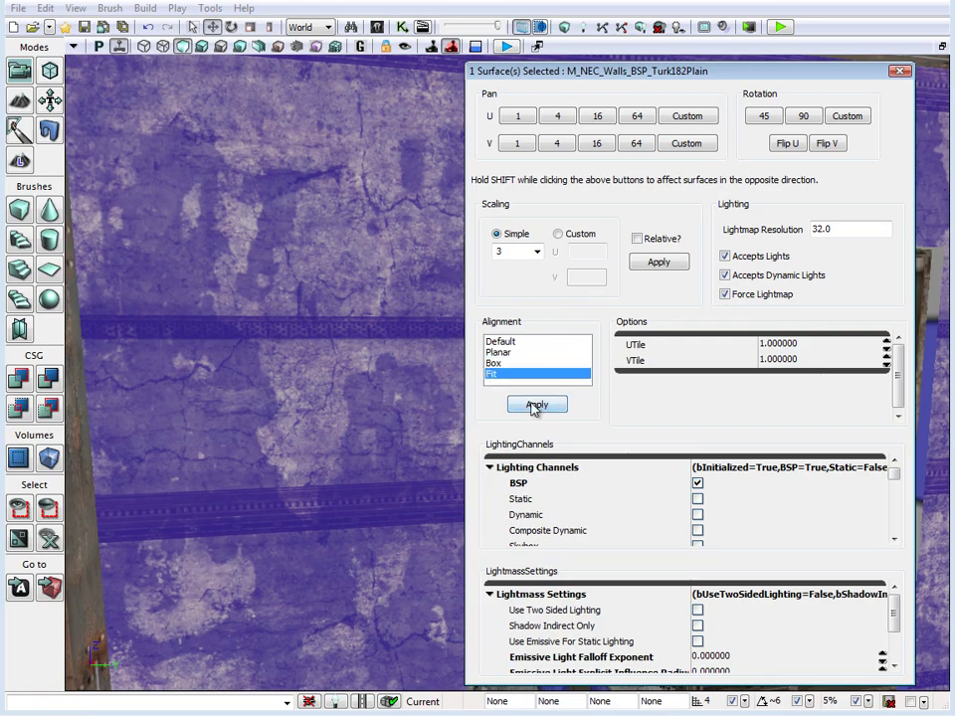
left_click(537, 405)
left_click_drag(365, 326, 474, 442)
Step: Set the wall texture's alignment back to Planar and apply it
left_click(499, 353)
left_click_drag(404, 325, 377, 479)
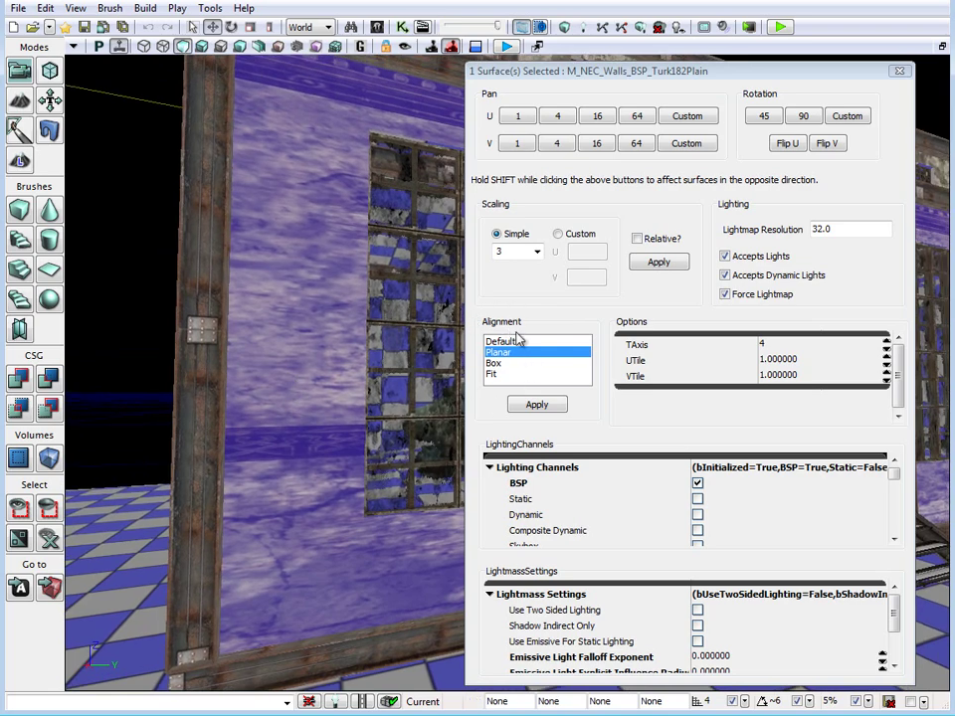
left_click(552, 413)
left_click_drag(419, 393, 428, 328)
Step: Reapply the simple scaling of 3 to the planar-aligned wall and pan its texture along V in 4-unit increments
left_click(658, 260)
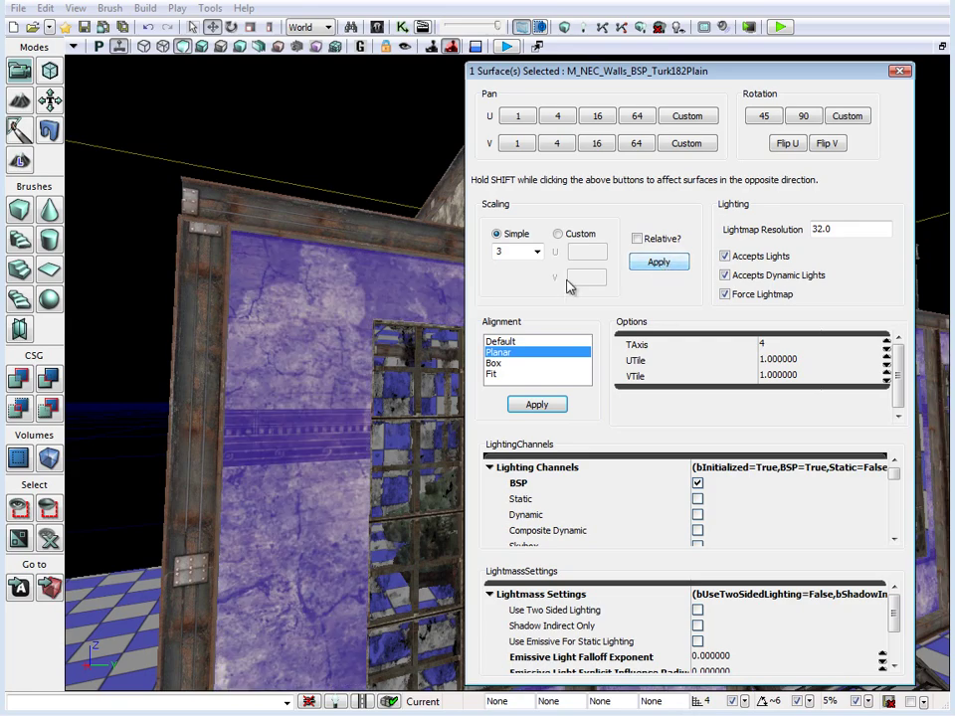
left_click_drag(364, 320, 347, 376)
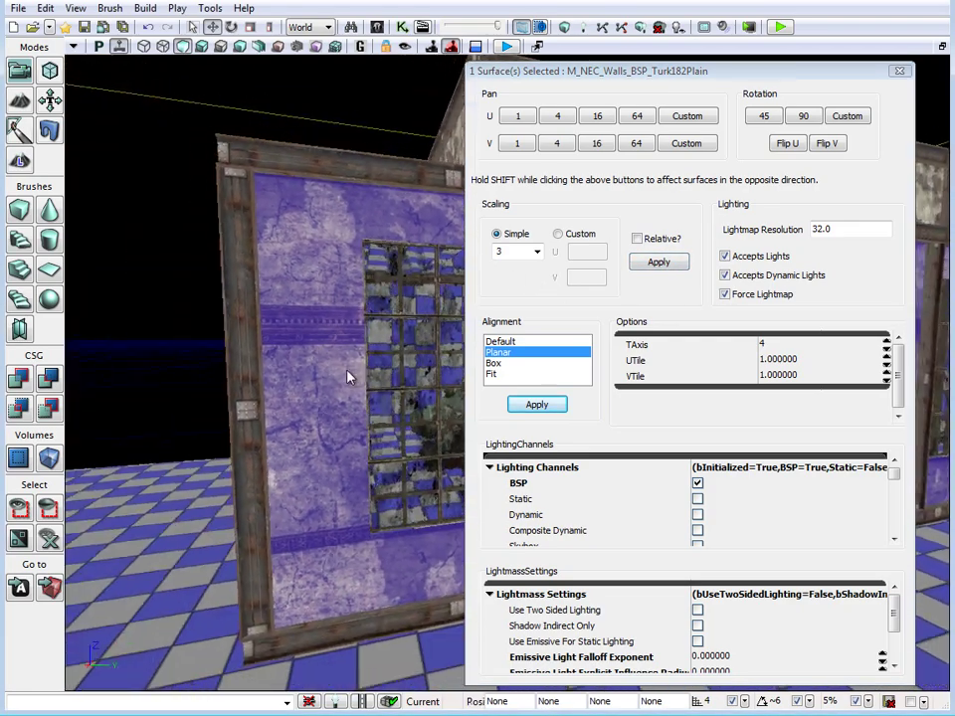
left_click(556, 144)
Step: Set the planar-aligned wall texture's simple scaling to 4.0 and apply it
left_click(538, 252)
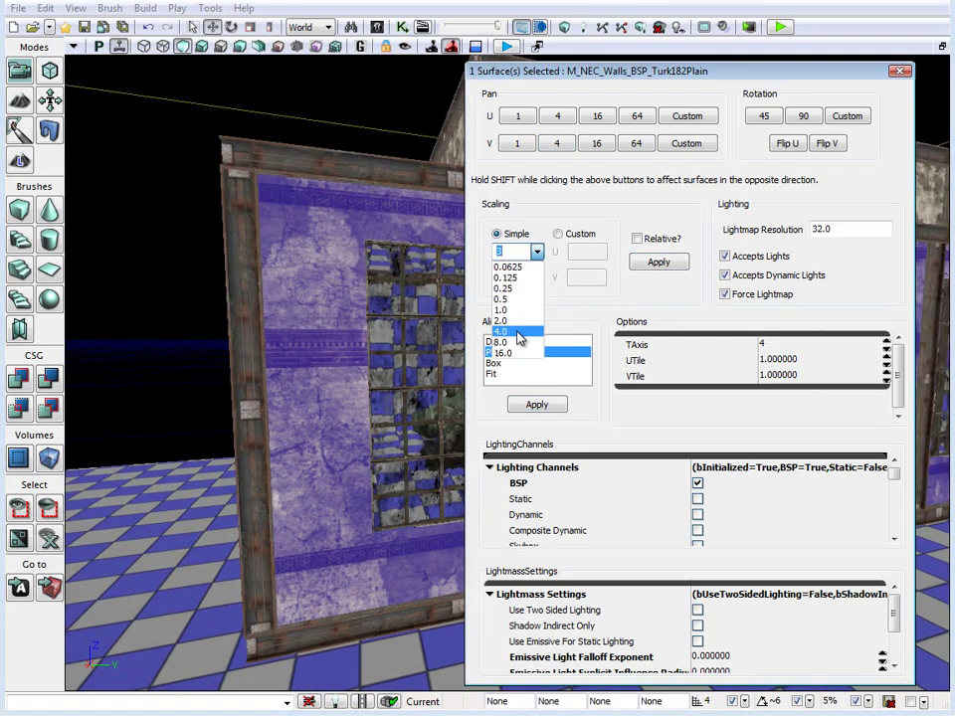
left_click(513, 343)
left_click_drag(415, 270, 369, 290)
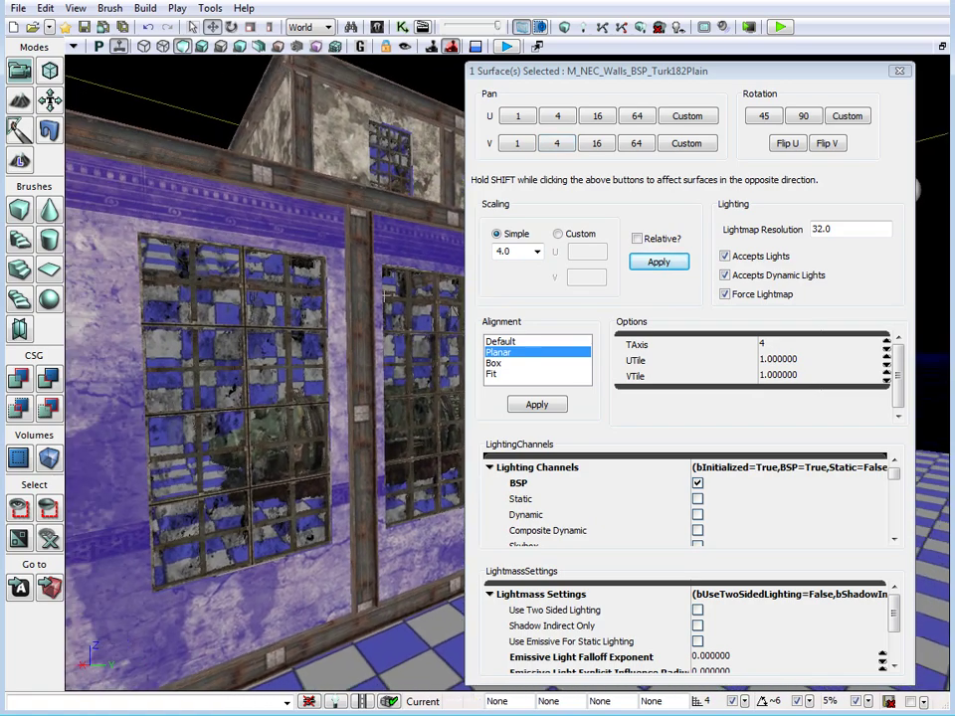
Step: Apply a simple scaling of 1.0 to the ground-floor wall texture and compare its detail up close and from farther away
left_click_drag(280, 334, 183, 302)
left_click(396, 265)
right_click_drag(397, 266, 472, 325)
left_click_drag(471, 324, 67, 298)
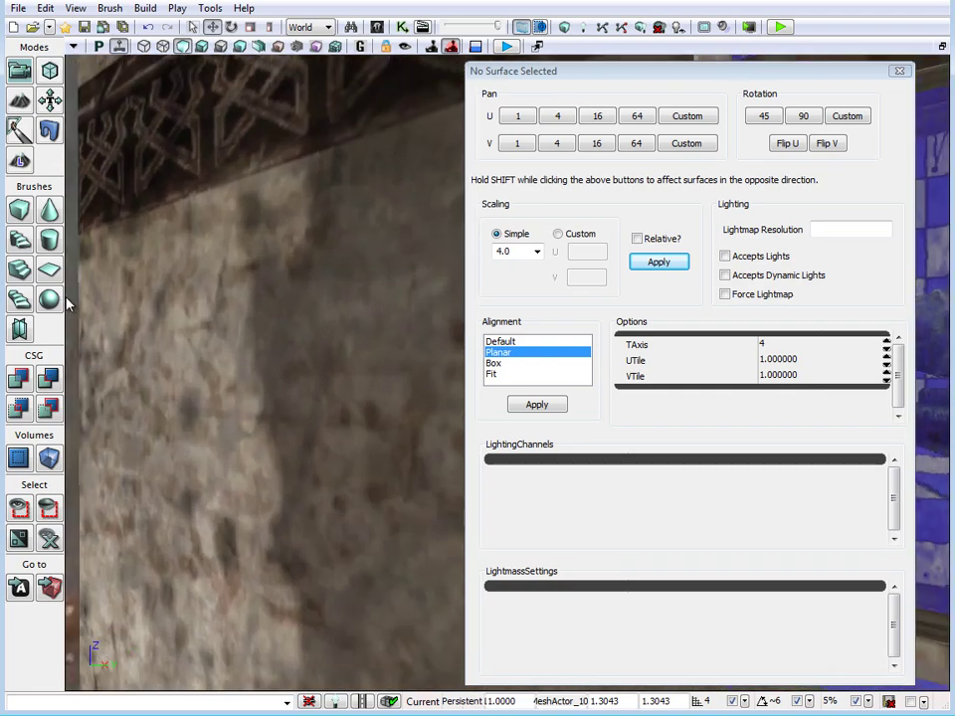
left_click(541, 255)
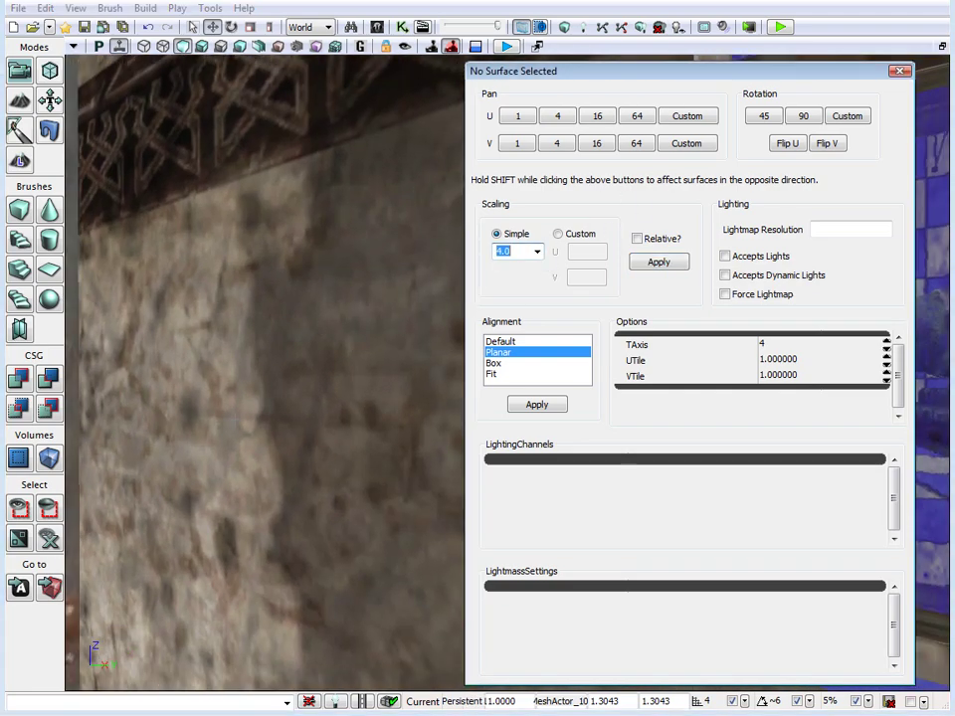
left_click(539, 255)
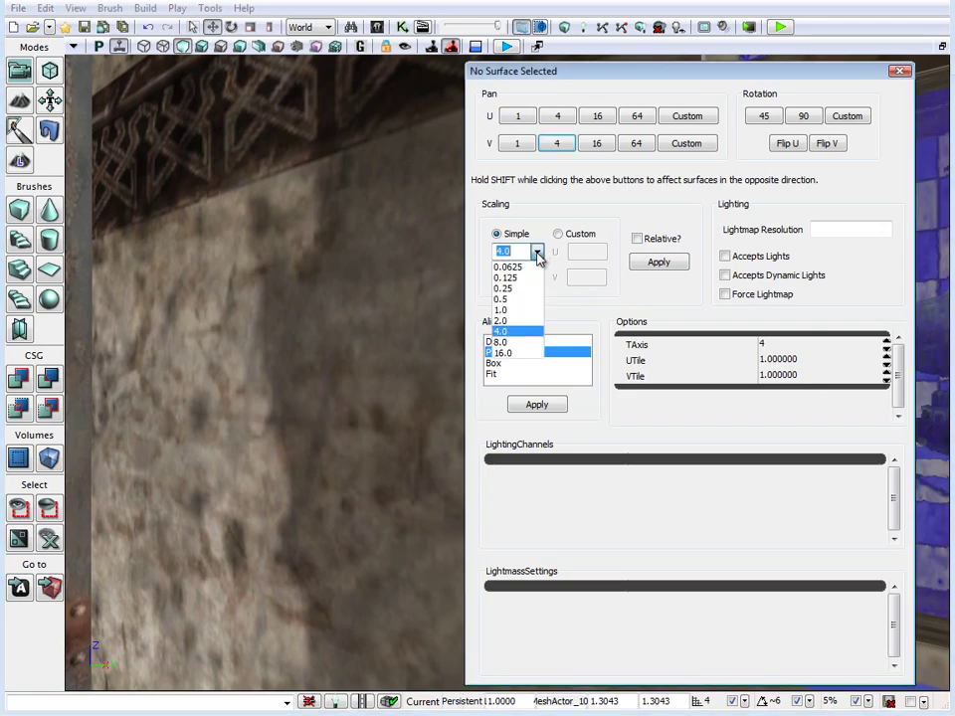
left_click(520, 310)
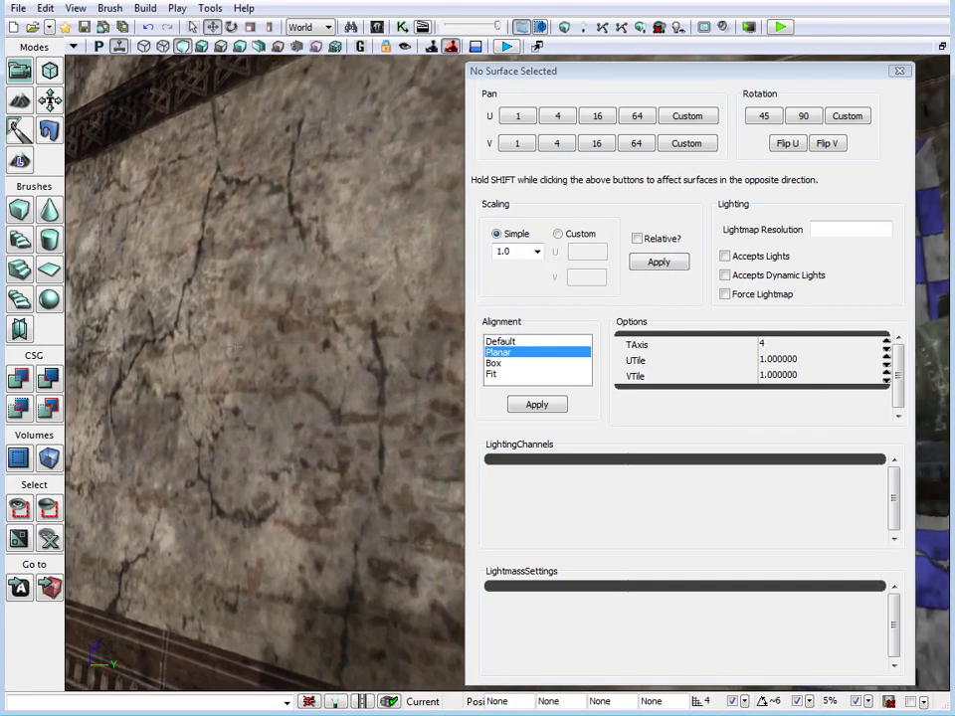
left_click_drag(219, 332, 253, 352)
left_click(243, 332)
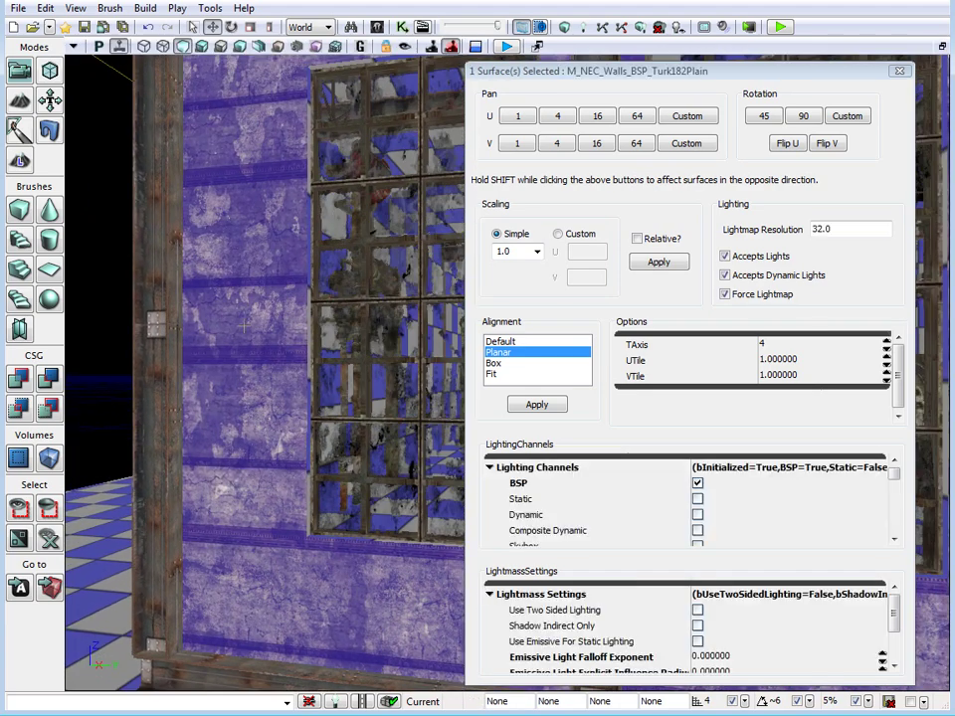
Step: Set the ground-floor wall texture's simple scaling to 2.0 and apply it
left_click(537, 251)
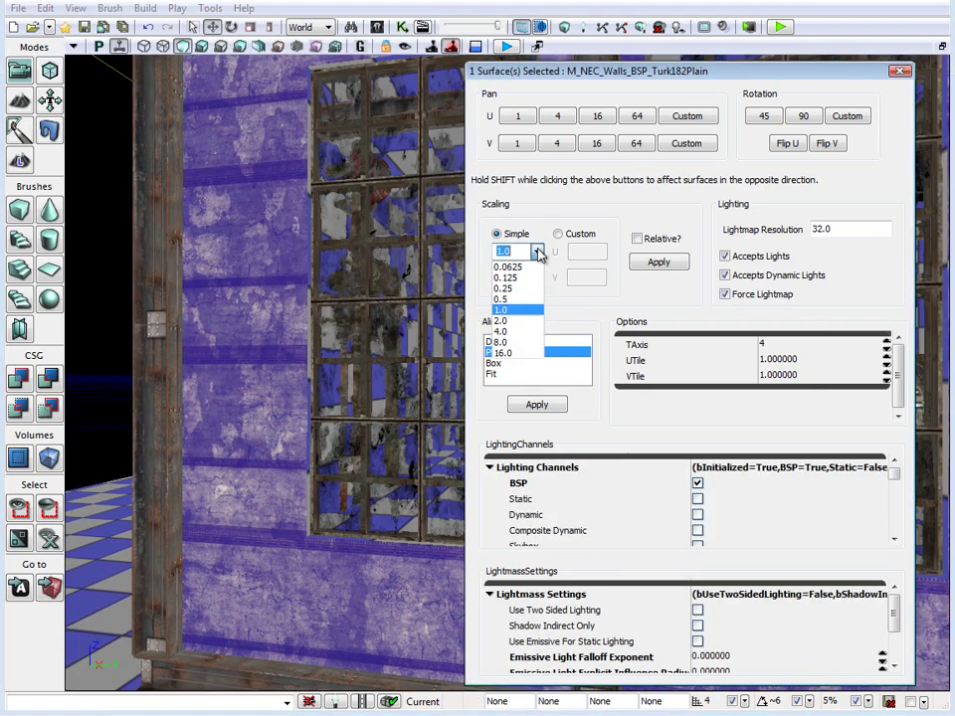
left_click(513, 321)
left_click(660, 263)
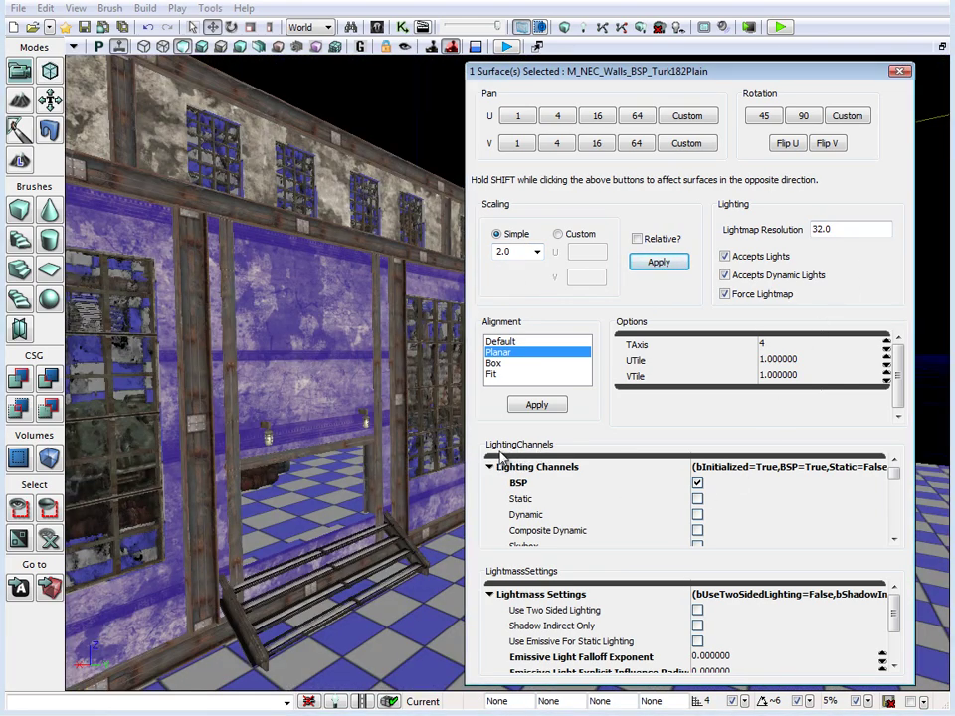
Step: Review the selected wall's Lightmass settings, including Use Two Sided Lighting, in the surface properties
left_click_drag(894, 474, 895, 472)
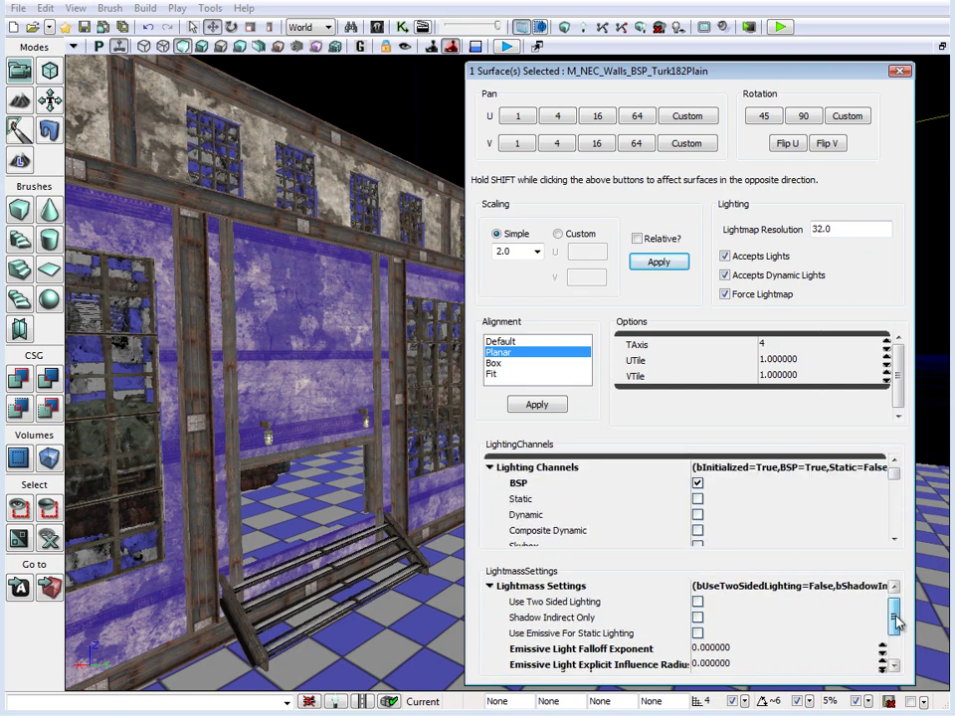
scroll(901, 608, "down", 2)
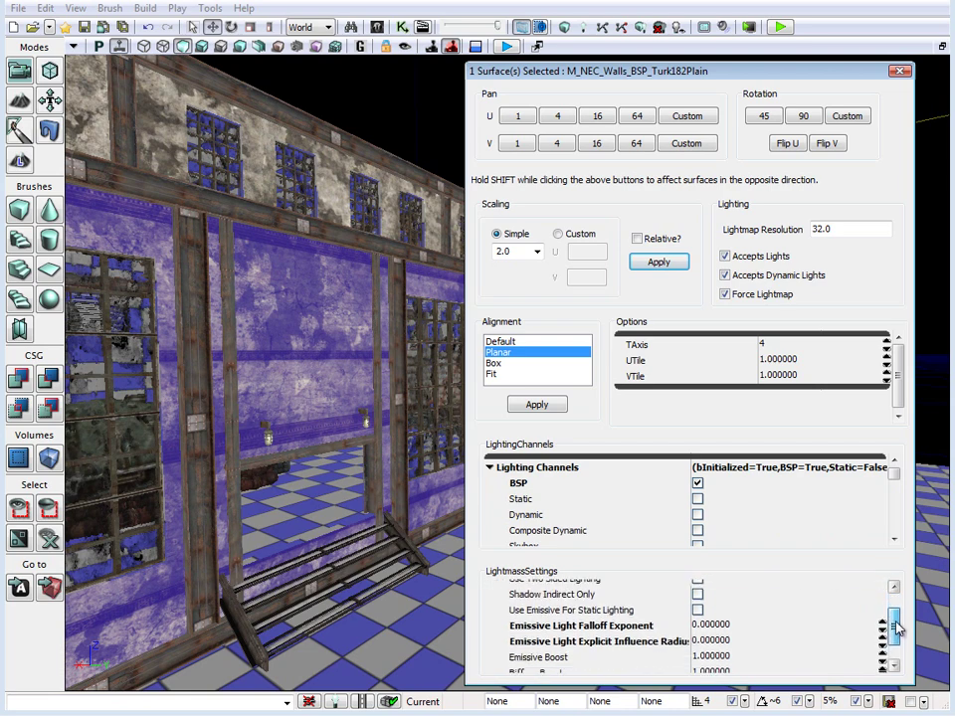
scroll(906, 609, "up", 2)
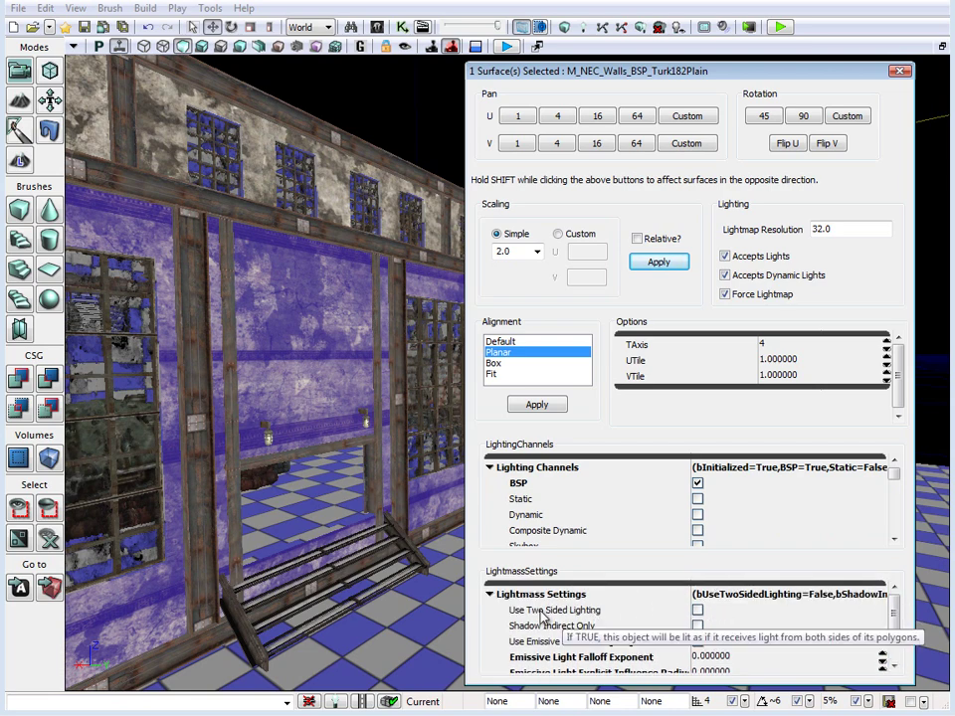
left_click_drag(895, 618, 904, 588)
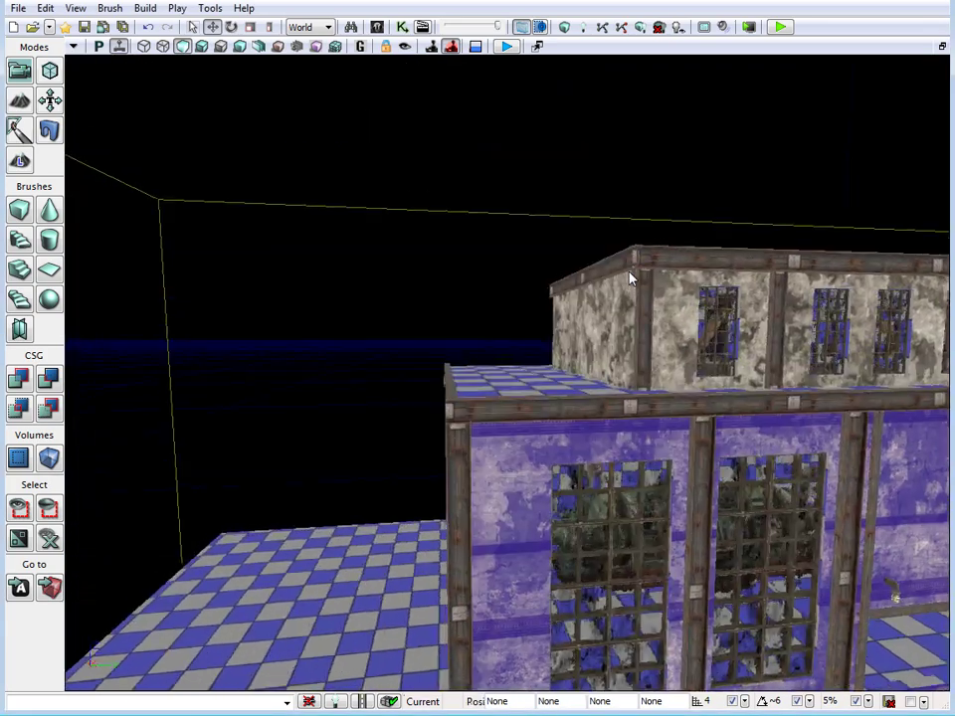
Step: Search the Content Browser's materials for "floor"
left_click_drag(630, 279, 629, 279)
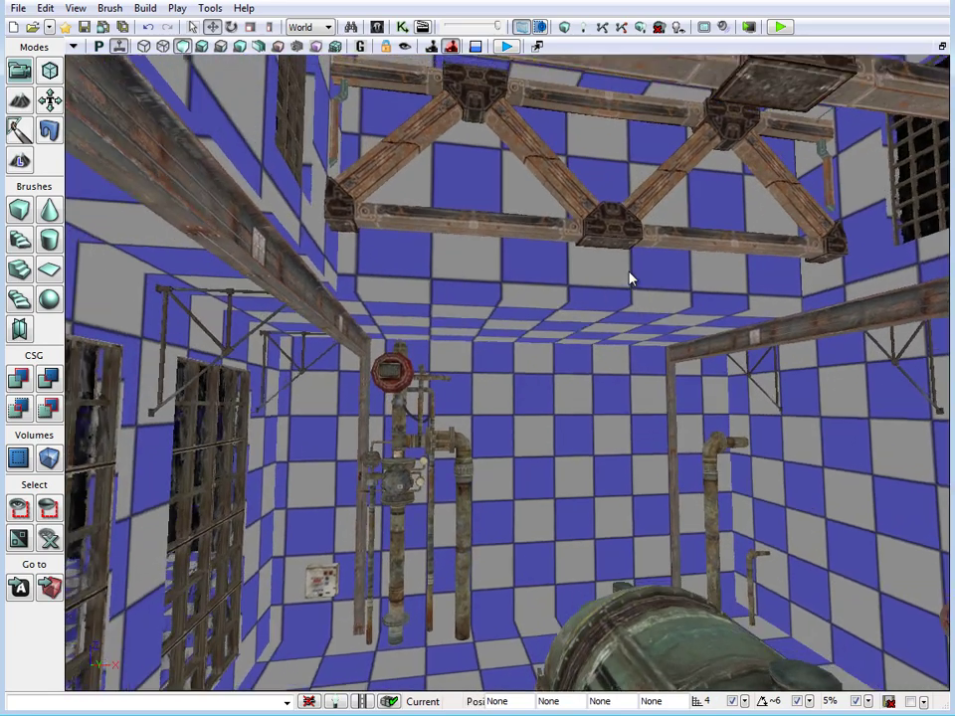
left_click_drag(629, 279, 628, 278)
key("Down")
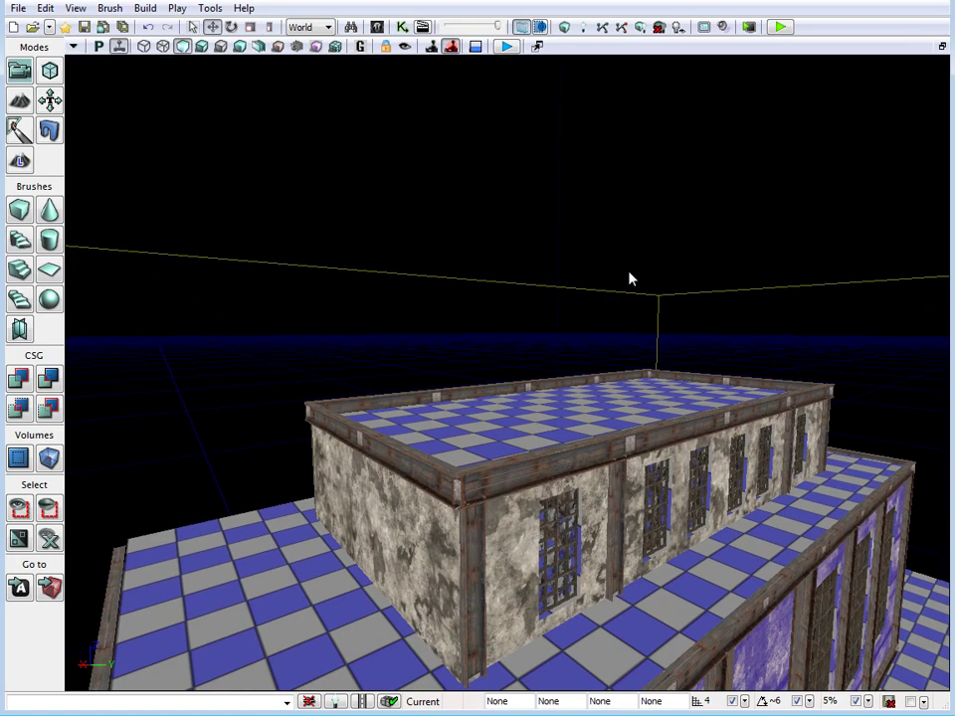
key("Up")
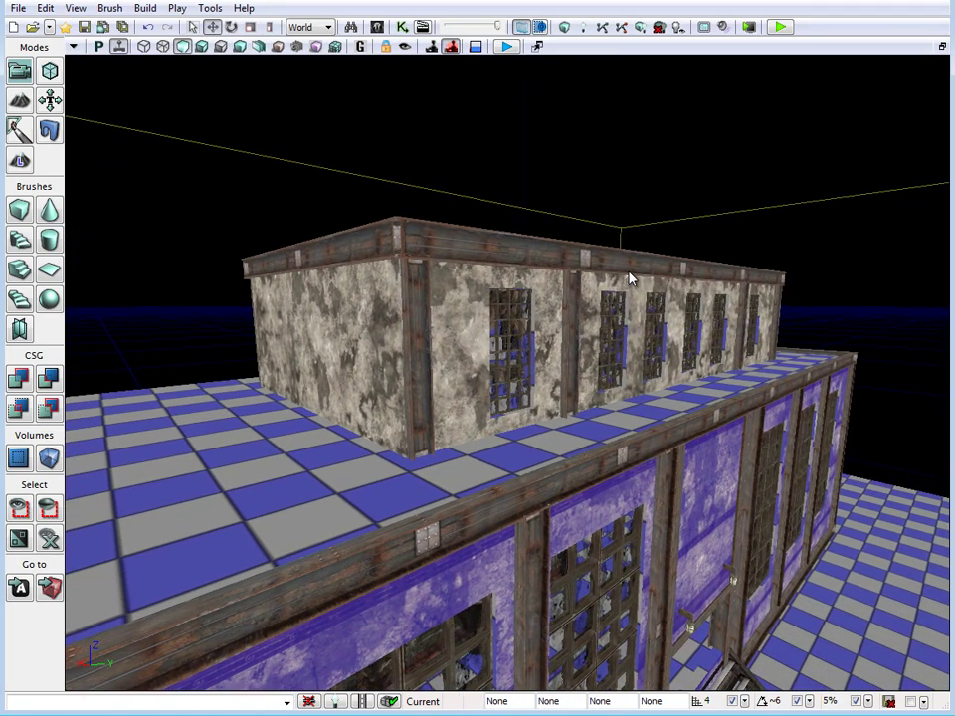
key("Up")
right_click_drag(629, 278, 628, 279)
key("ctrl+shift+f")
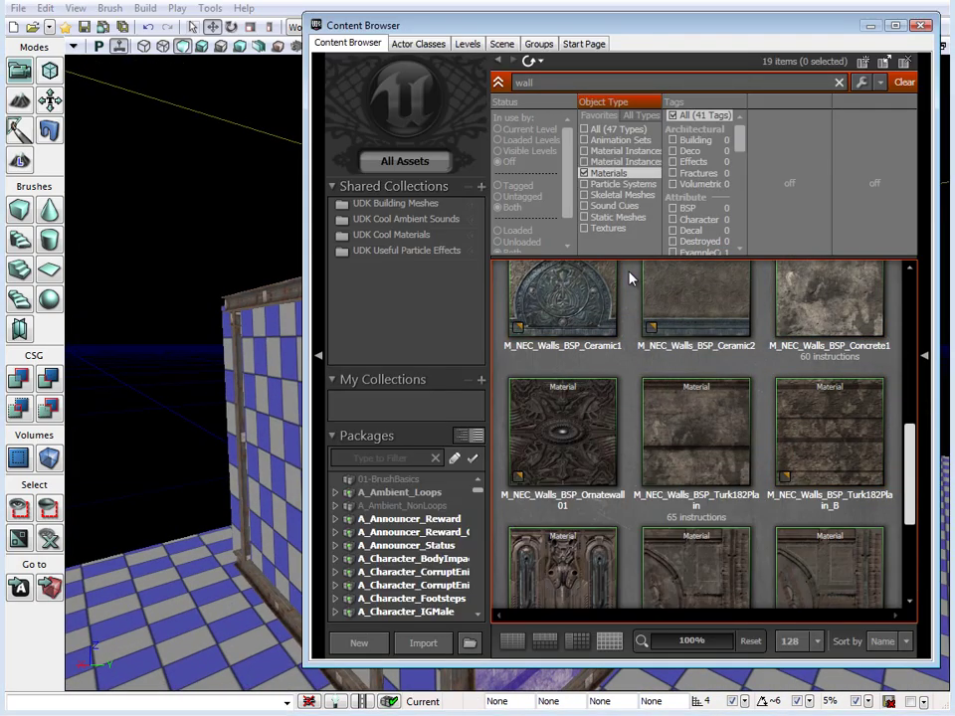
scroll(628, 278, "up", 5)
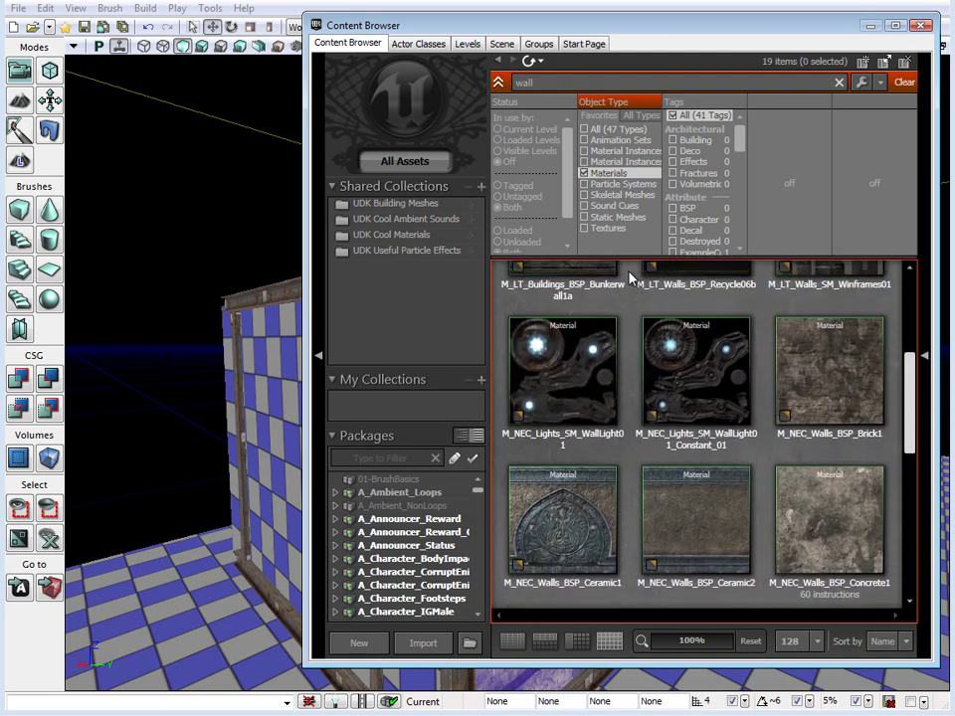
type("f")
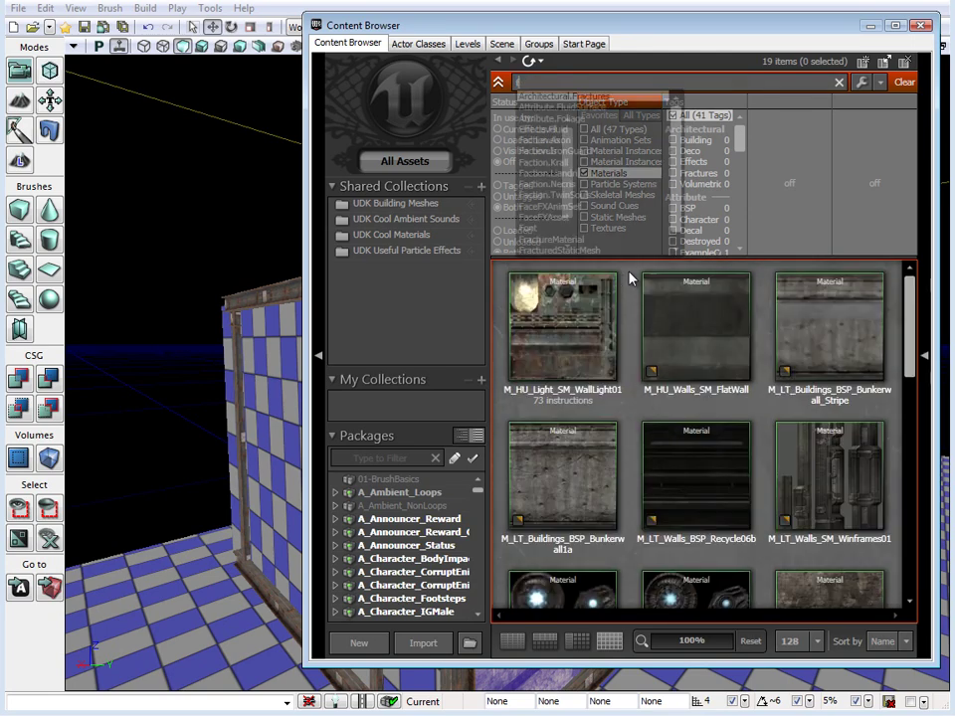
type("loor")
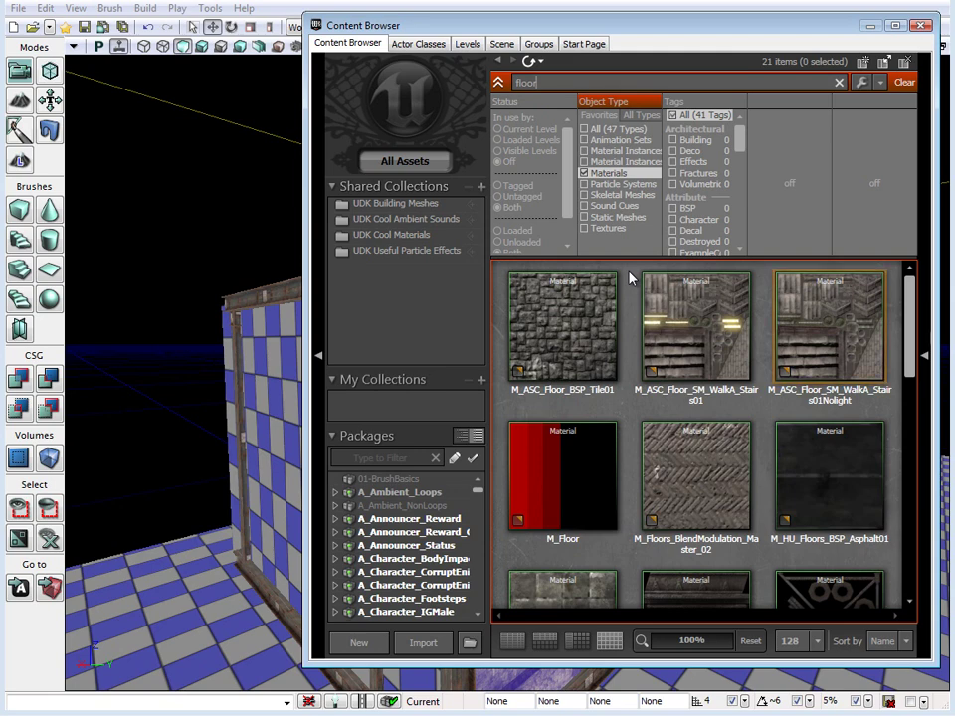
Step: Try a gray tiled floor material from the search results on the building's interior floor
scroll(628, 278, "down", 2)
scroll(628, 279, "down", 5)
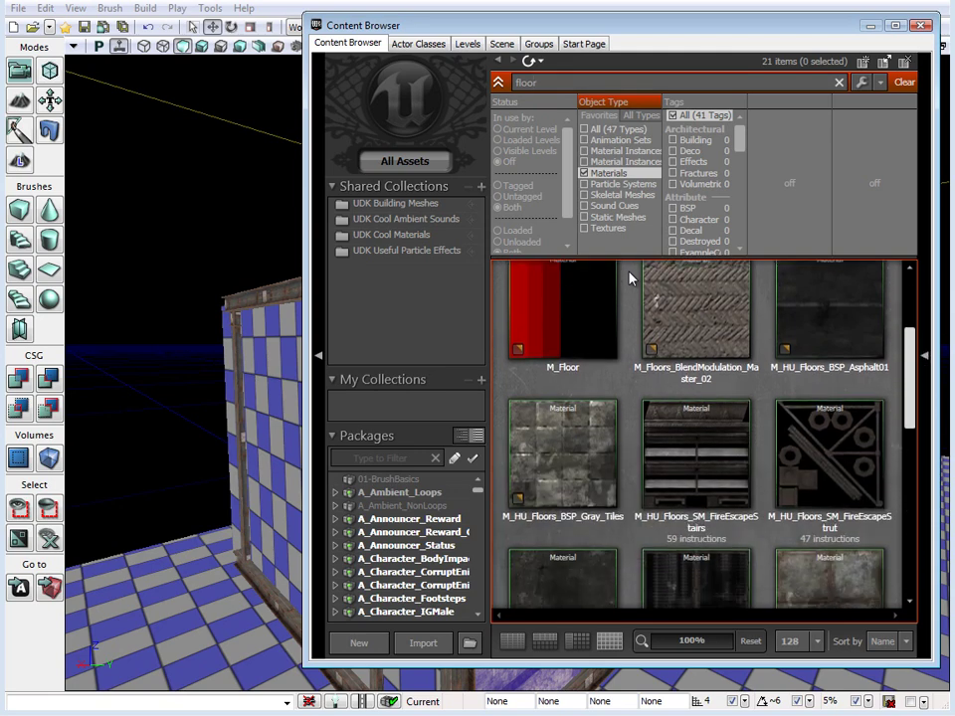
scroll(629, 279, "down", 1)
left_click(726, 438)
mouse_move(218, 487)
left_mouse_down()
mouse_move(238, 418)
mouse_move(298, 298)
left_mouse_up()
left_click(239, 557, "alt")
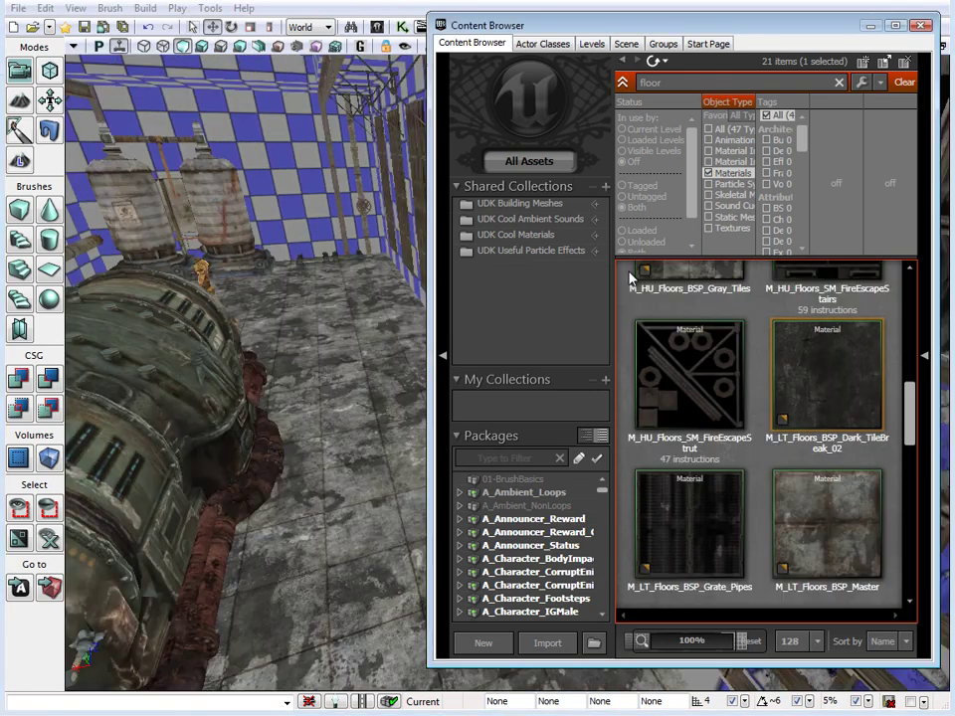
Step: Try M_LT_Floors_BSP_Dark_TileBreak_02 and M_LT_Floors_BSP_Master on the interior floor to compare their looks
left_click_drag(831, 374, 318, 428)
mouse_move(318, 428)
right_mouse_down()
mouse_move(318, 383)
mouse_move(334, 389)
right_mouse_up()
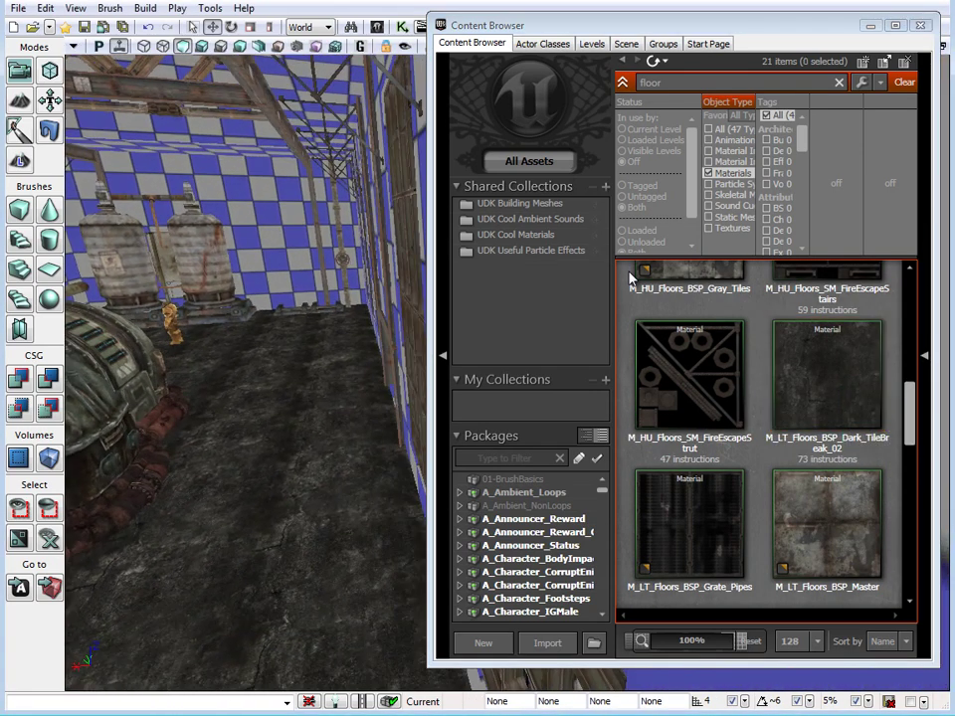
mouse_move(857, 514)
left_mouse_down()
mouse_move(318, 427)
mouse_move(298, 438)
left_mouse_up()
right_click_drag(299, 437, 256, 436)
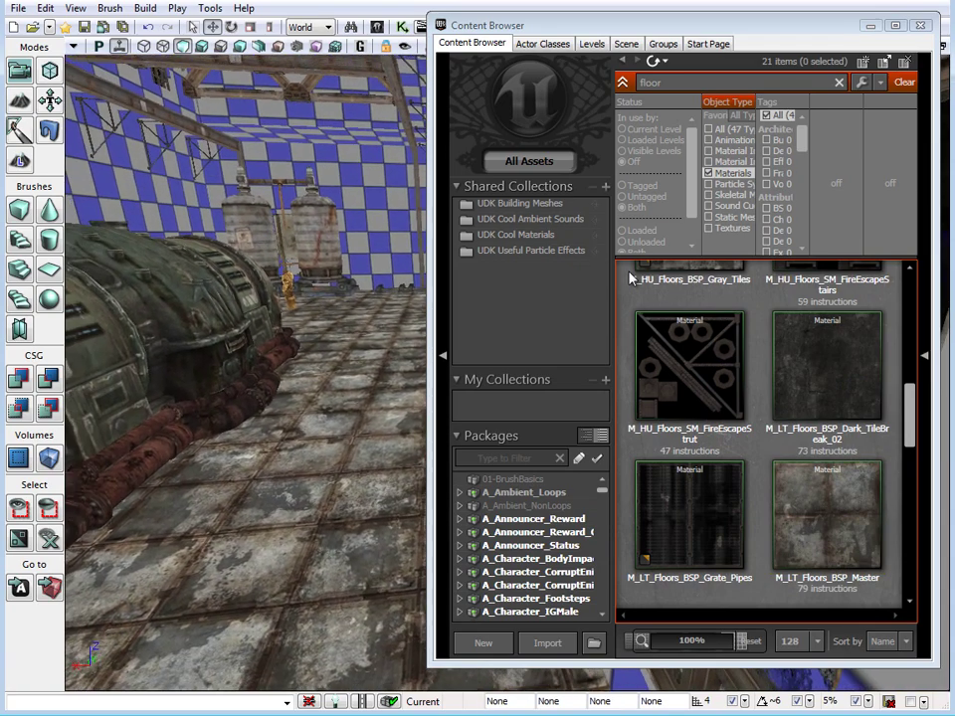
left_click_drag(430, 418, 478, 417)
right_click_drag(348, 417, 278, 419)
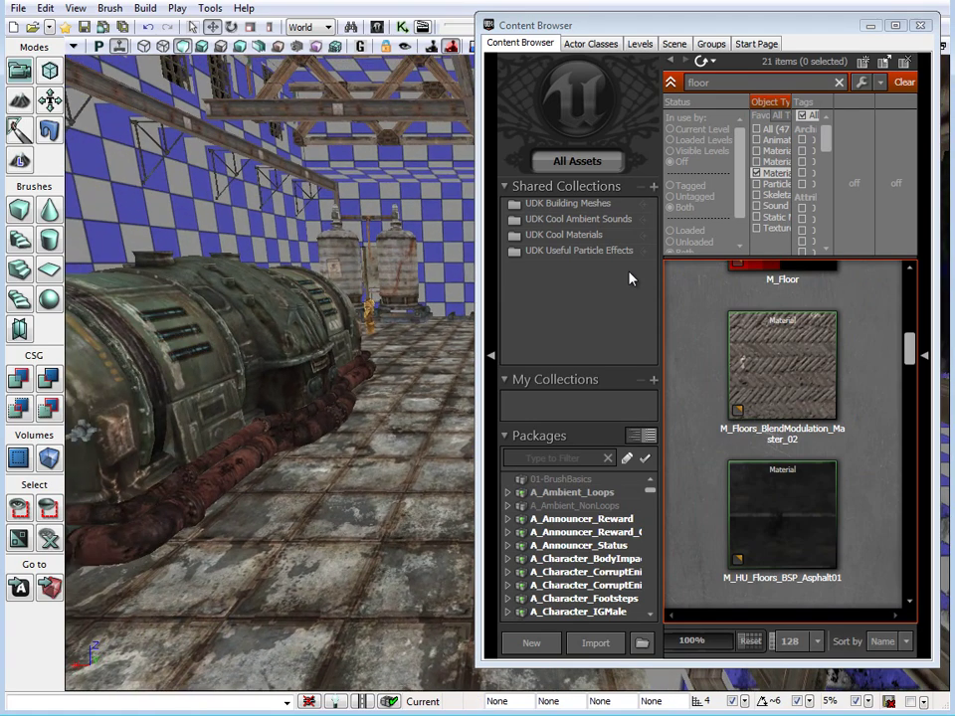
left_click_drag(477, 418, 422, 418)
right_click_drag(298, 418, 343, 397)
Step: Assign the TileBreak material listed next to M_LT_Floors_BSP_Organic05b to the building's interior floor
scroll(628, 277, "down", 6)
scroll(628, 278, "down", 3)
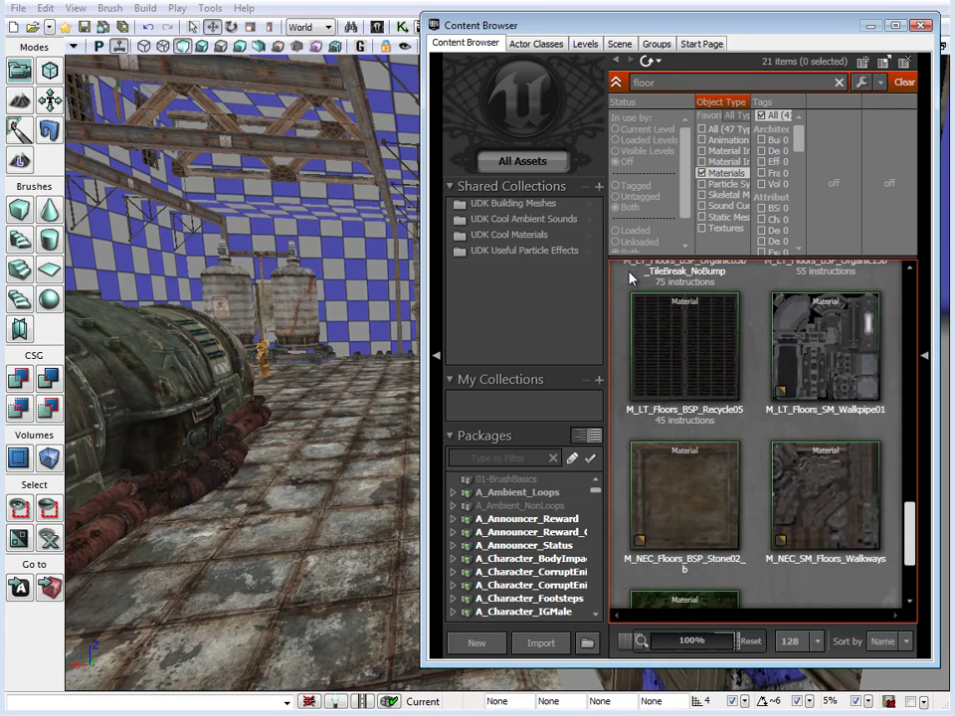
scroll(629, 277, "up", 5)
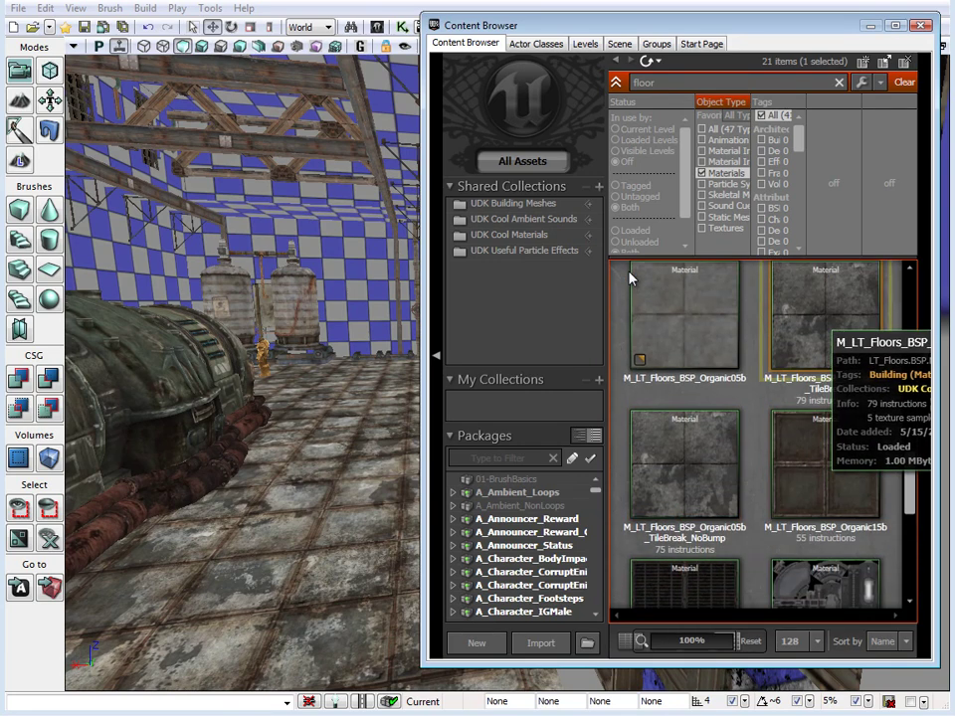
left_click_drag(831, 314, 338, 448)
right_click(321, 386)
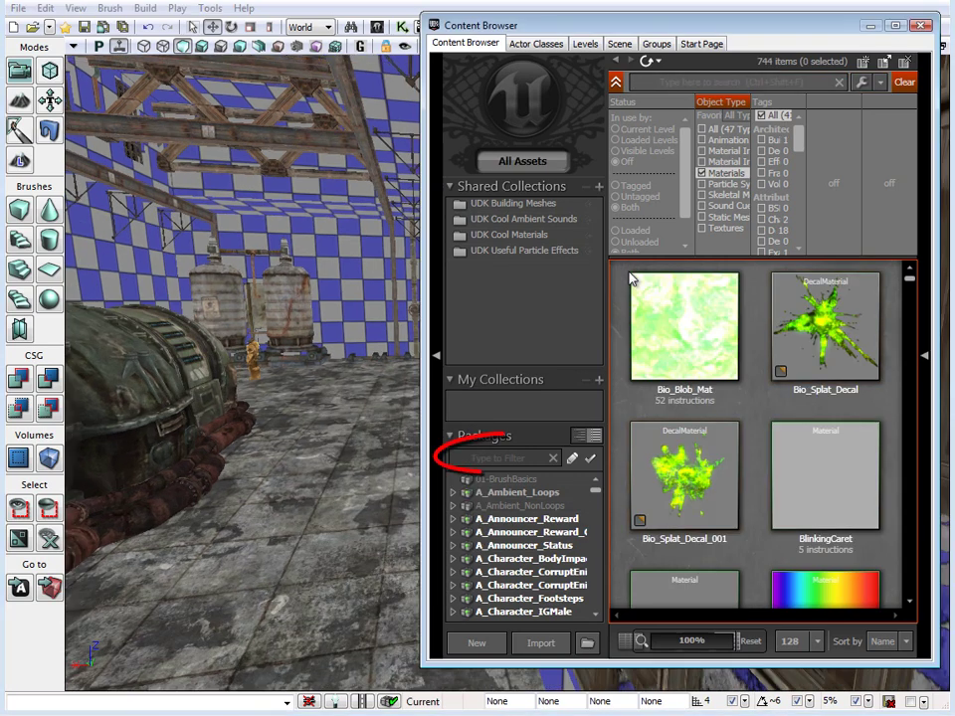
Step: Filter the package list for "wall" and browse the materials in the NEC_Walls package
type("wall")
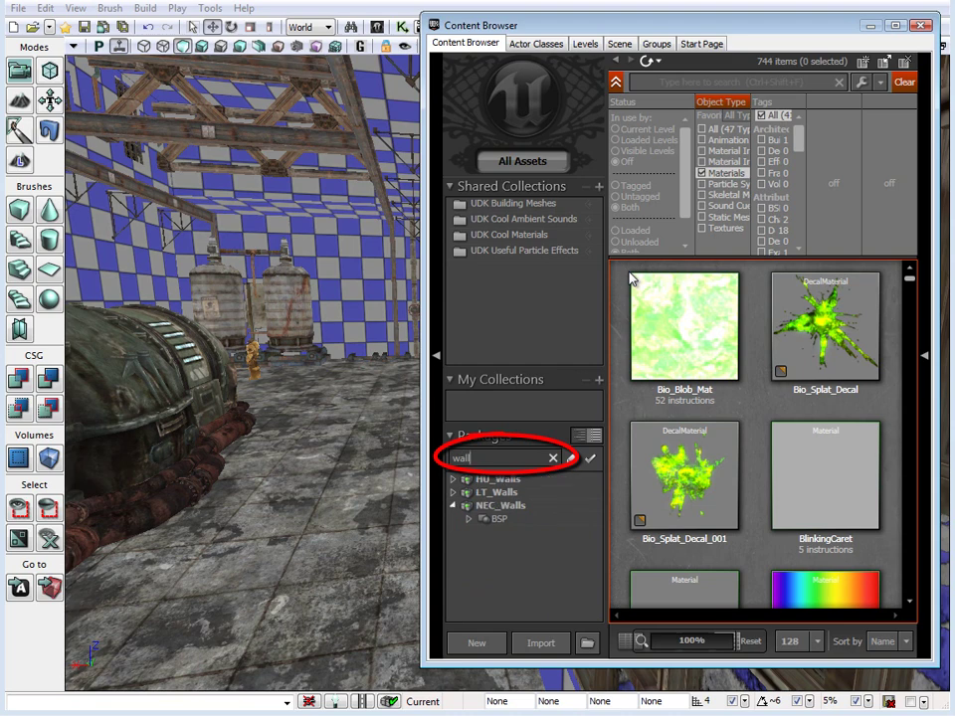
key("Return")
key("Down")
key("Down")
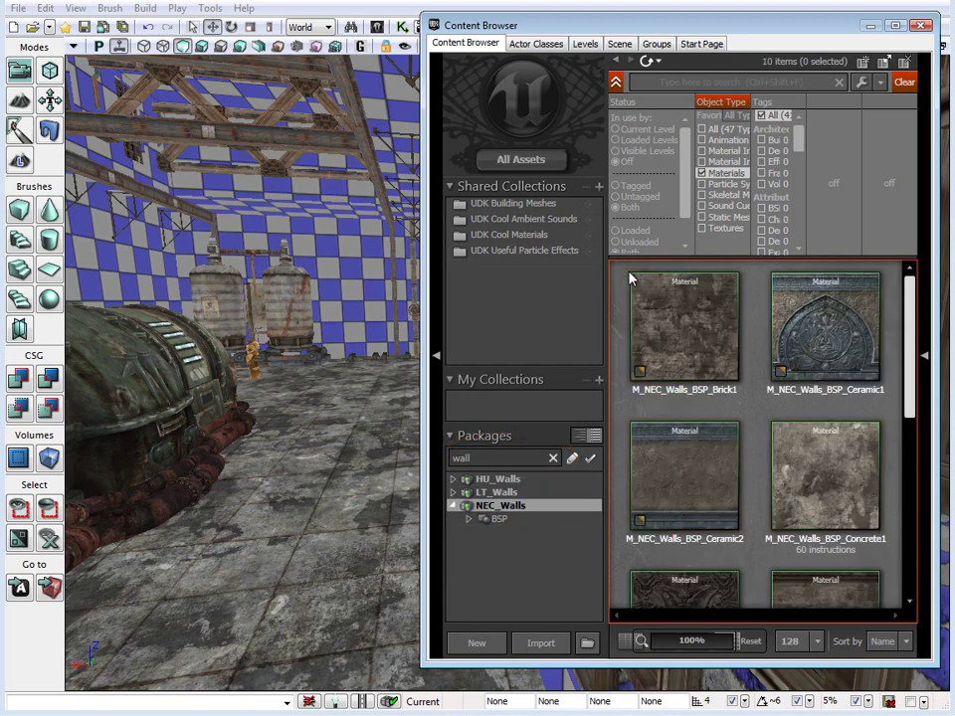
scroll(628, 279, "down", 5)
scroll(629, 280, "down", 5)
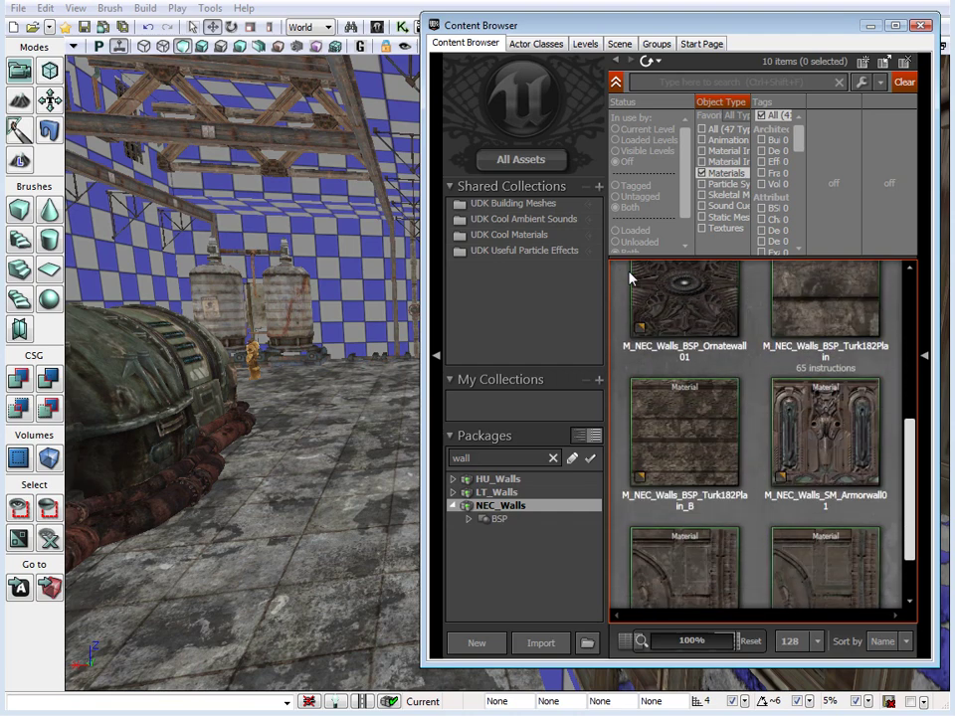
scroll(629, 280, "up", 10)
Step: Find M_HU_Walls_SM_FlatWall in the HU_Walls package and assign it to the interior back wall behind the tanks
key("Up")
key("Up")
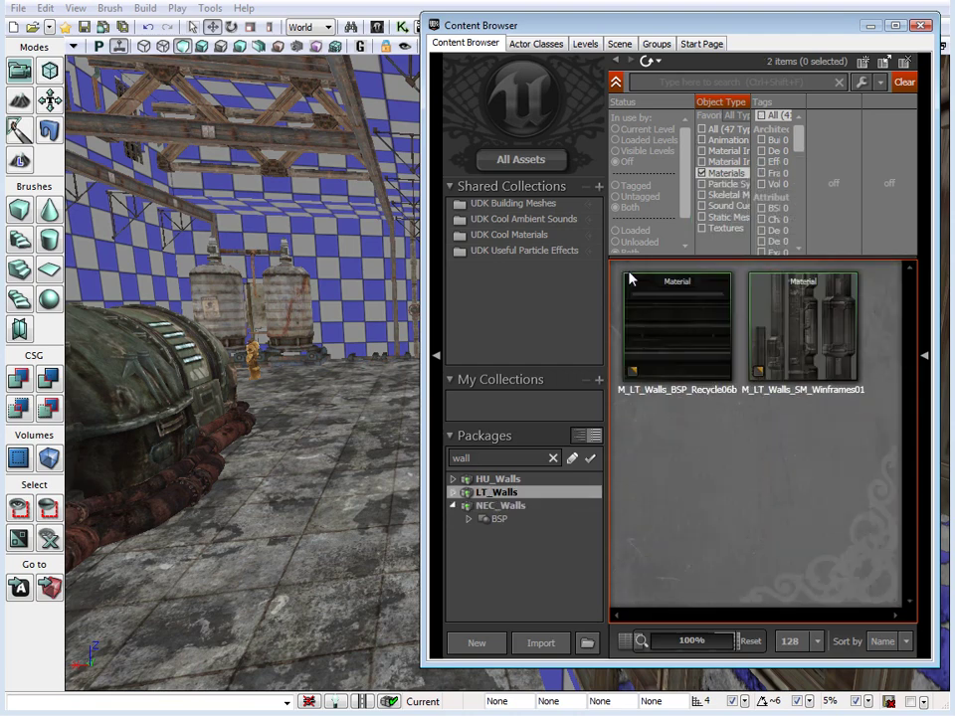
left_click(629, 280)
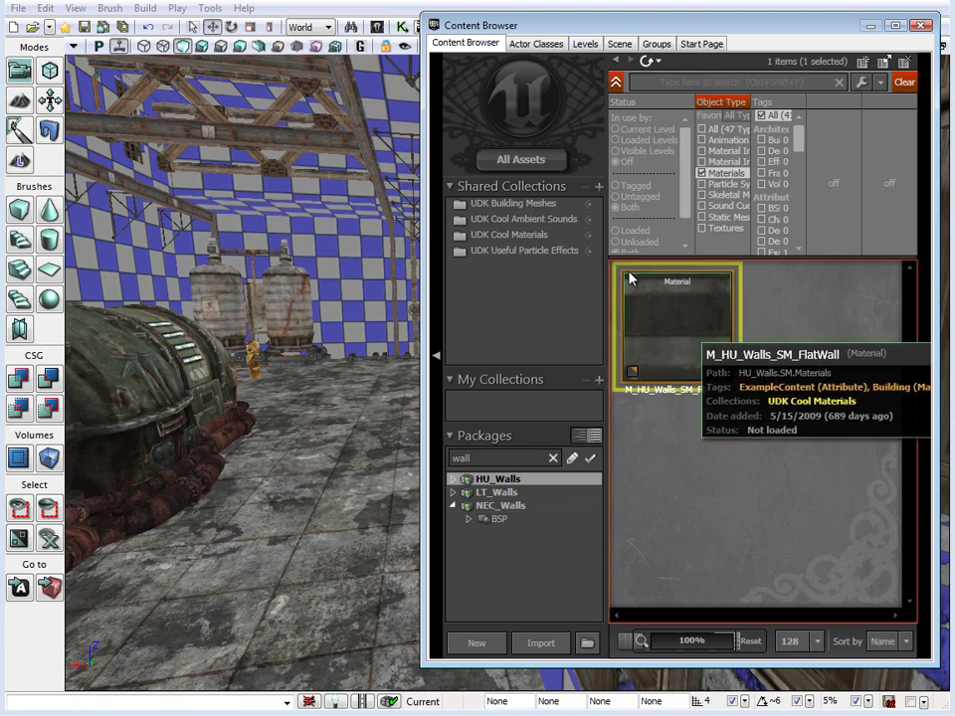
double_click(629, 280)
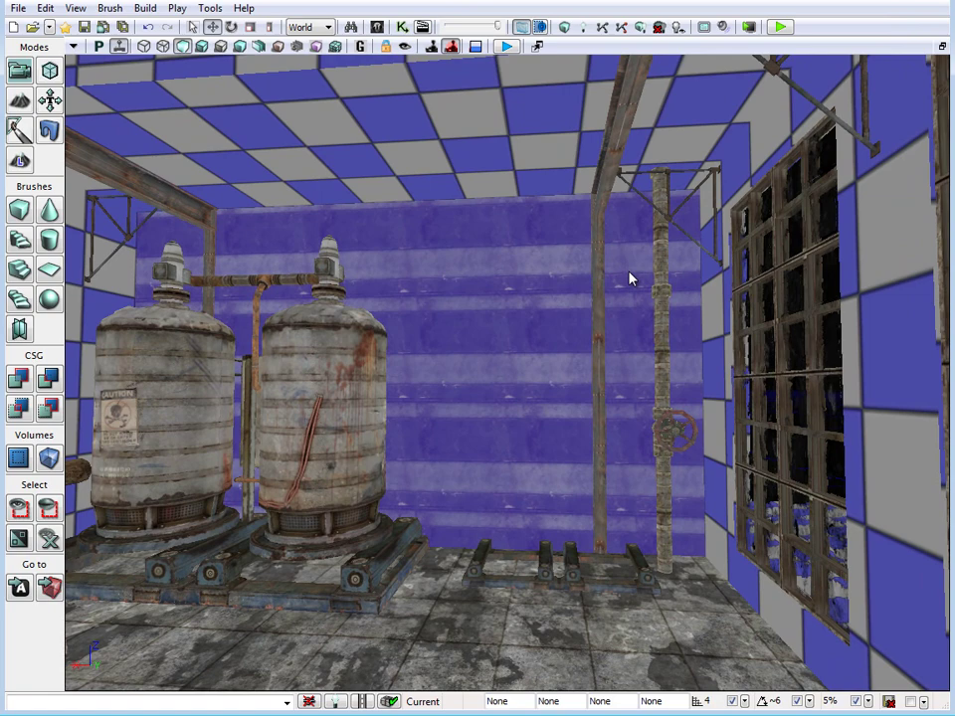
Step: Apply a simple scaling of 2.0 to the FlatWall texture on the back wall and on the selected interior side walls
key("F5")
left_click(630, 270)
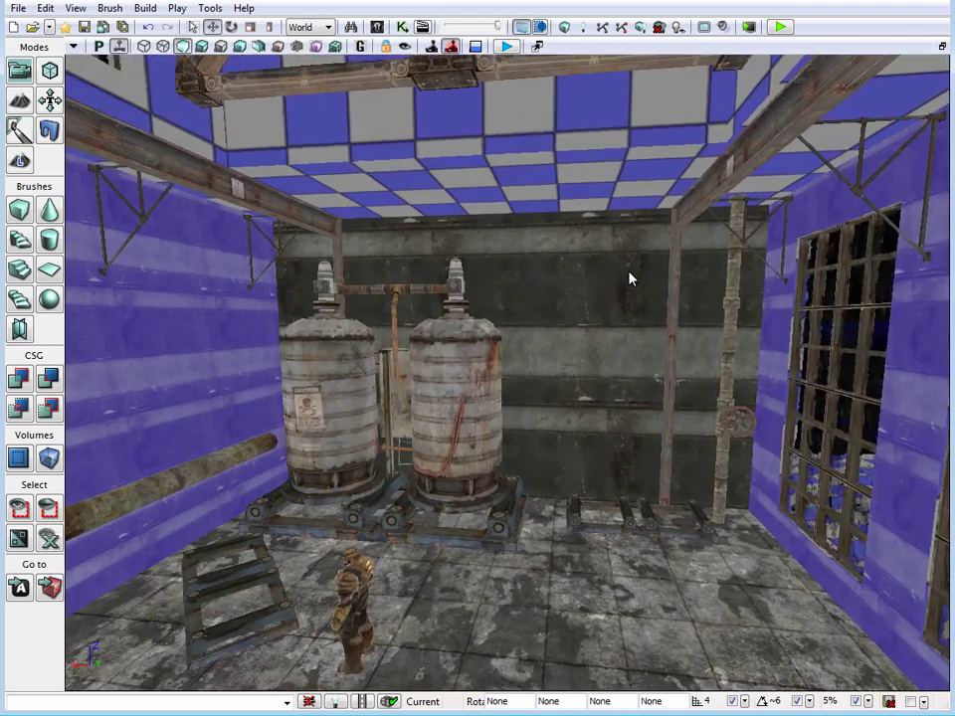
key("F5")
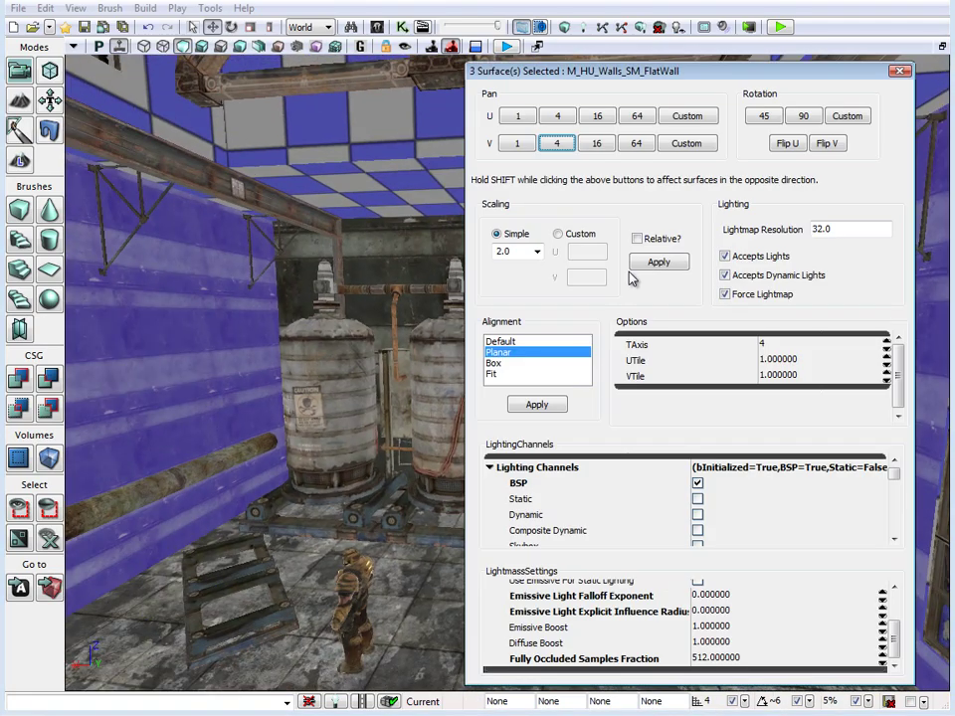
left_click(631, 268)
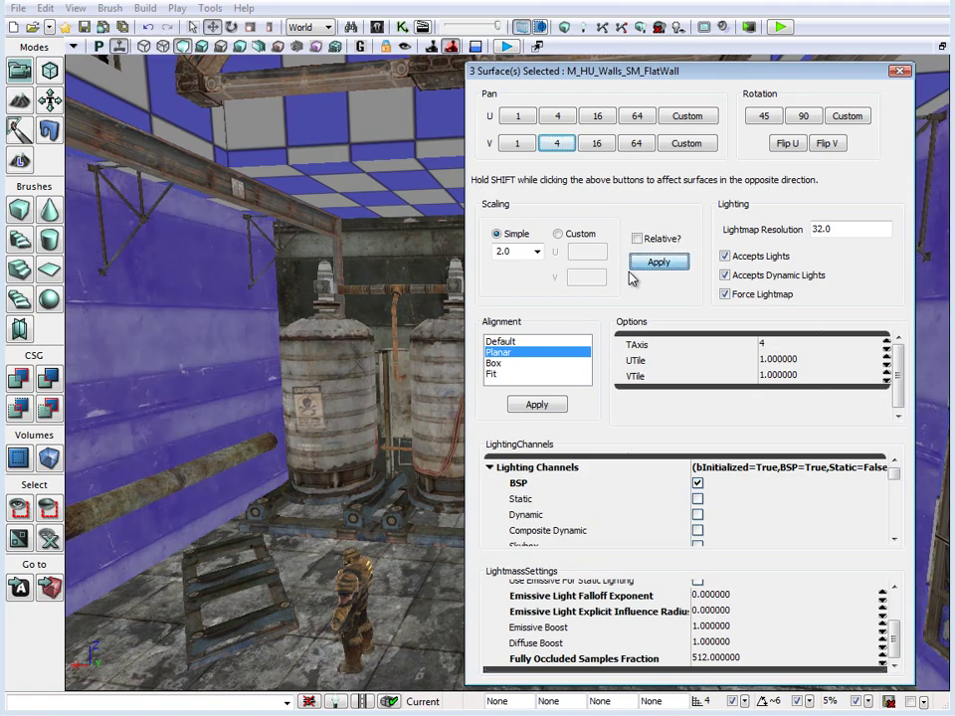
Step: Pan the FlatWall texture on the selected interior walls along V in increments of 4, and close the surface properties
right_click_drag(628, 272, 629, 273)
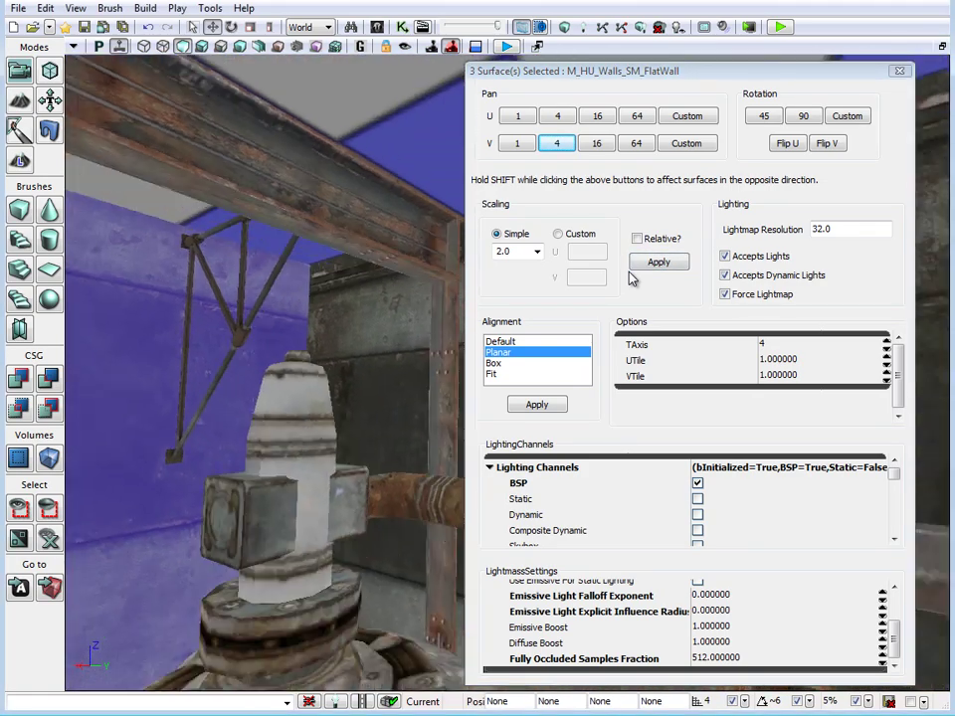
left_click(557, 143)
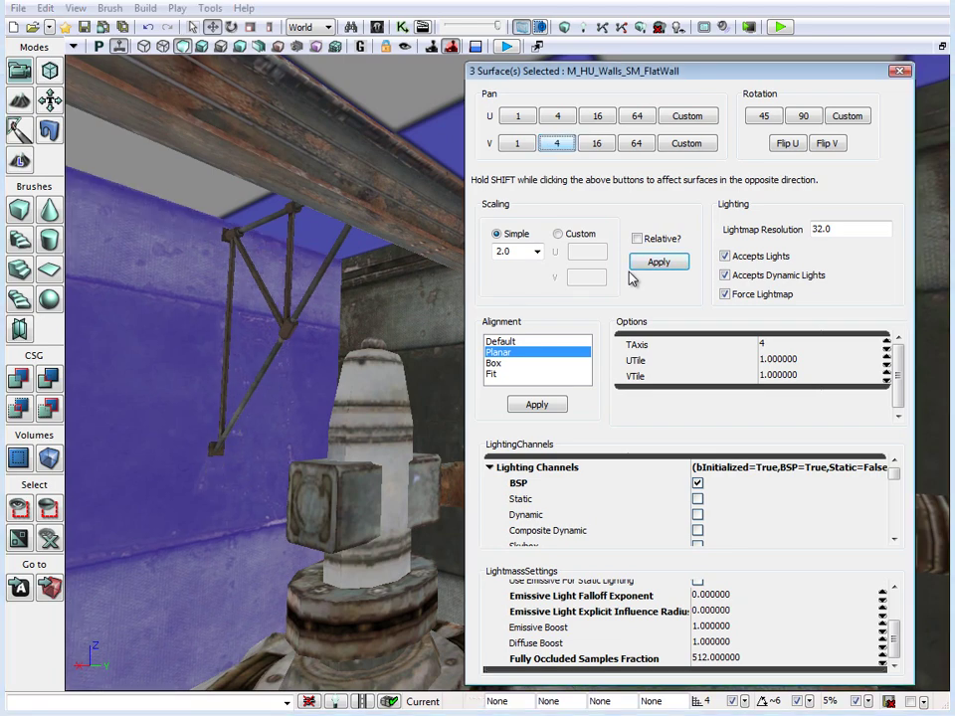
right_click_drag(628, 273, 629, 273)
left_click(899, 71)
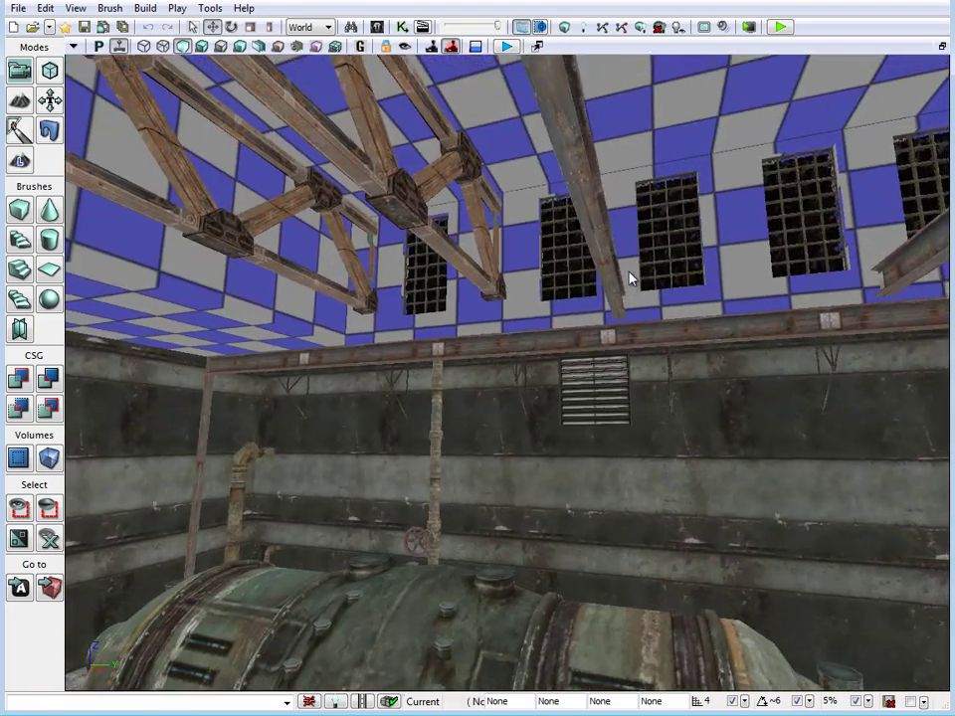
Step: Clear the "wall" package filter in the Content Browser to list the materials from all packages
right_click_drag(629, 273, 629, 273)
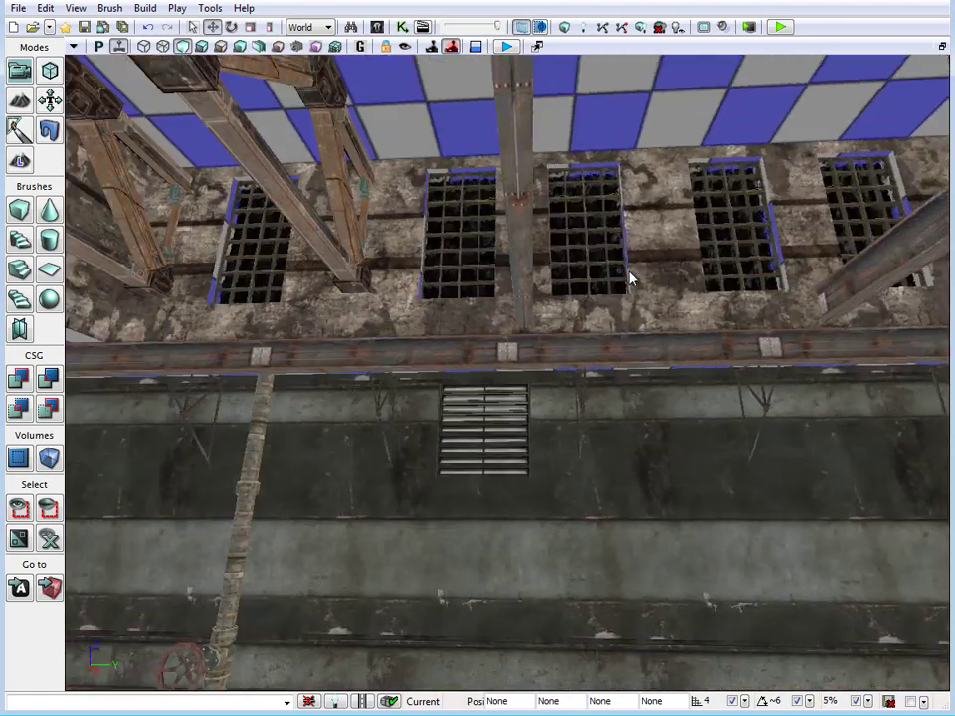
key("ctrl+shift+f")
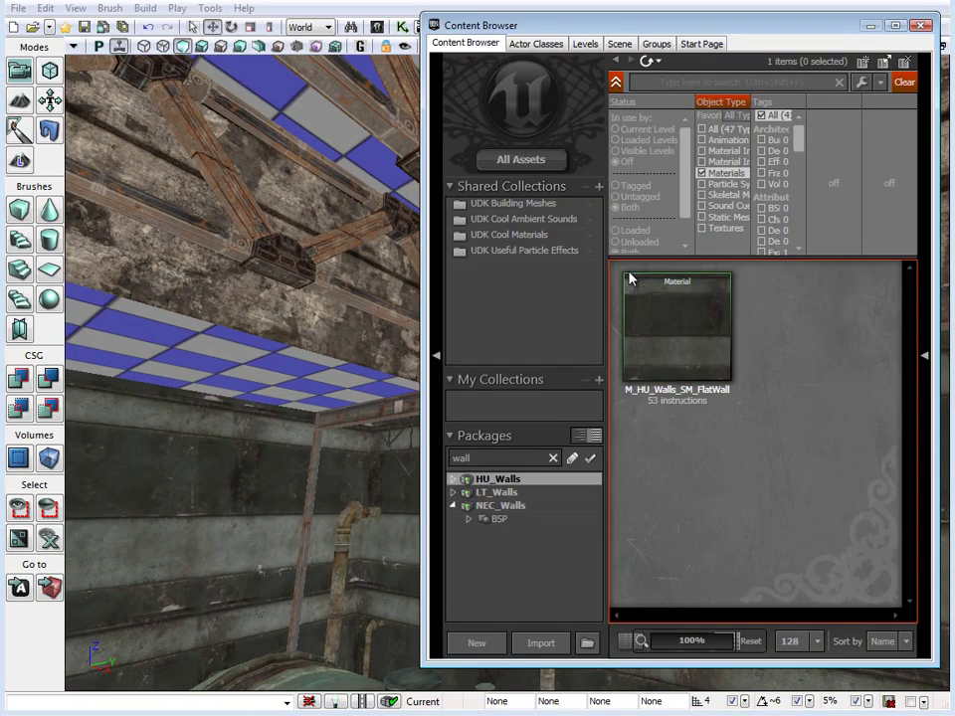
key("ctrl+a")
key("BackSpace")
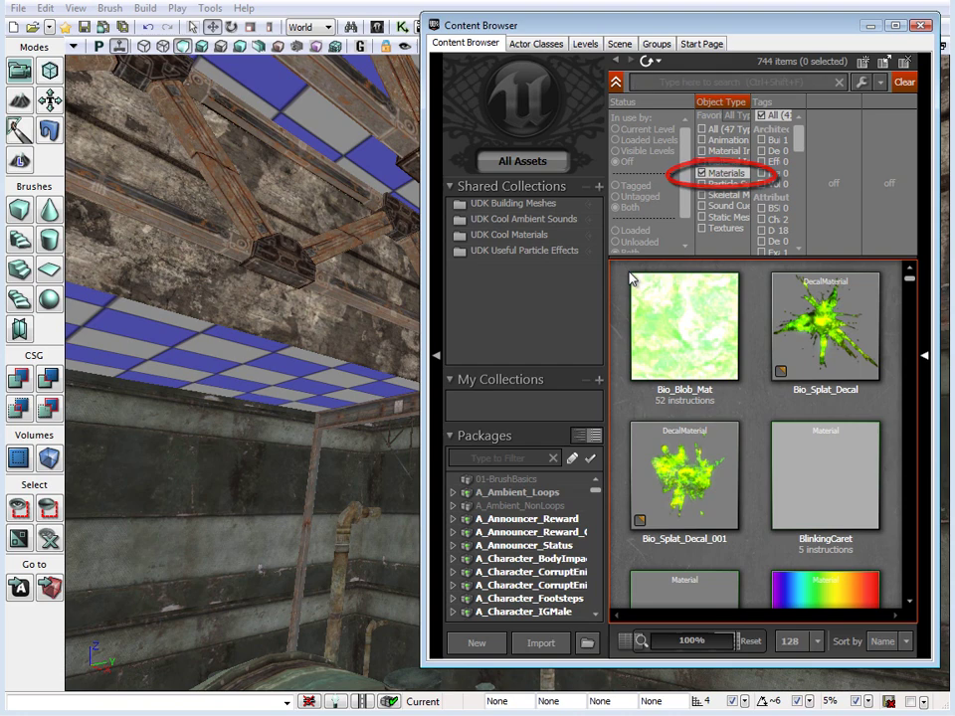
Step: Find M_CorrodedMetal among all materials and assign it to the interior upper wall behind the roof trusses
scroll(630, 280, "down", 10)
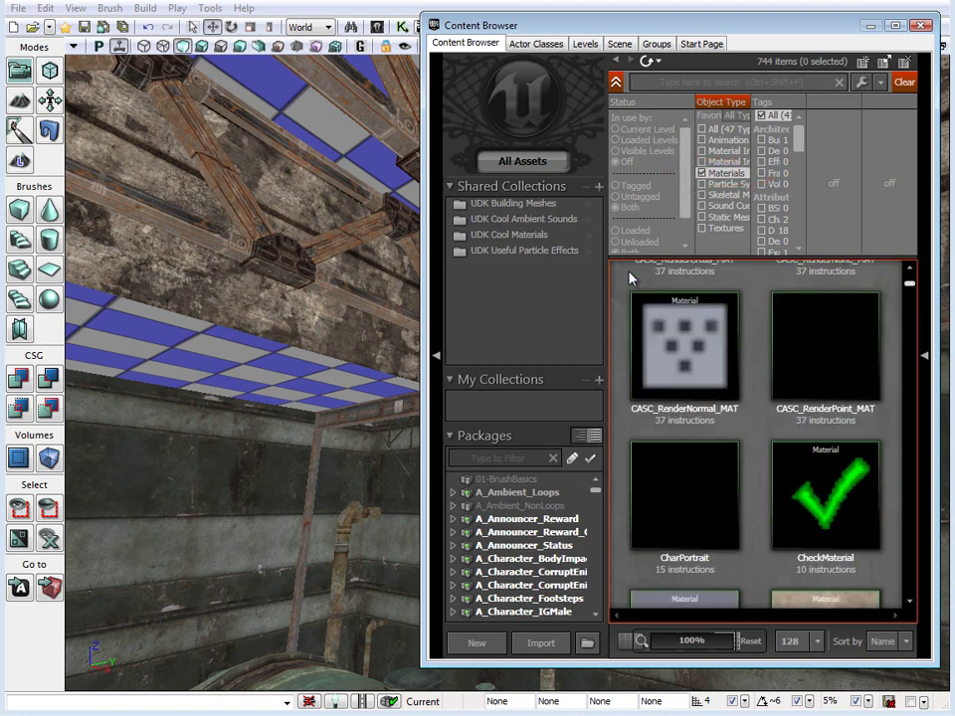
scroll(630, 279, "down", 15)
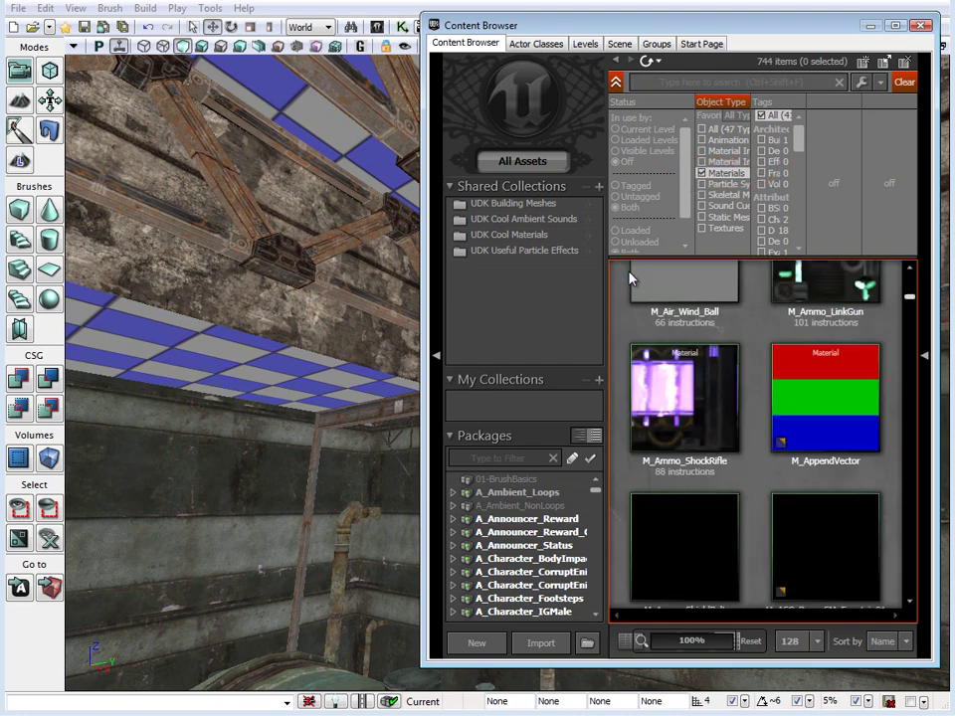
scroll(629, 280, "down", 5)
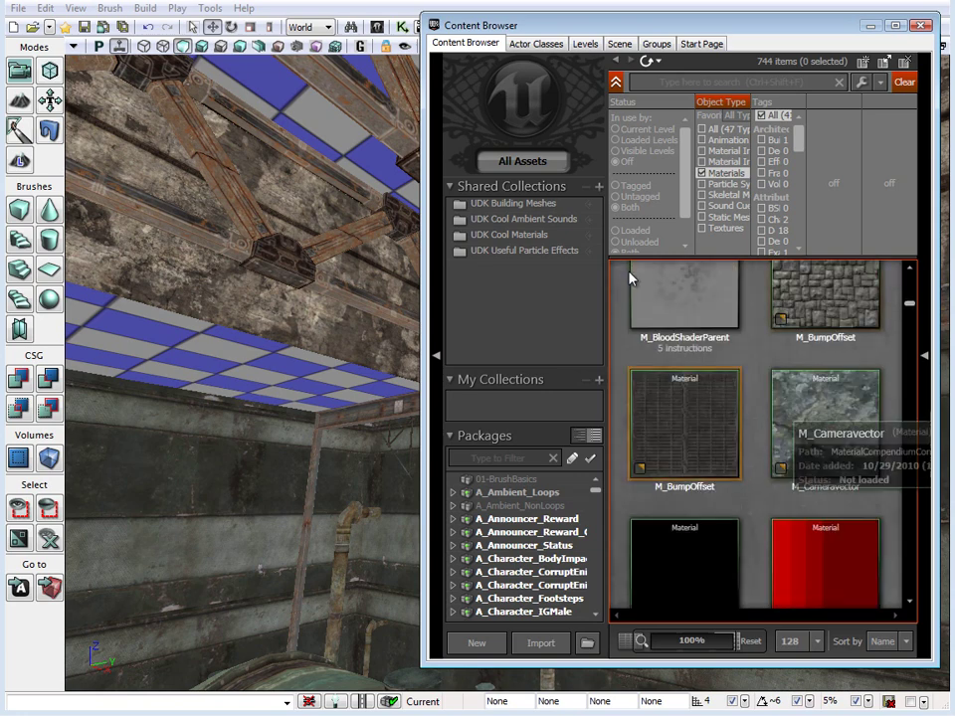
scroll(630, 280, "down", 3)
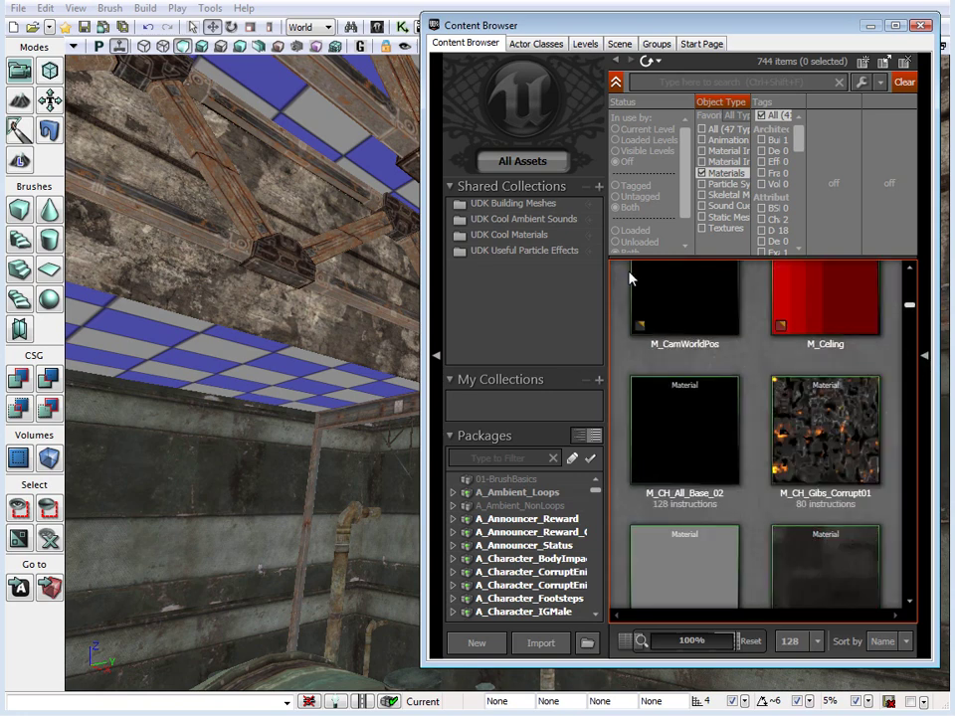
scroll(629, 279, "down", 3)
scroll(630, 279, "down", 3)
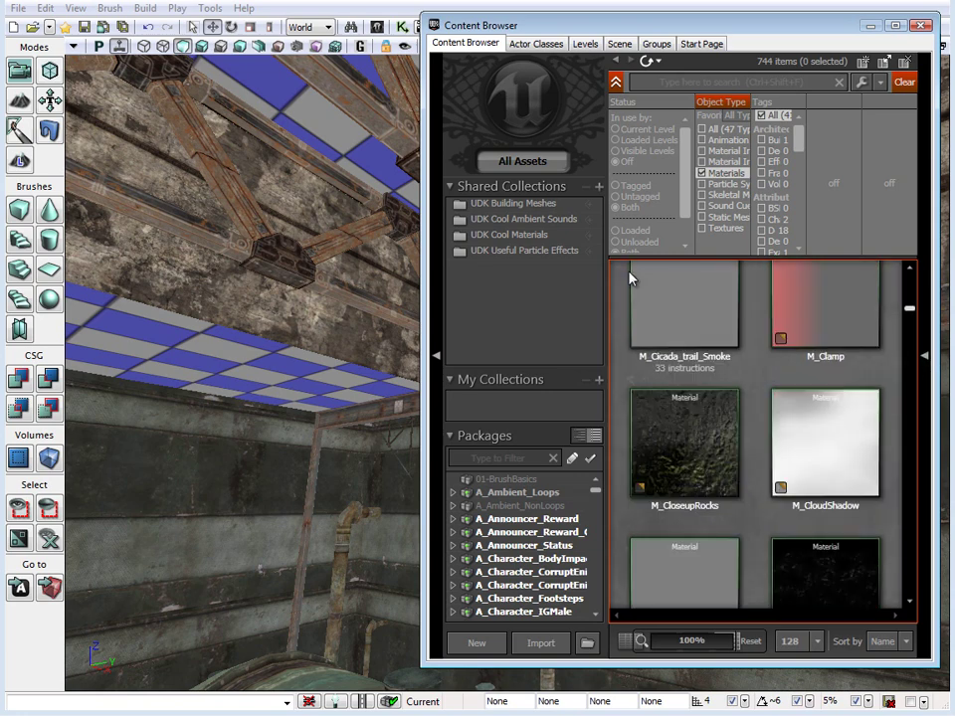
left_click_drag(422, 349, 397, 348)
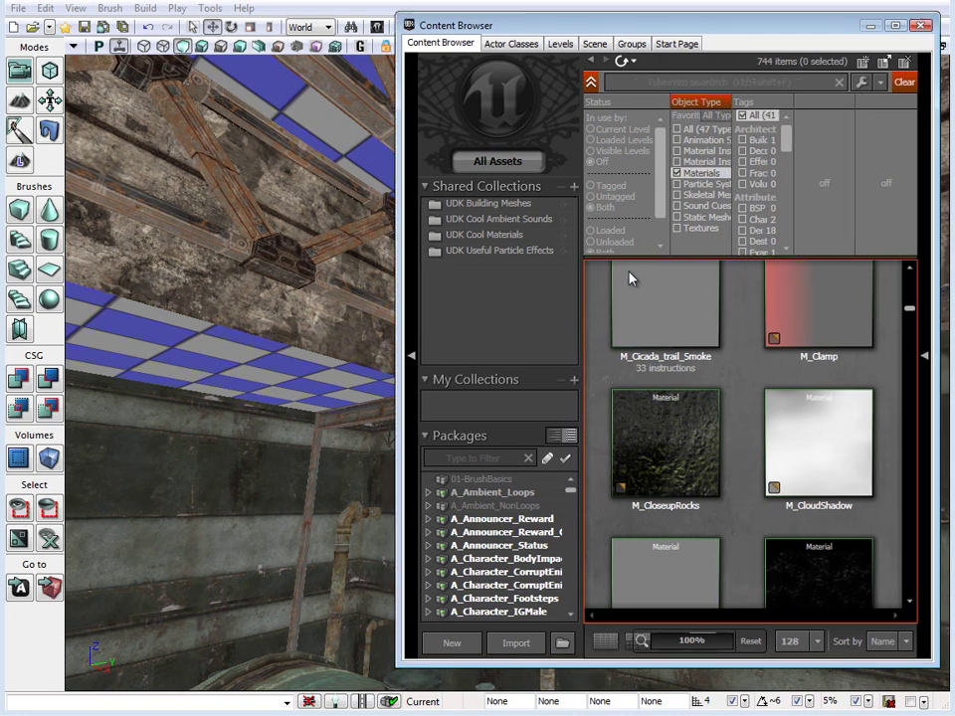
scroll(629, 279, "down", 6)
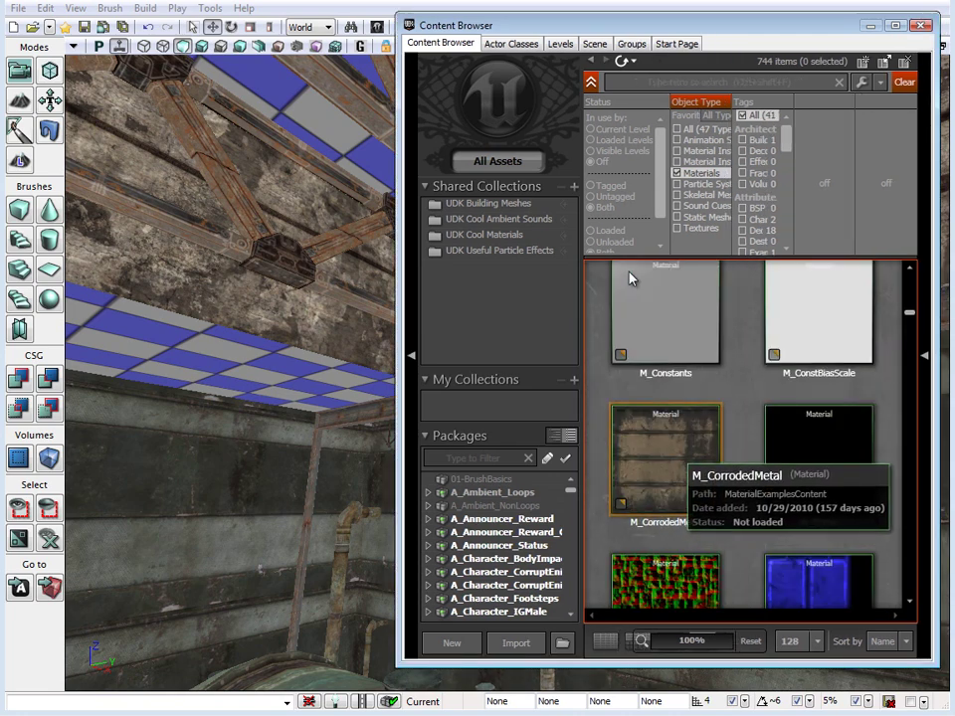
left_click(664, 459)
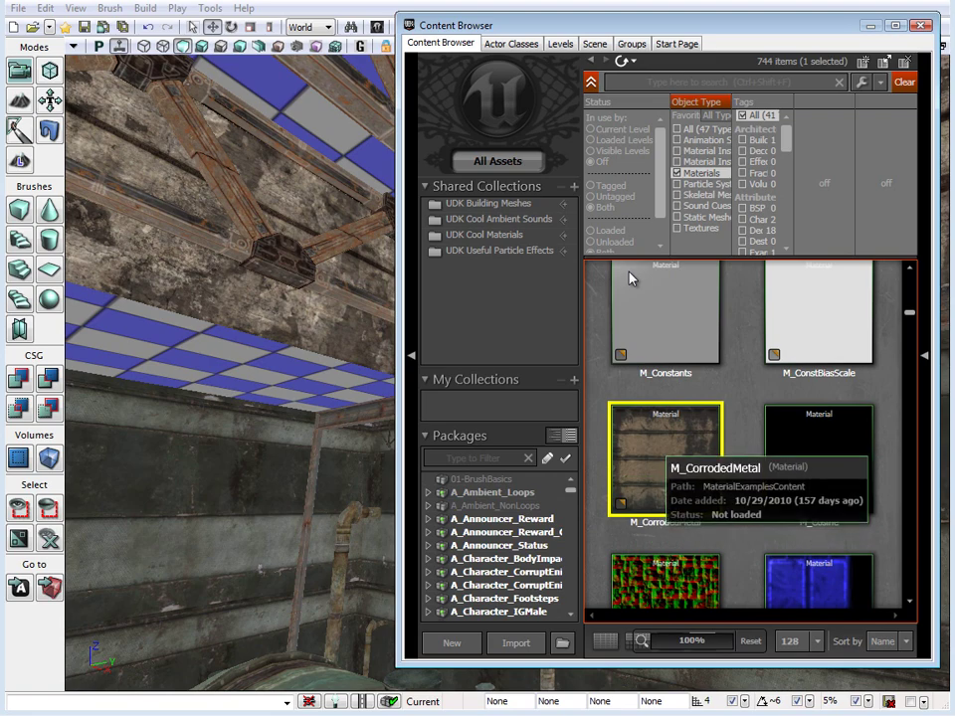
left_click_drag(664, 460, 228, 229)
Step: Apply M_CorrodedMetal to the remaining interior upper walls, ceiling and ledge, and hide the static meshes
mouse_move(229, 228)
right_mouse_down()
mouse_move(298, 224)
mouse_move(318, 204)
mouse_move(308, 184)
mouse_move(263, 187)
right_mouse_up()
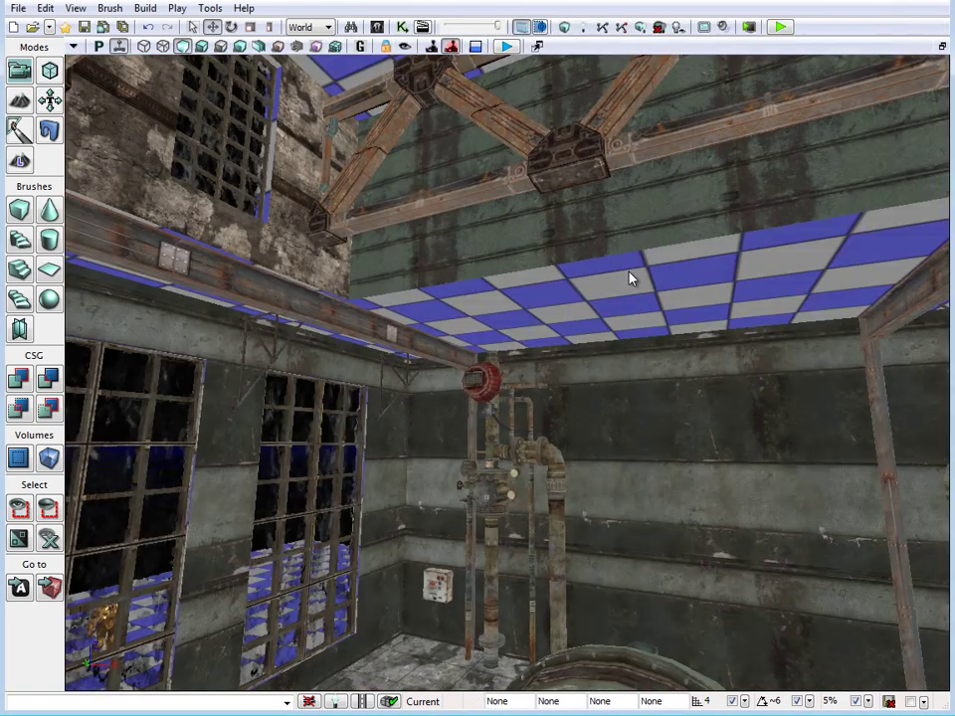
mouse_move(628, 279)
right_mouse_down()
mouse_move(696, 224)
mouse_move(666, 268)
mouse_move(268, 274)
mouse_move(629, 279)
right_mouse_up()
left_click(629, 278, "alt")
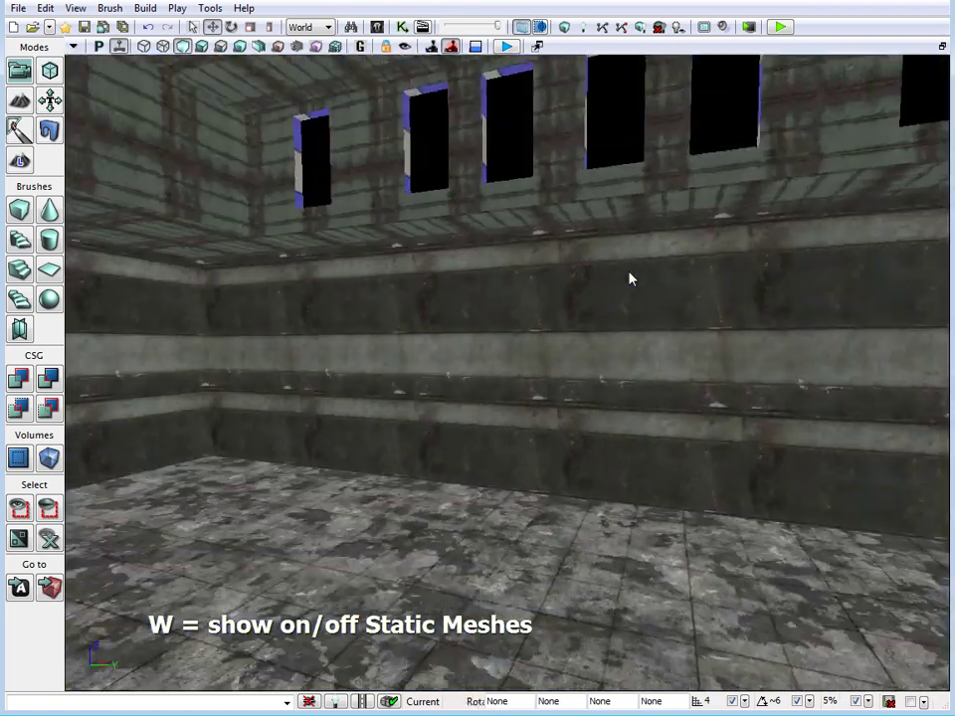
Step: Apply the FlatWall material to the untextured inner faces of the lower window openings
right_click_drag(628, 273, 628, 272)
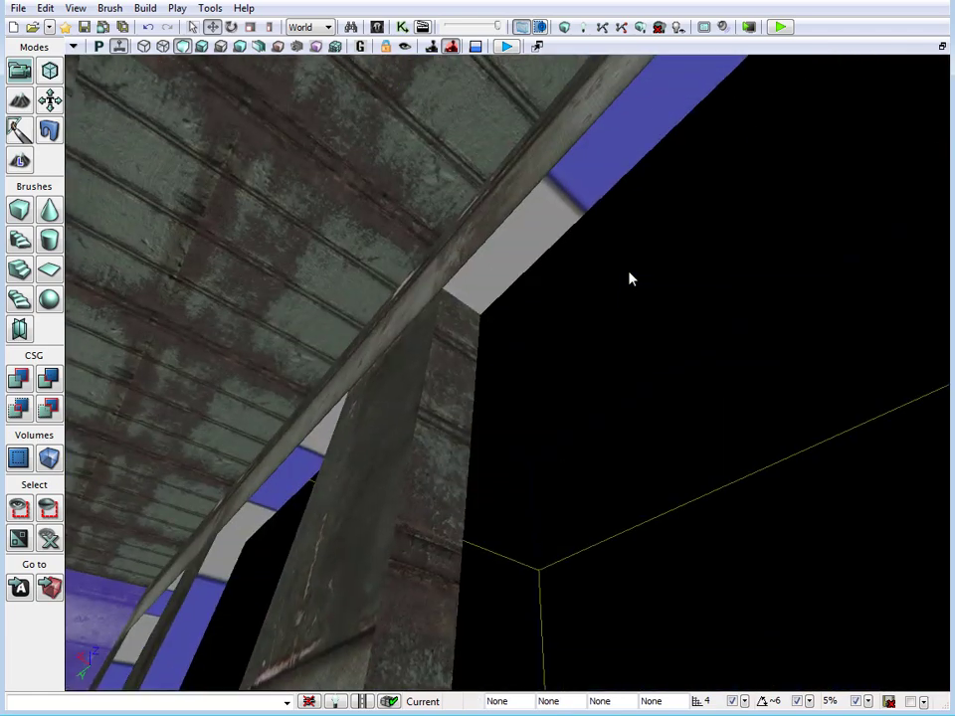
key("Right")
right_click(629, 279)
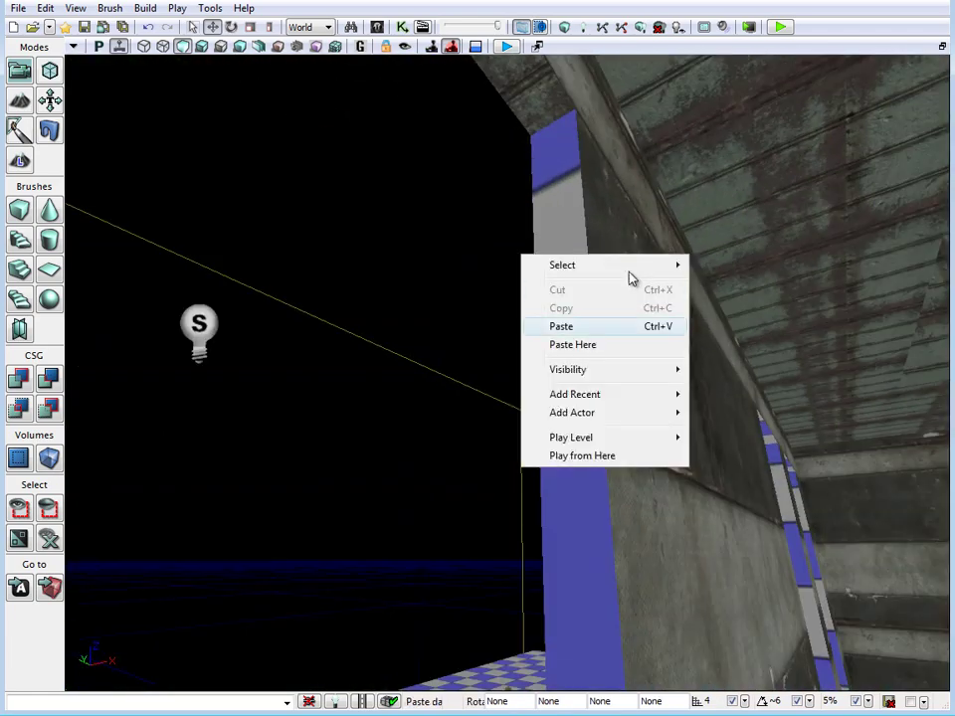
right_click_drag(628, 273, 628, 272)
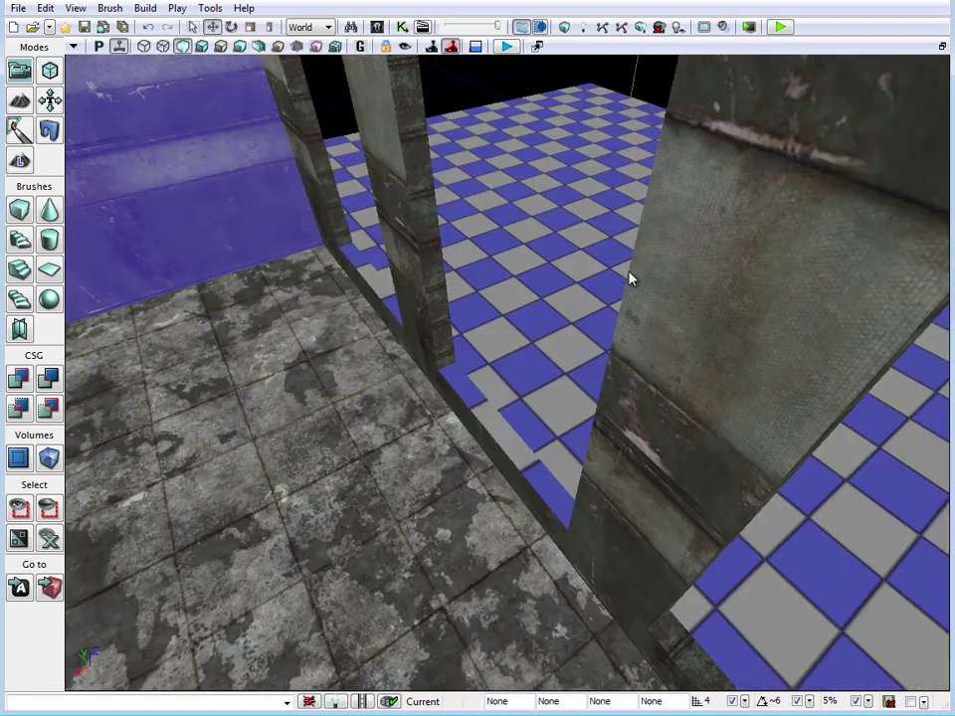
right_click_drag(629, 273, 628, 273)
key("Right")
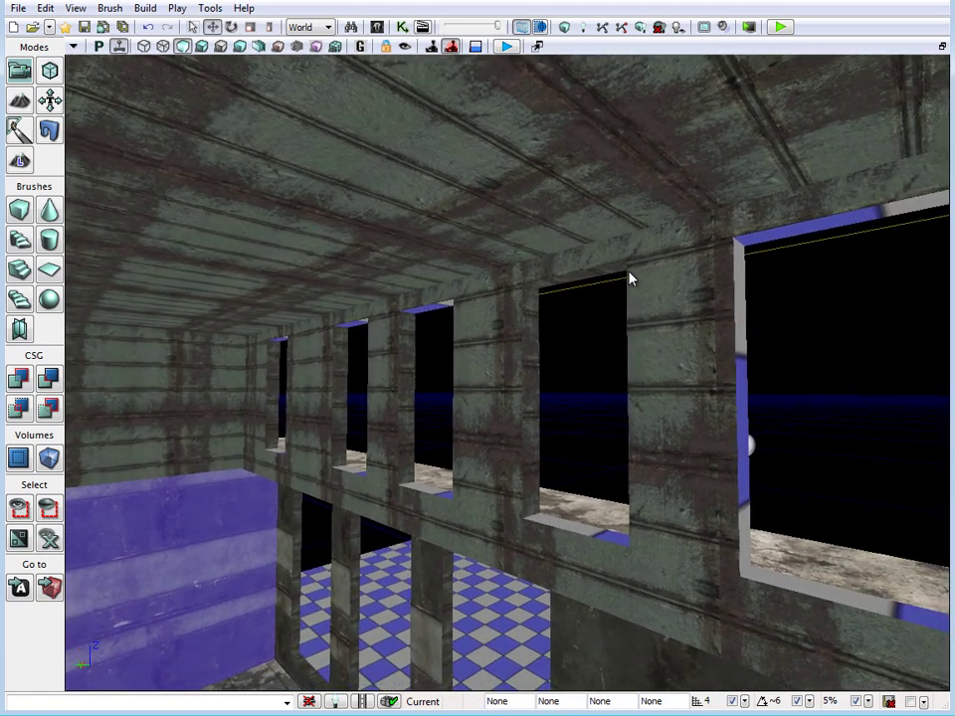
Step: Clear the selection of the lower interior walls
right_click_drag(629, 272, 628, 272)
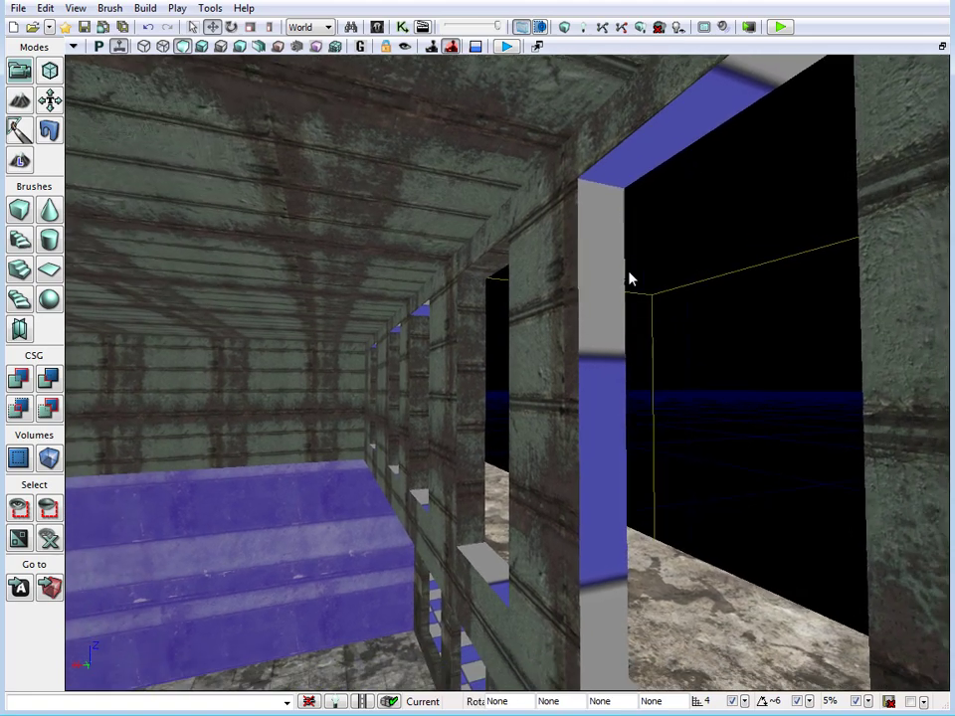
right_click_drag(629, 272, 628, 272)
key("Escape")
Step: Select one inner frame face on each of the upper window openings on both sides of the room
key("Up")
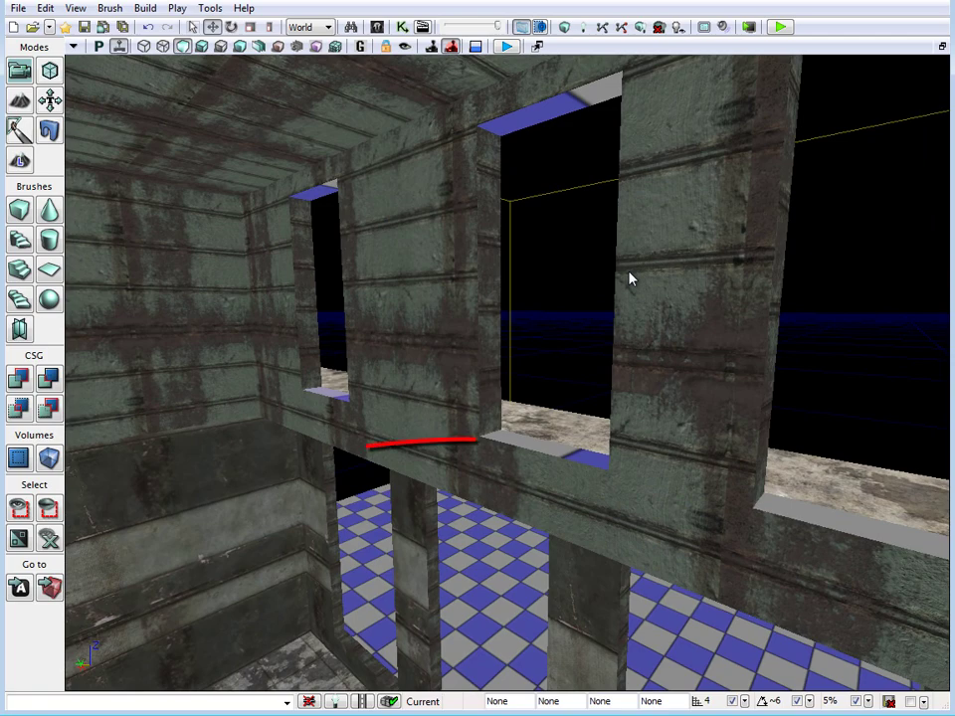
key("Up")
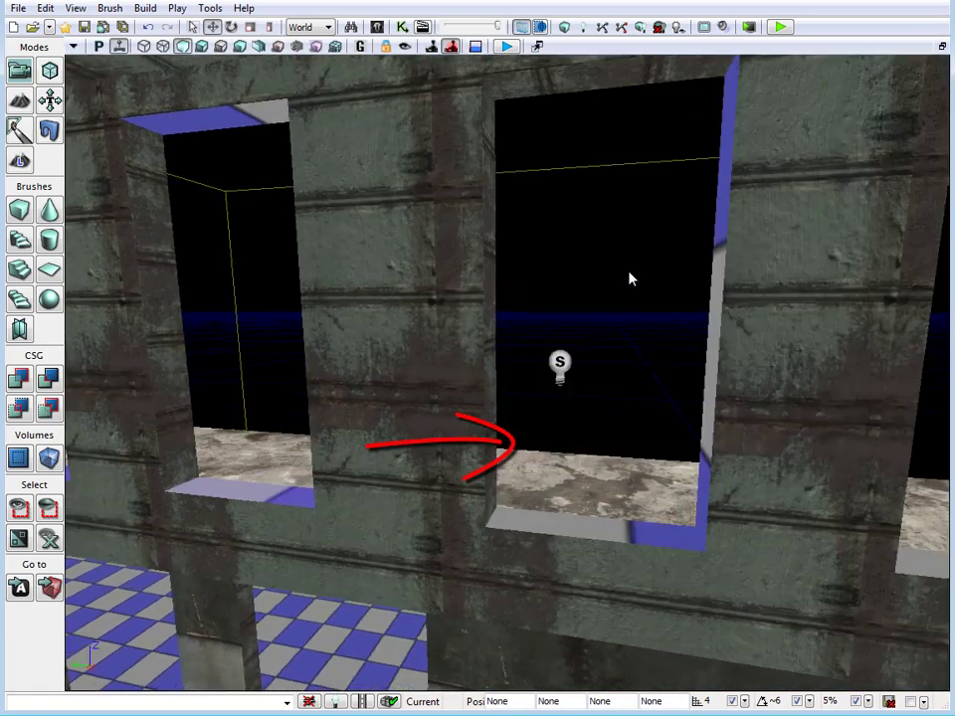
key("Left")
right_click_drag(628, 279, 629, 278)
key("Right")
key("Up")
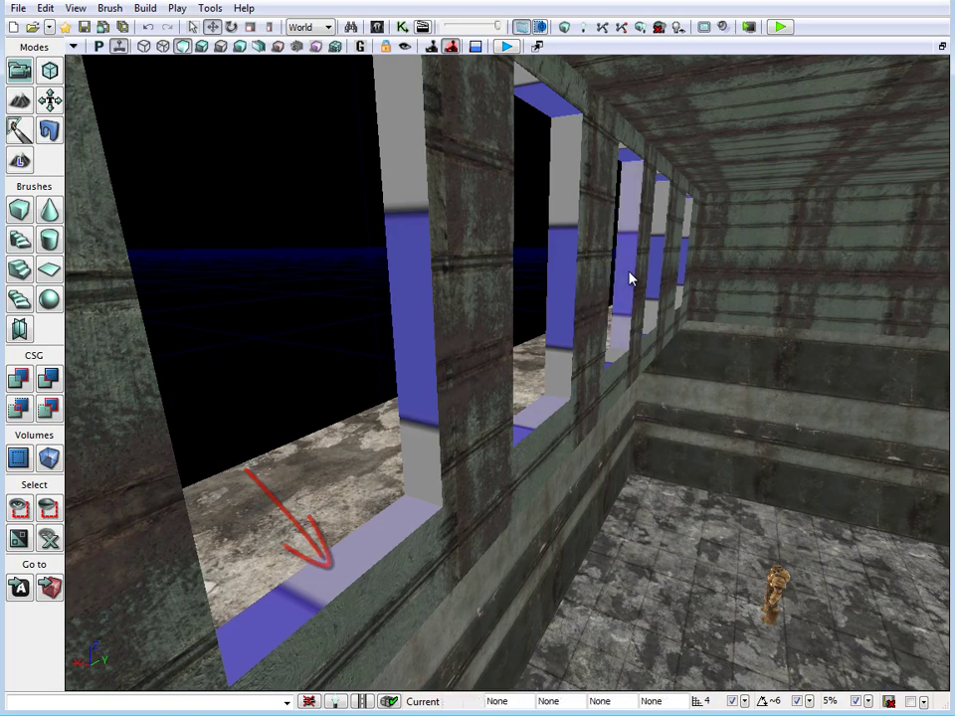
left_click_drag(629, 278, 628, 278)
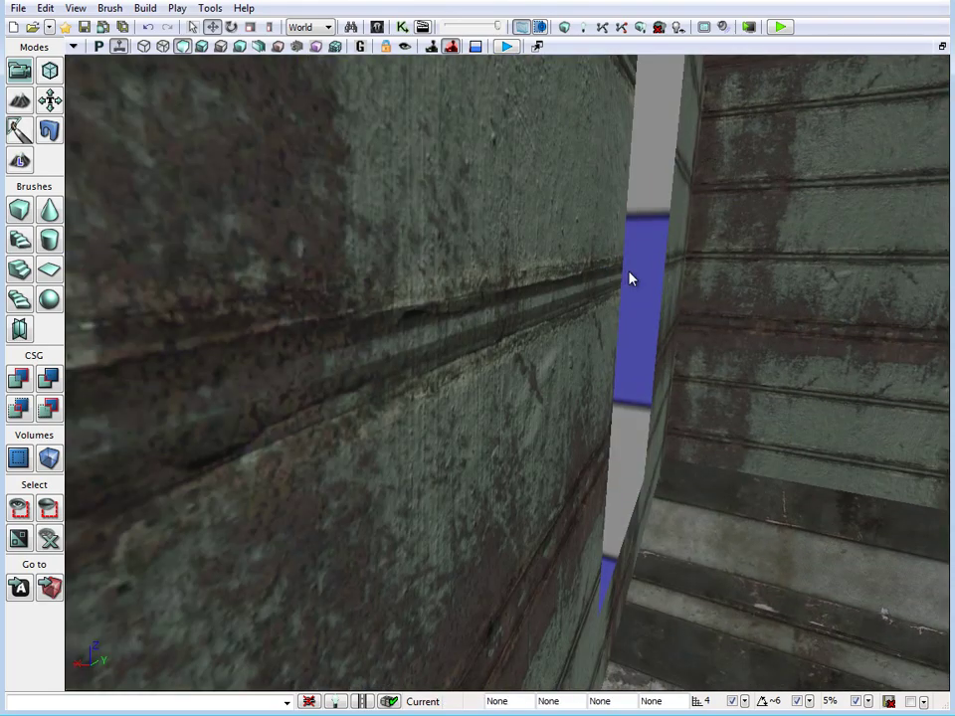
right_click_drag(628, 278, 629, 278)
left_click_drag(628, 278, 629, 279)
right_click_drag(629, 279, 628, 279)
key("Left")
key("Right")
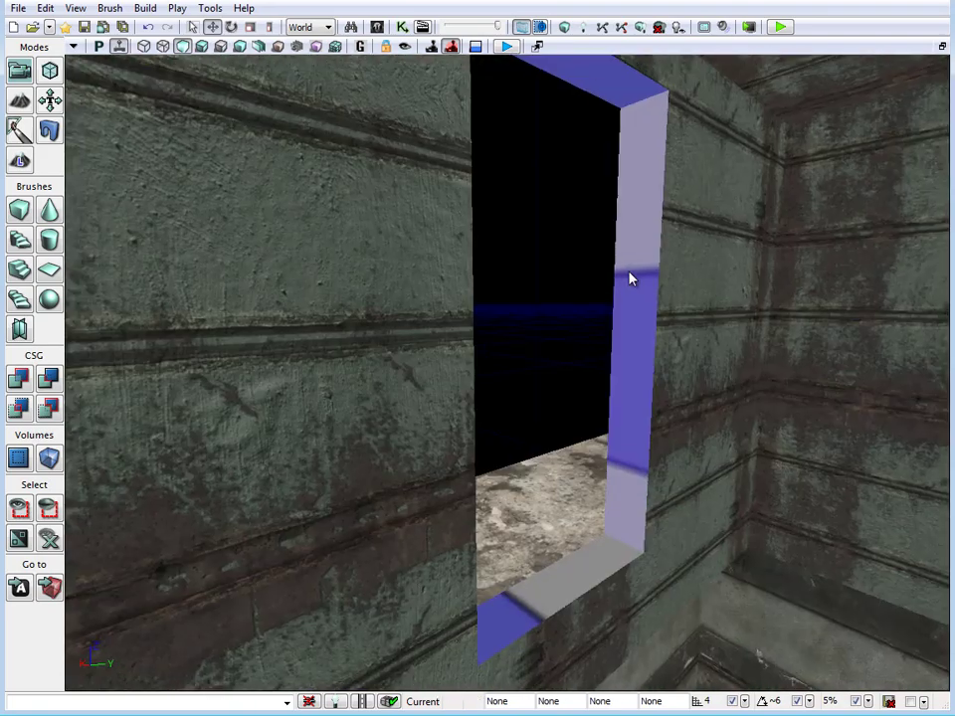
Step: Extend the selection to every inner face of the upper window openings using the Matching Brush surface selection
right_click(628, 278)
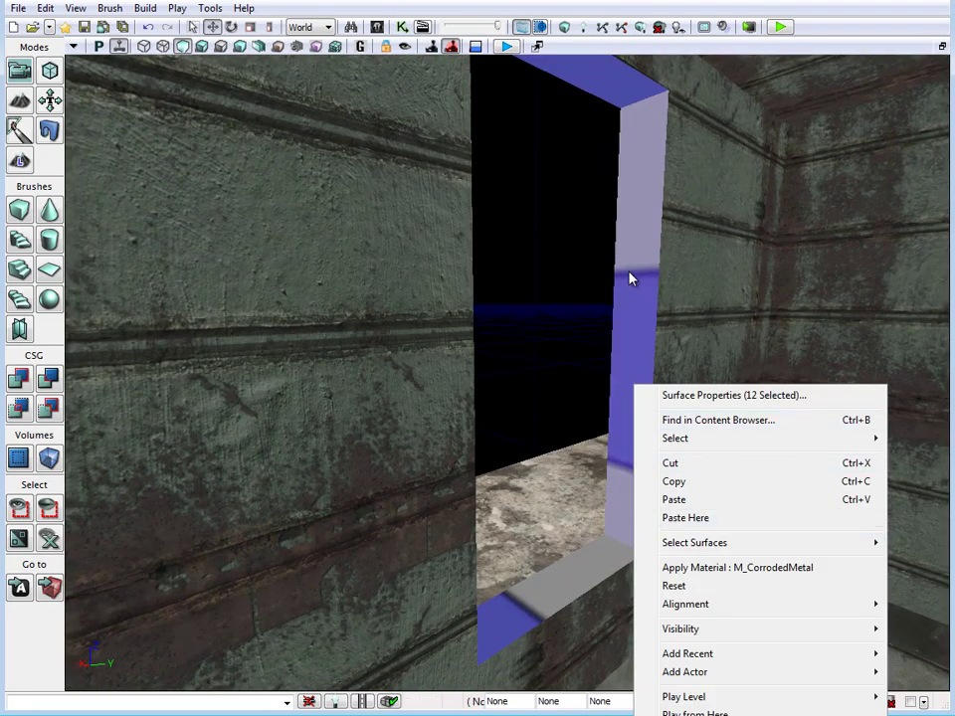
mouse_move(694, 543)
key("Escape")
key("Right")
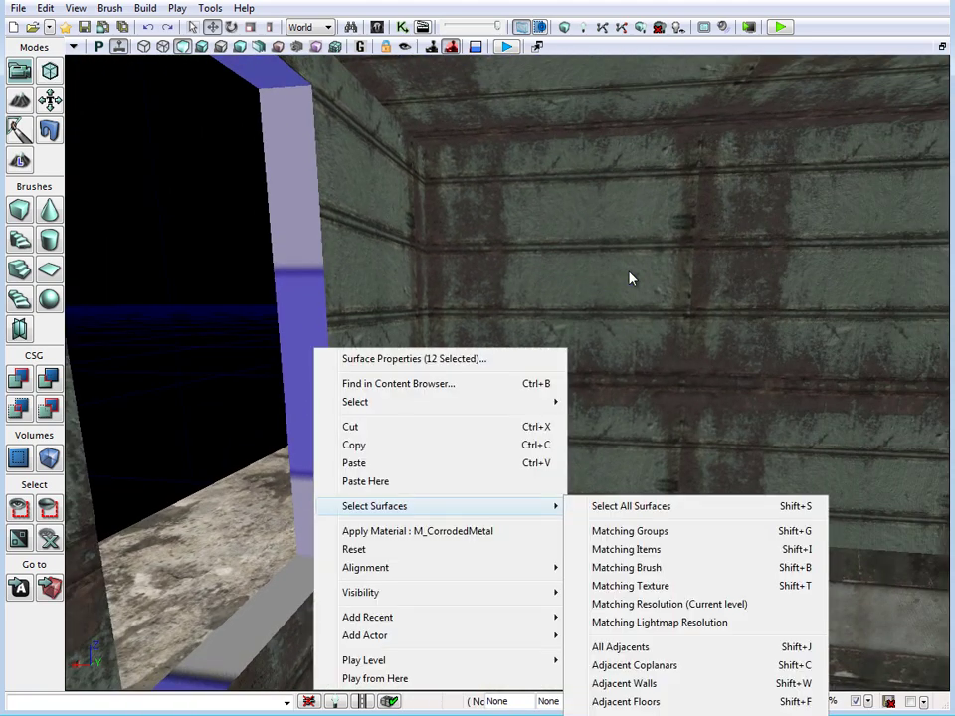
key("Down")
key("Down")
key("Down")
key("Down")
key("Down")
key("Up")
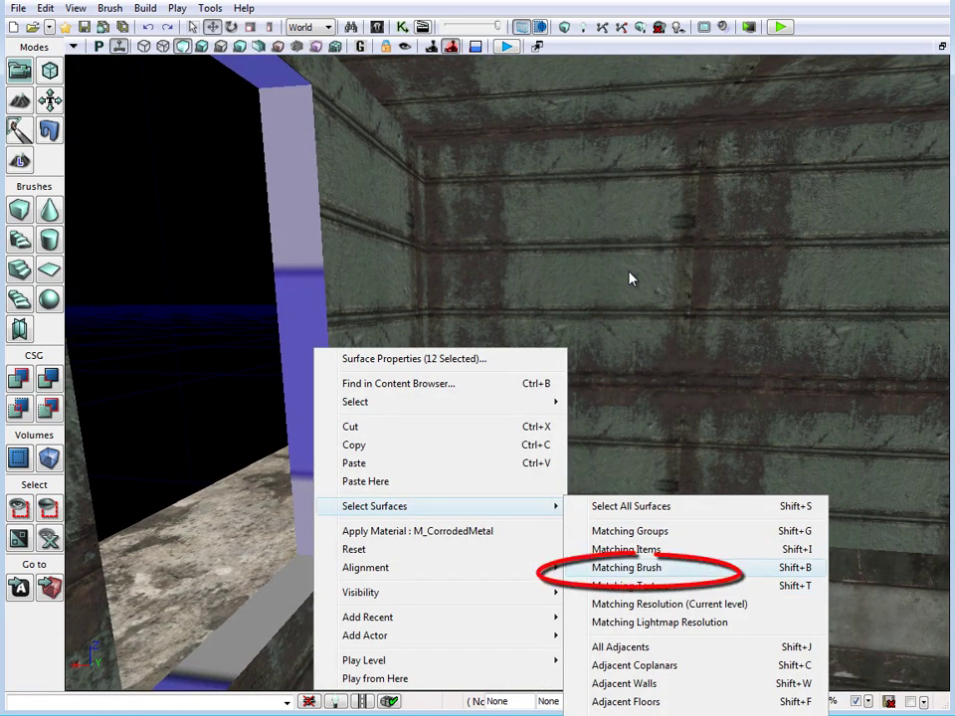
key("Return")
Step: Assign M_CorrodedMetal to the selected inner faces of all upper window openings
right_click_drag(628, 278, 628, 278)
left_click_drag(629, 278, 628, 278)
key("Up")
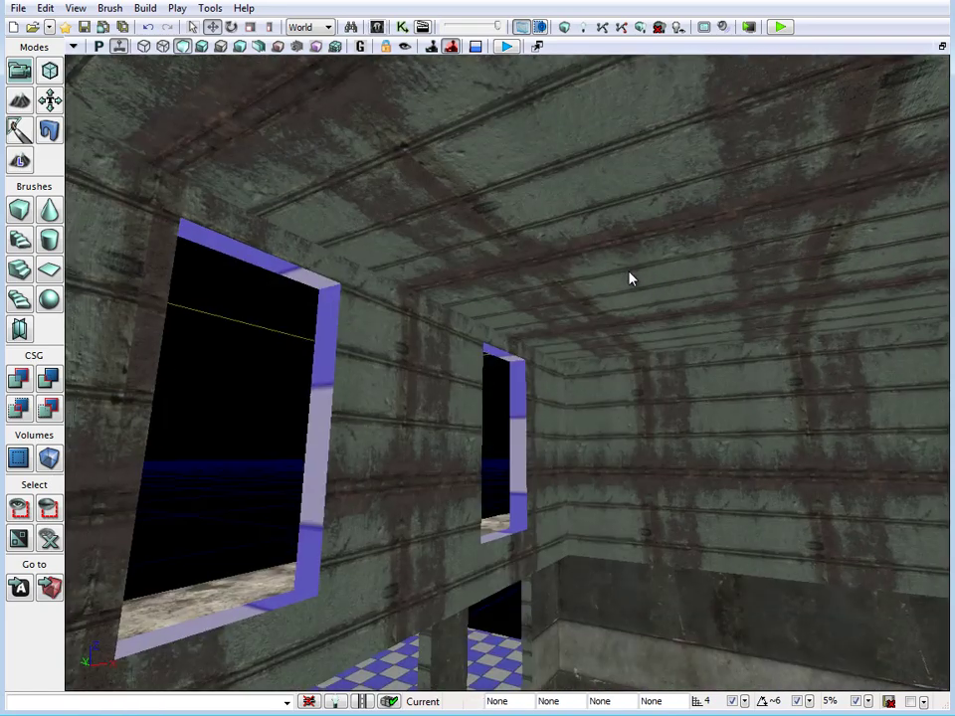
key("ctrl+shift+f")
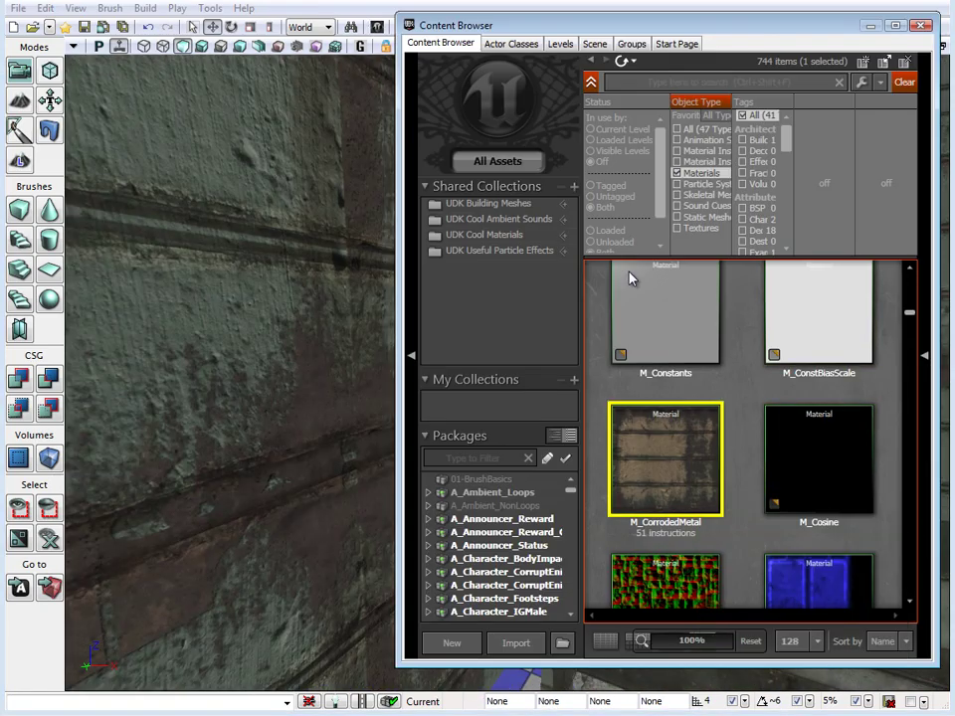
key("ctrl+shift+f")
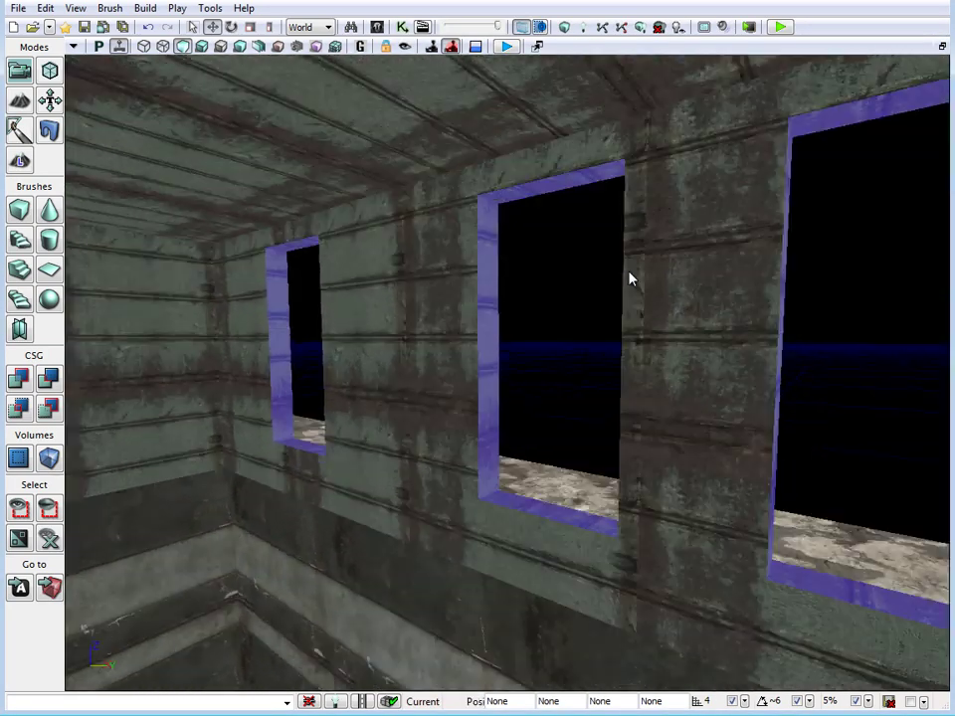
left_click_drag(629, 279, 629, 278)
key("Right")
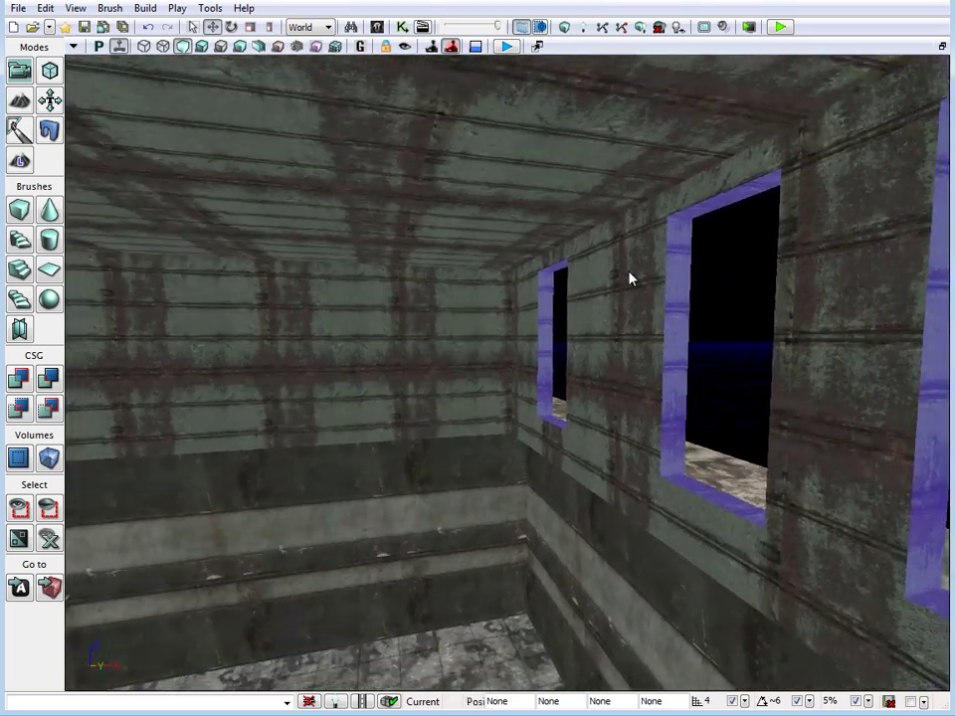
key("Left")
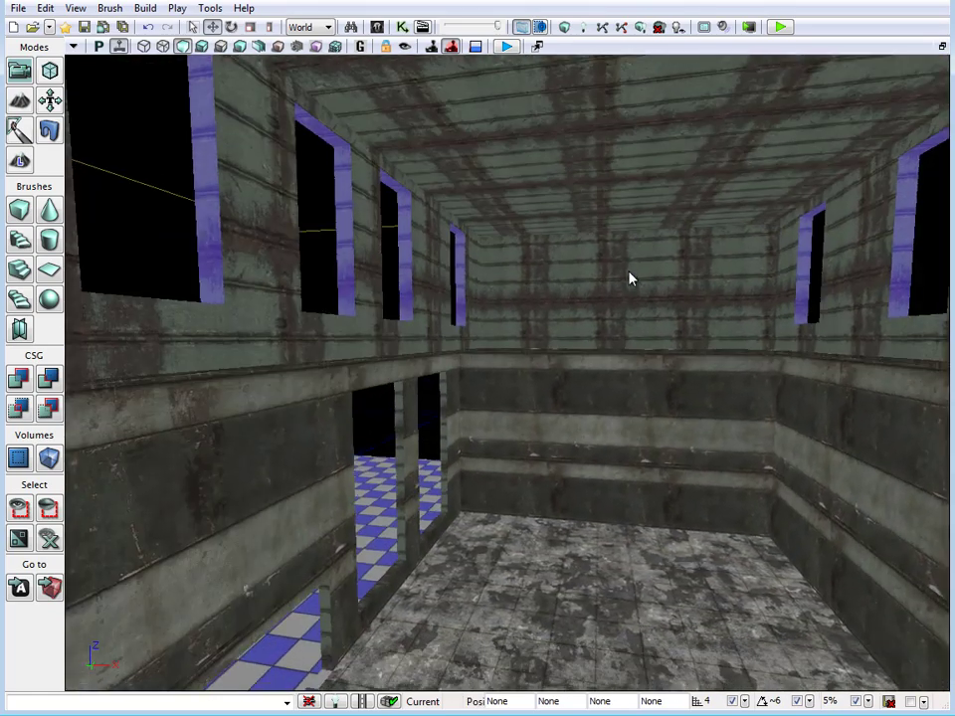
key("Left")
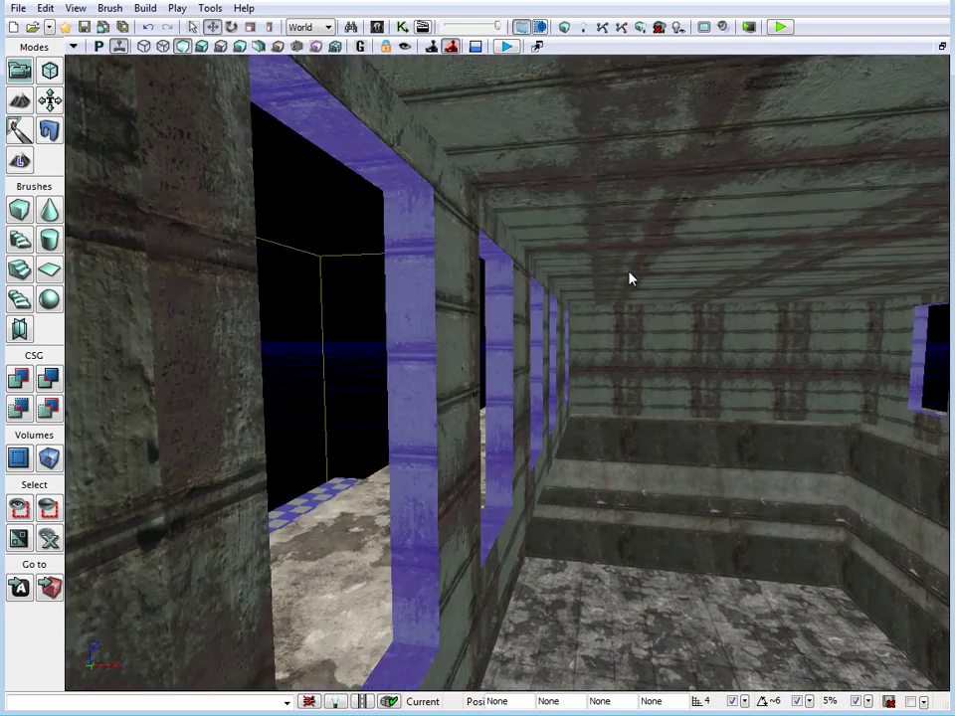
Step: Rotate the texture by 90 degrees on the selected upper window frame faces and set their simple scaling to 1.0
key("Right")
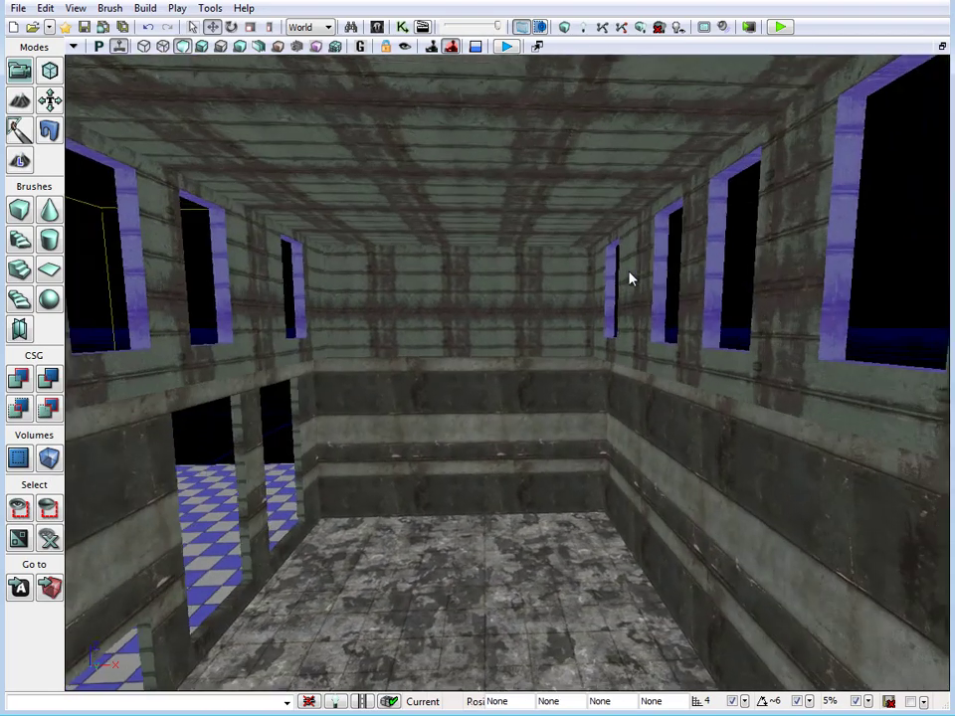
right_click_drag(628, 271, 549, 272)
key("F5")
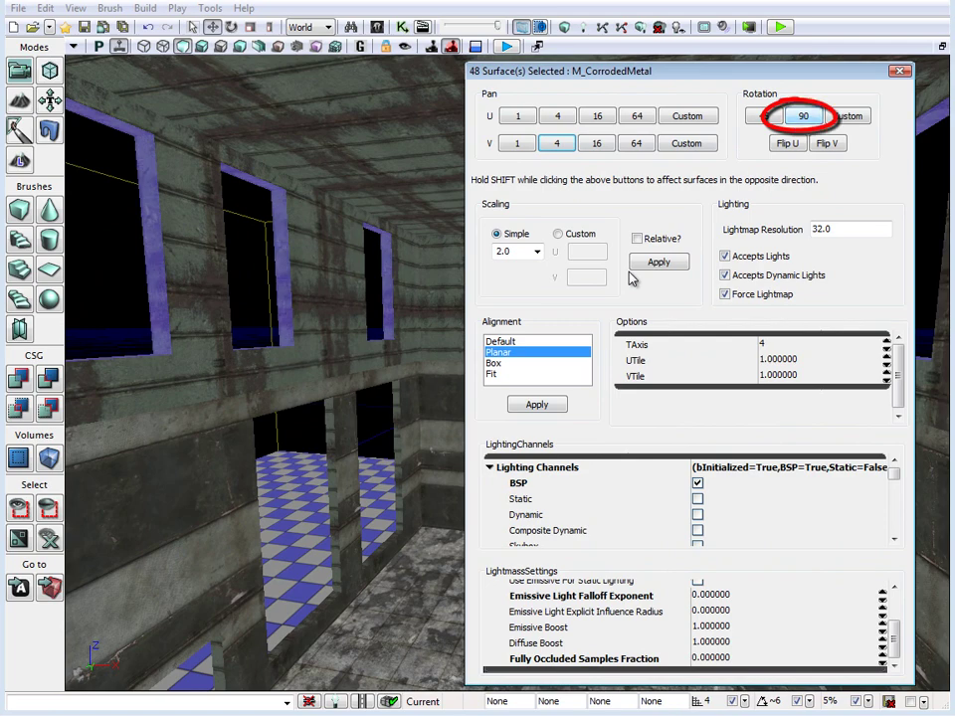
left_click(536, 251)
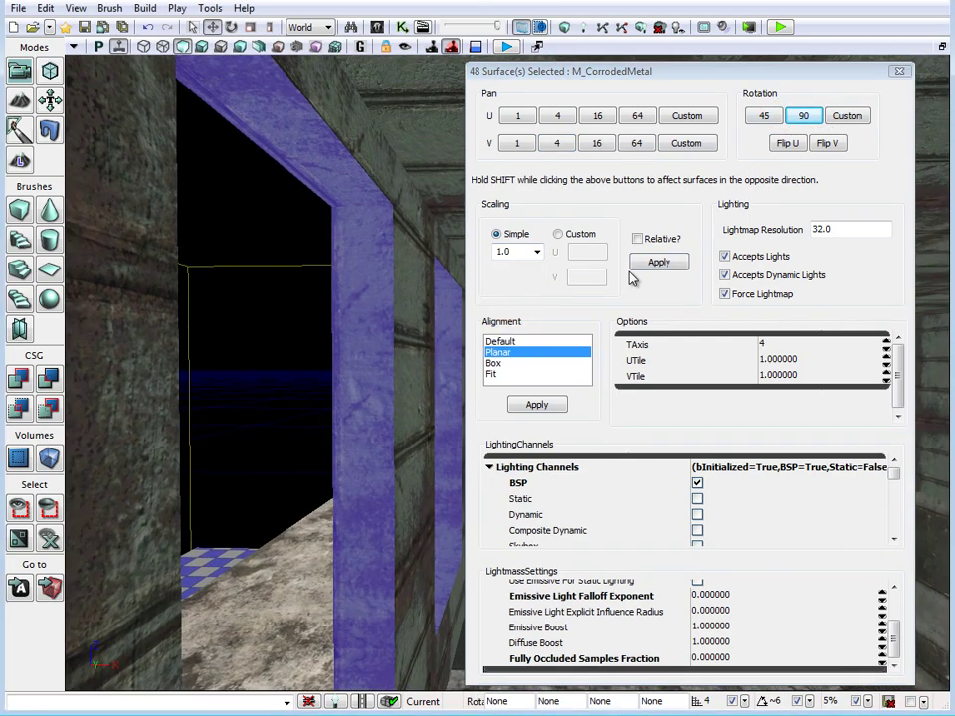
mouse_move(264, 372)
right_mouse_down()
mouse_move(318, 378)
mouse_move(377, 358)
right_mouse_up()
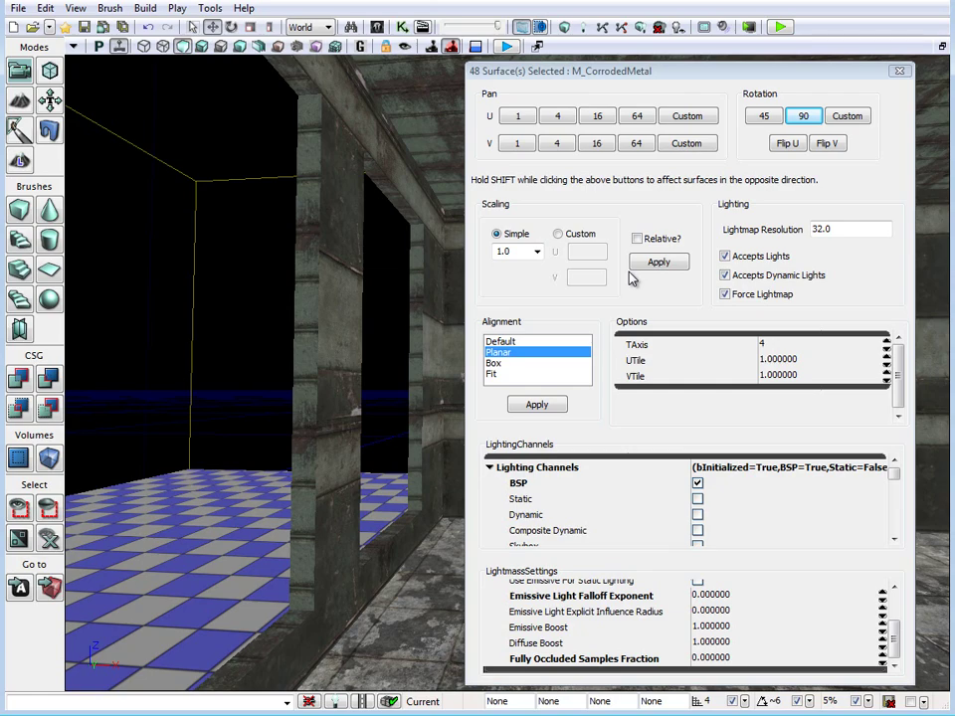
Step: Select one inner frame face on each lower window opening and on the doorway, replacing the upper frame selection
left_click(306, 353)
left_click(416, 368, "ctrl")
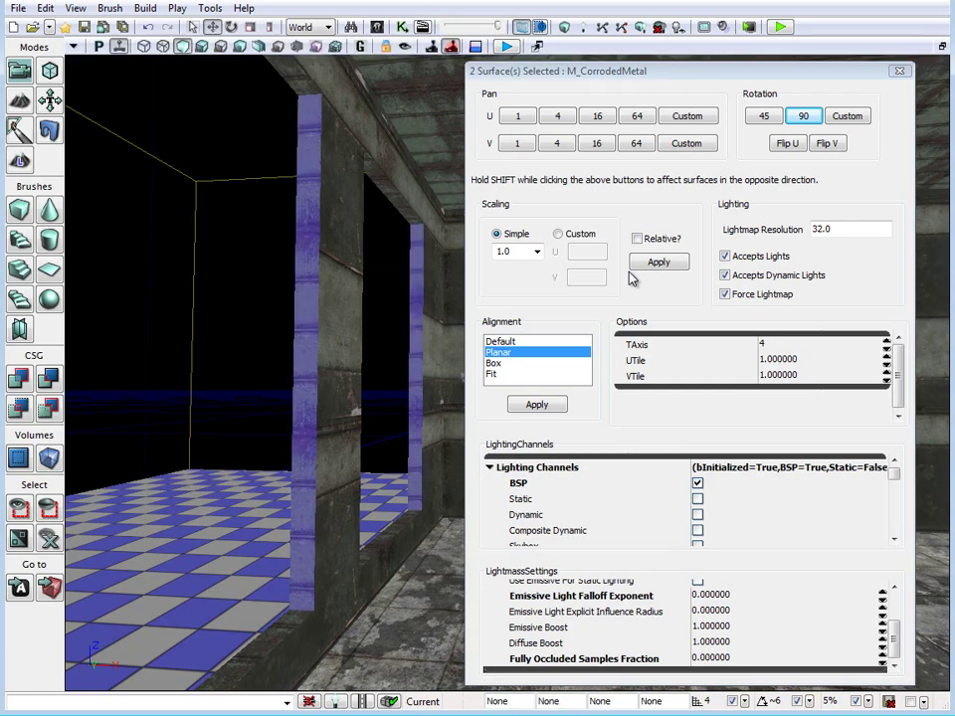
left_click(899, 71)
right_click_drag(628, 279, 348, 279)
left_click(367, 308, "ctrl")
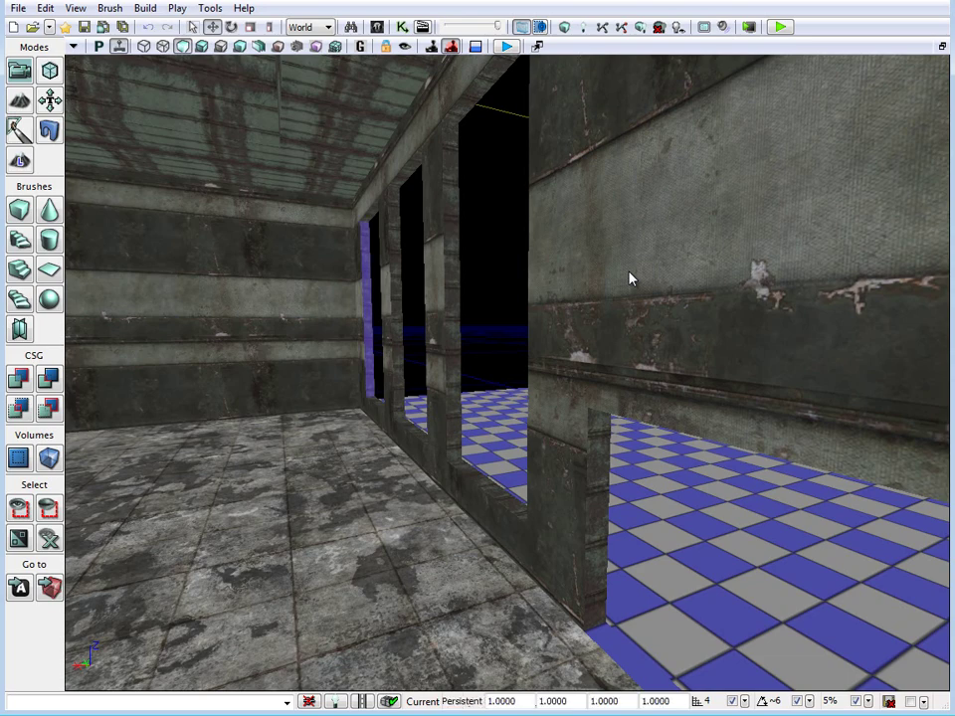
left_click(396, 304, "ctrl")
left_click(451, 290, "ctrl")
right_click_drag(628, 278, 696, 257)
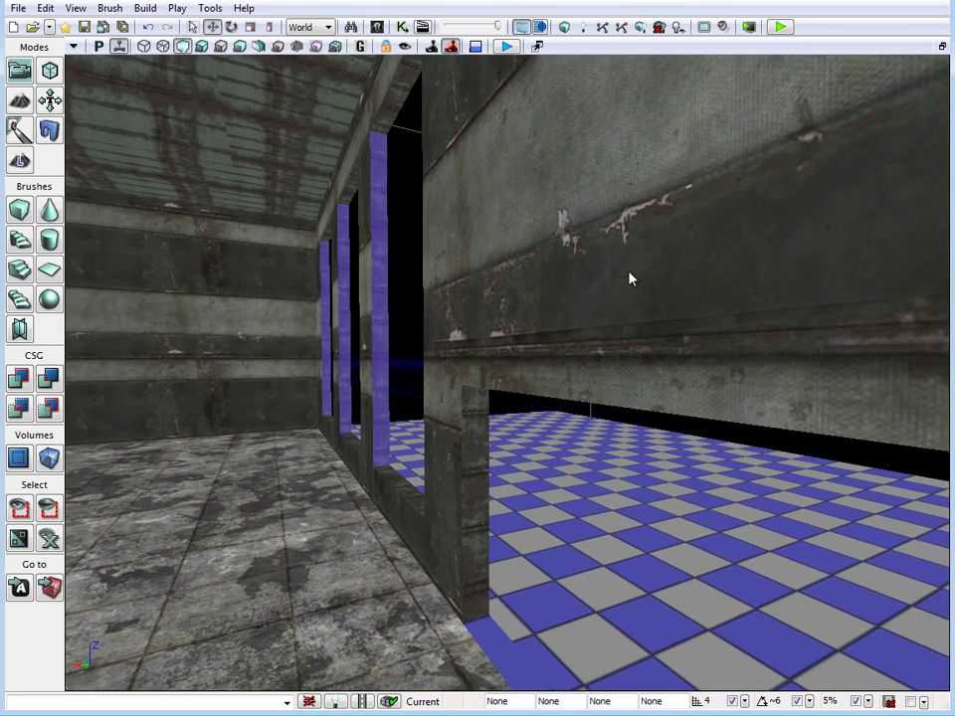
left_click(629, 279, "ctrl")
left_click(628, 278, "ctrl")
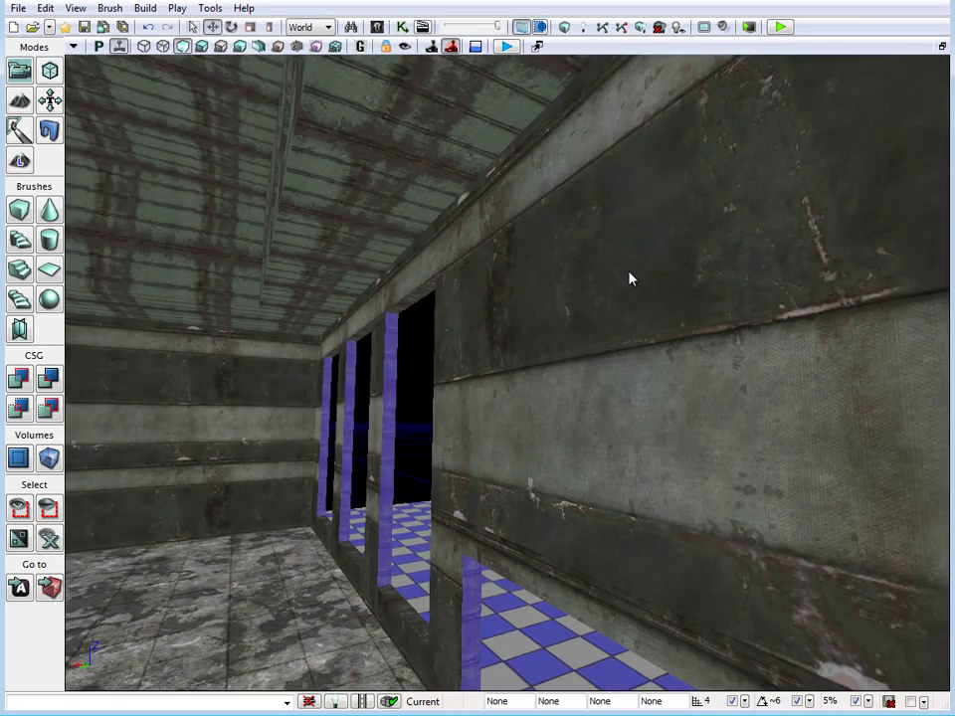
Step: Extend the selection to every inner face of the lower openings using Matching Brush and rotate their texture by 90 degrees
right_click(391, 398)
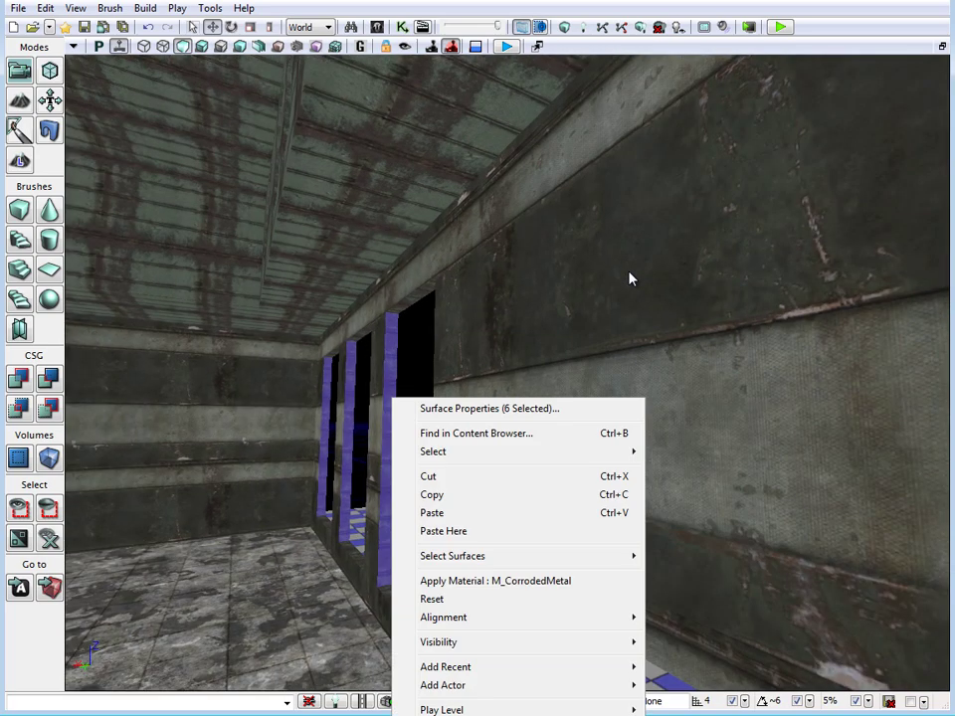
mouse_move(453, 556)
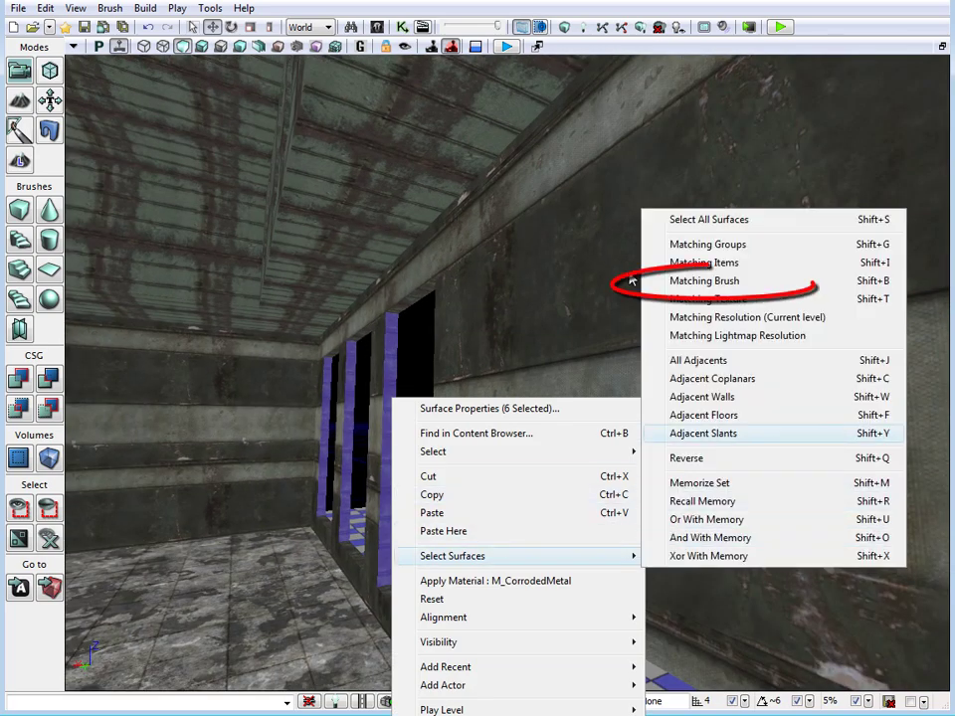
left_click(704, 281)
right_click_drag(628, 279, 629, 279)
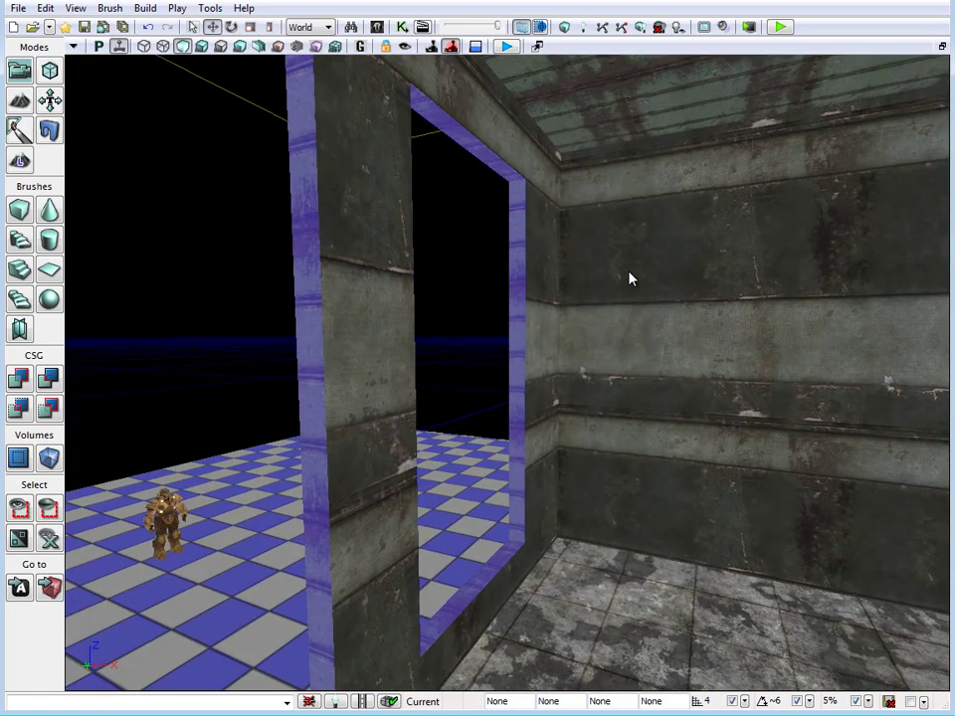
key("F5")
left_click(803, 116)
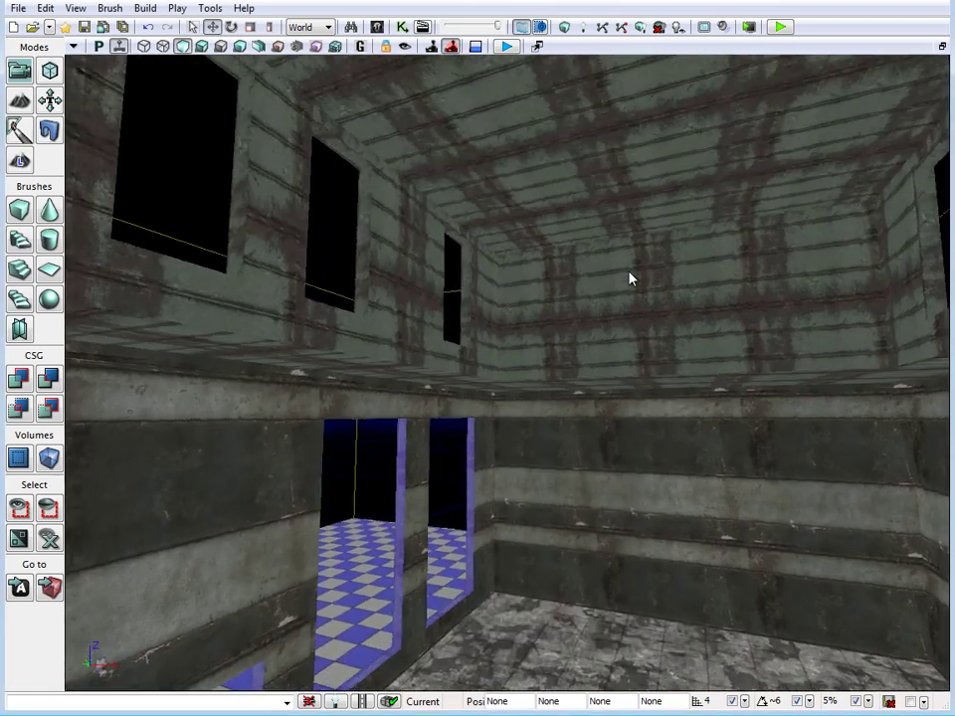
Step: Select the four upper interior walls around the raised ceiling
right_click_drag(629, 278, 629, 279)
left_click(628, 363)
left_click(432, 368)
left_click(628, 398, "ctrl")
left_click(671, 284, "ctrl")
left_click(661, 368, "ctrl")
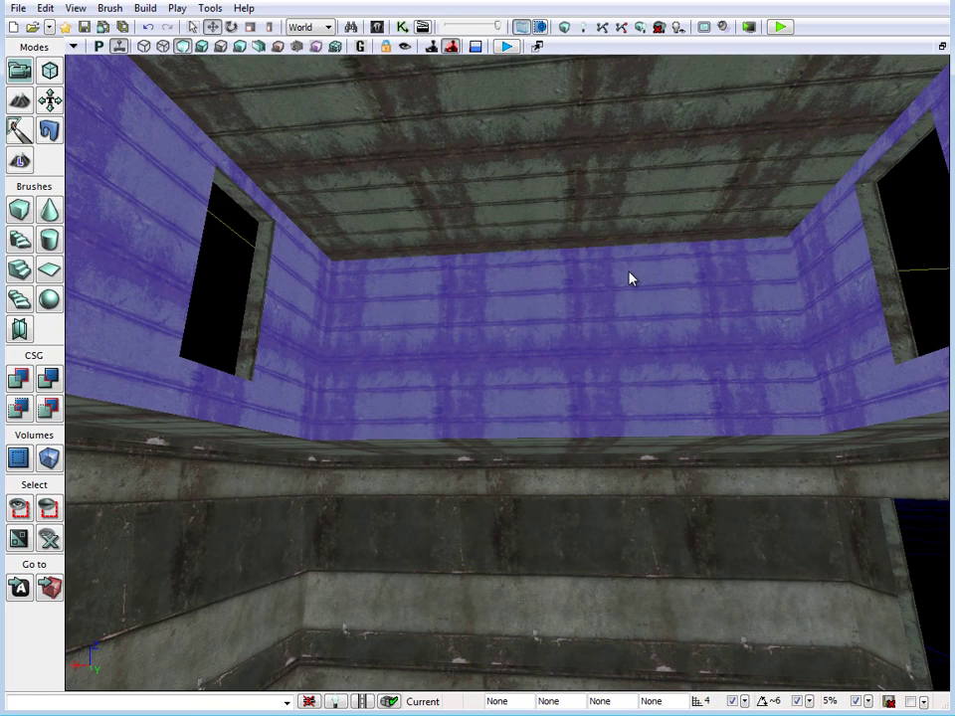
Step: Set the simple scaling of the four upper interior walls to 2.0
key("F5")
left_click(537, 251)
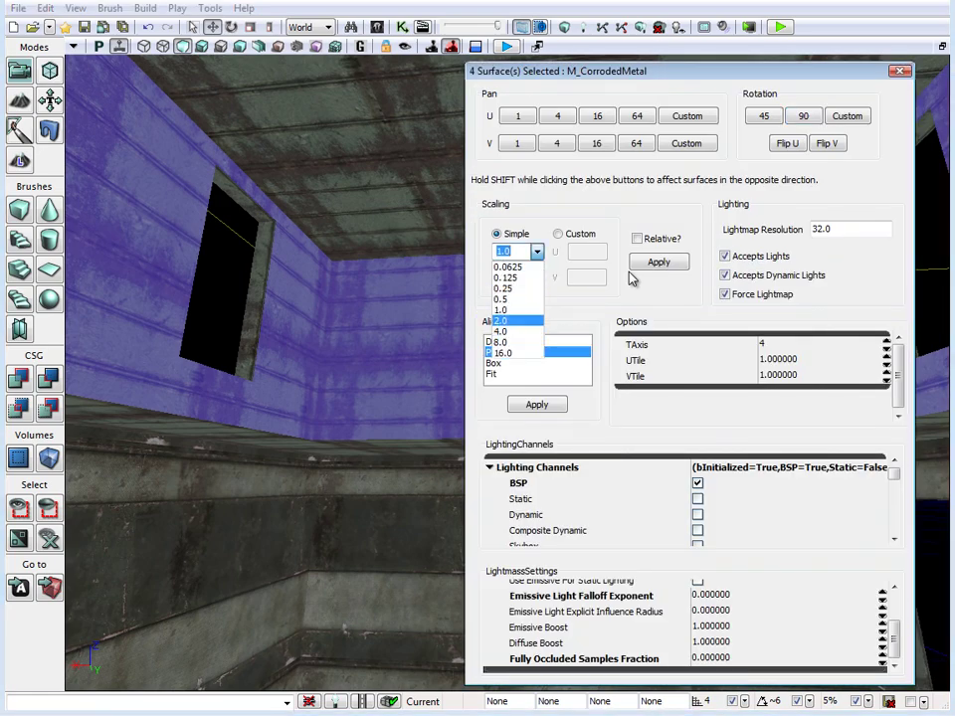
left_click(505, 319)
left_click(658, 261)
right_click_drag(348, 298, 352, 358)
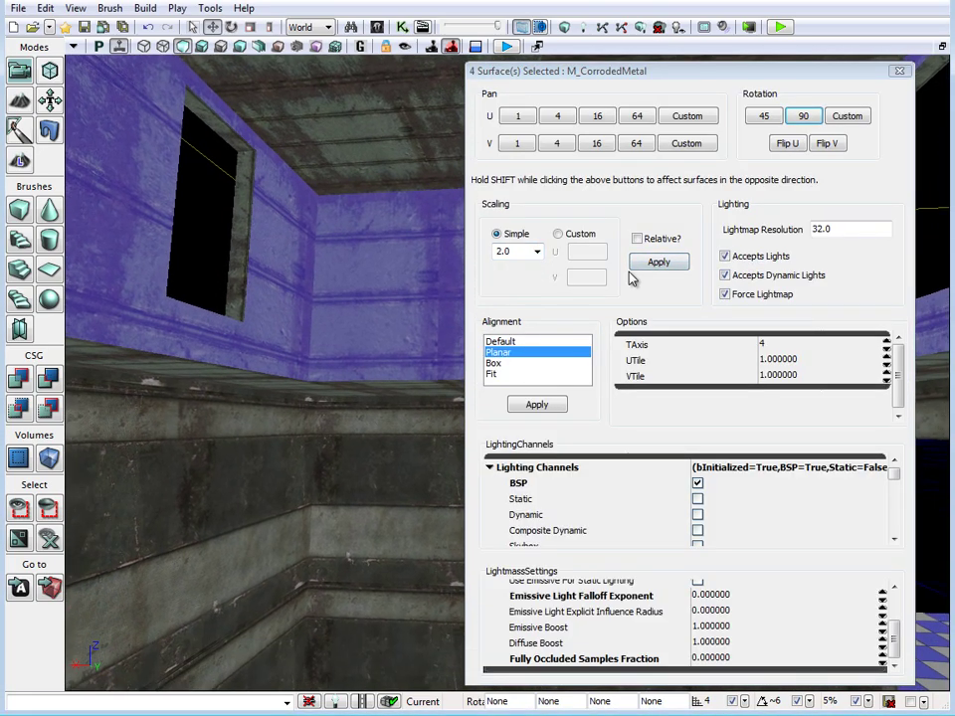
Step: Pan the upper interior wall texture along U and V in increments of 4 to align it, and clear the selection
left_click(557, 116)
left_click(557, 116)
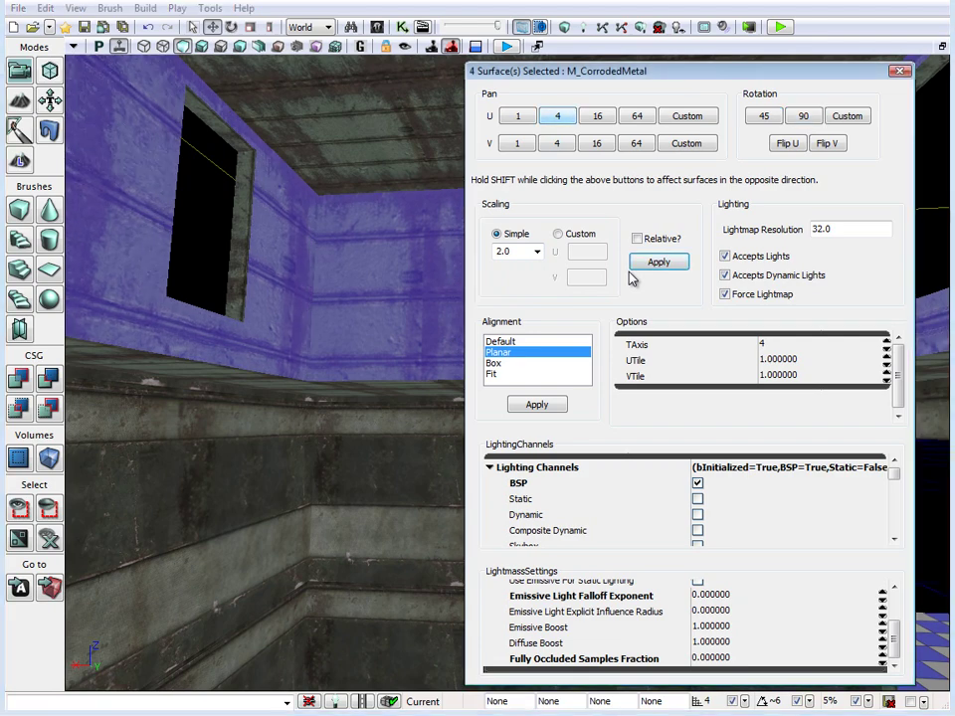
left_click(557, 143)
left_click(557, 143)
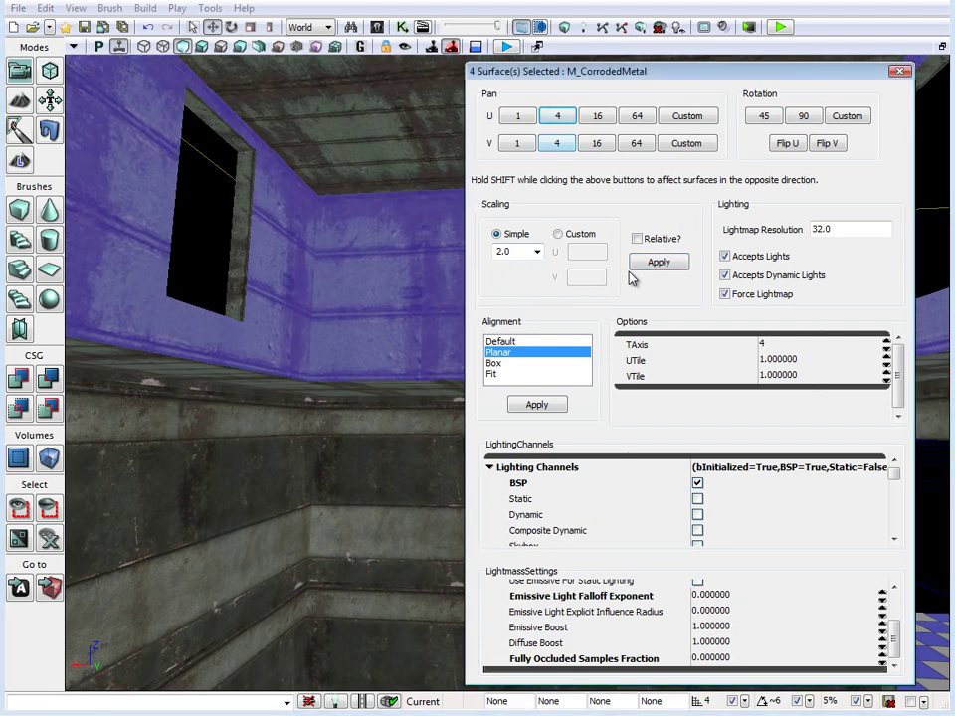
left_click(899, 70)
key("Escape")
mouse_move(628, 271)
right_mouse_down()
mouse_move(686, 289)
mouse_move(654, 269)
mouse_move(701, 279)
mouse_move(577, 257)
right_mouse_up()
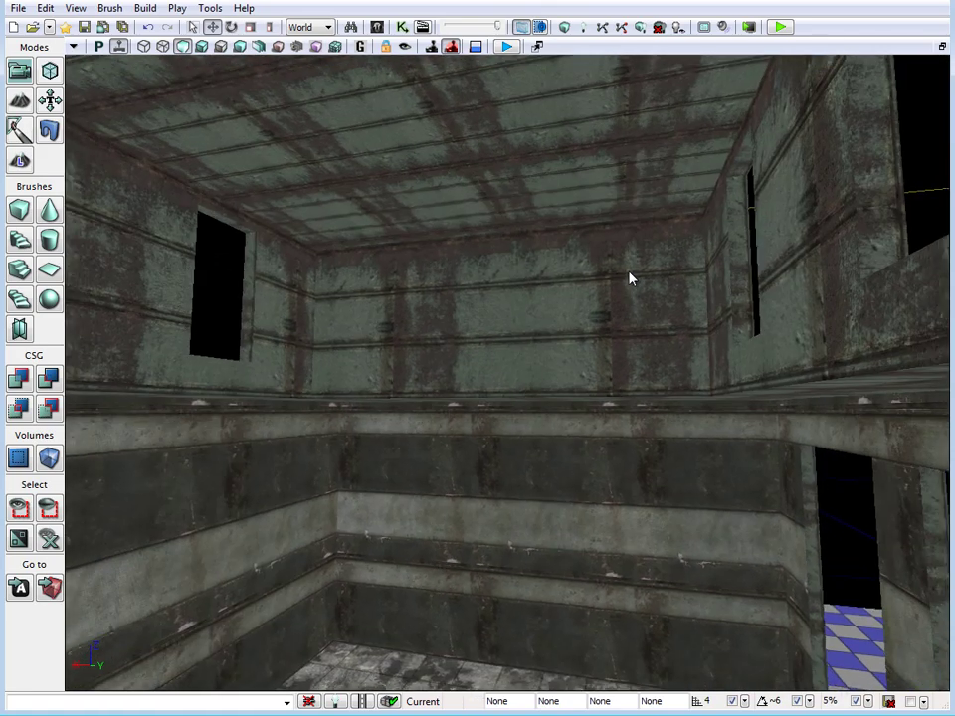
Step: Find M_HU_Deco_SM_Metalbase01 by searching the materials for "metal" and assign it to the raised ceiling
key("w")
right_click_drag(629, 278, 706, 266)
left_click_drag(629, 279, 574, 282)
right_click_drag(628, 278, 610, 270)
key("w")
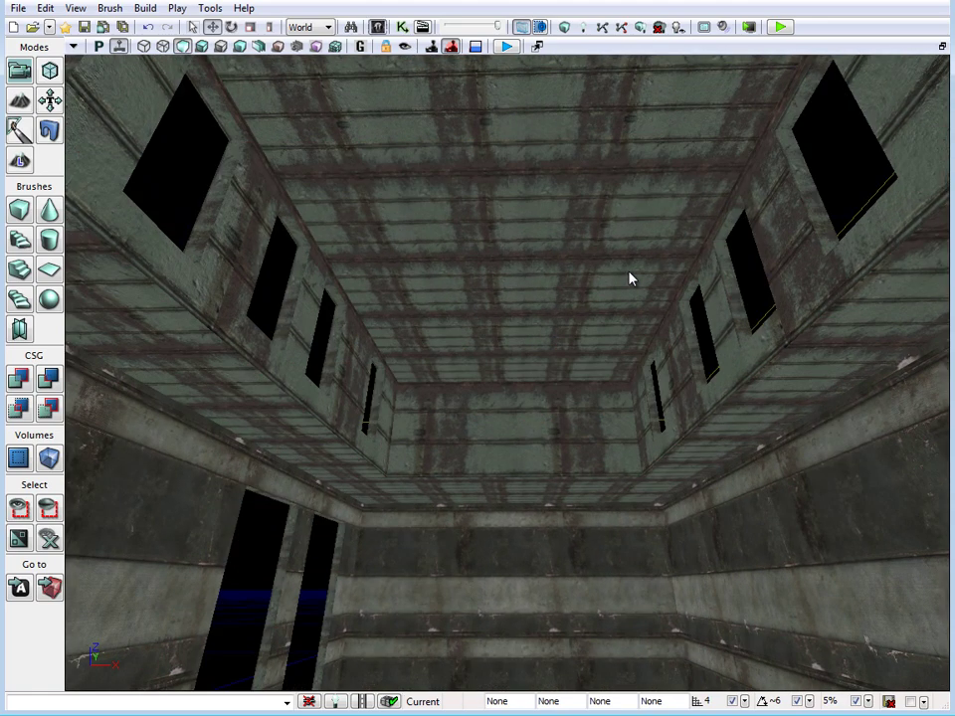
key("ctrl+shift+f")
scroll(628, 278, "down", 3)
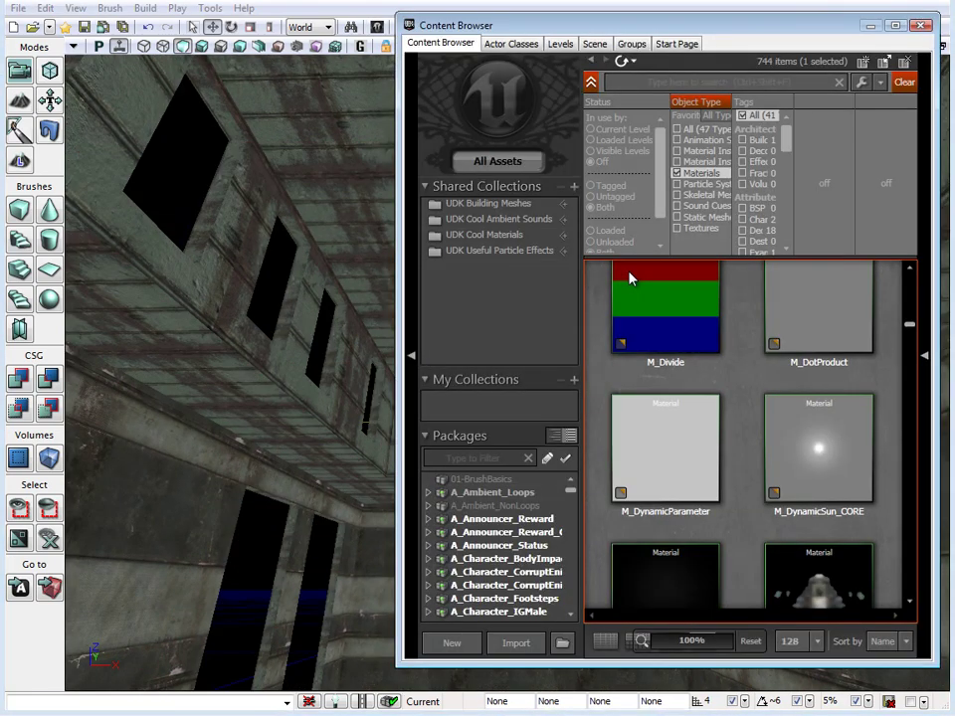
type("metal")
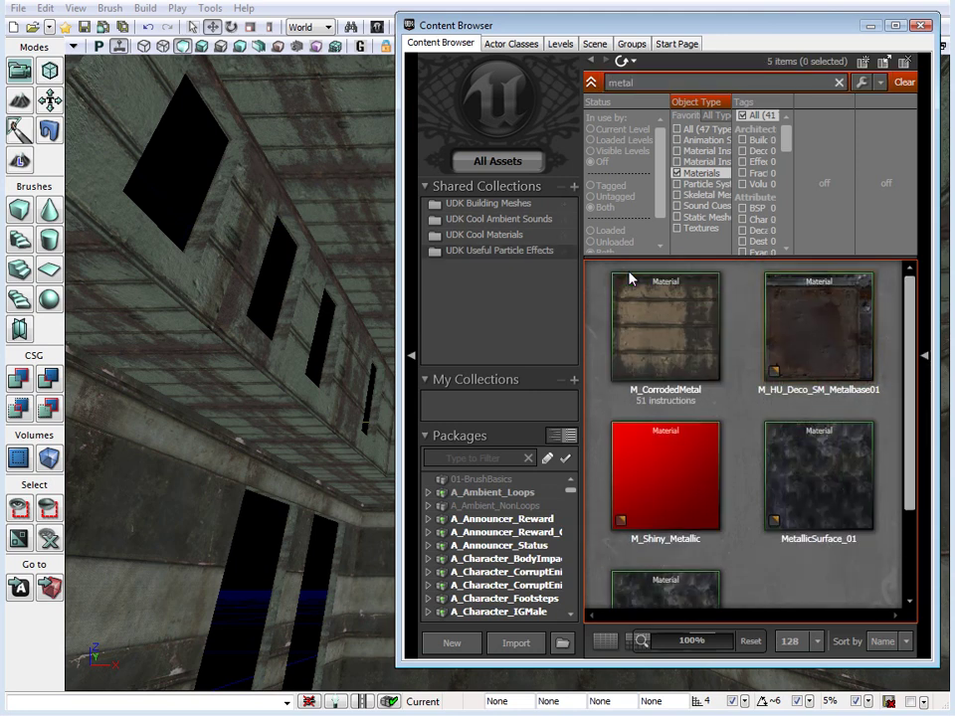
left_click(824, 327)
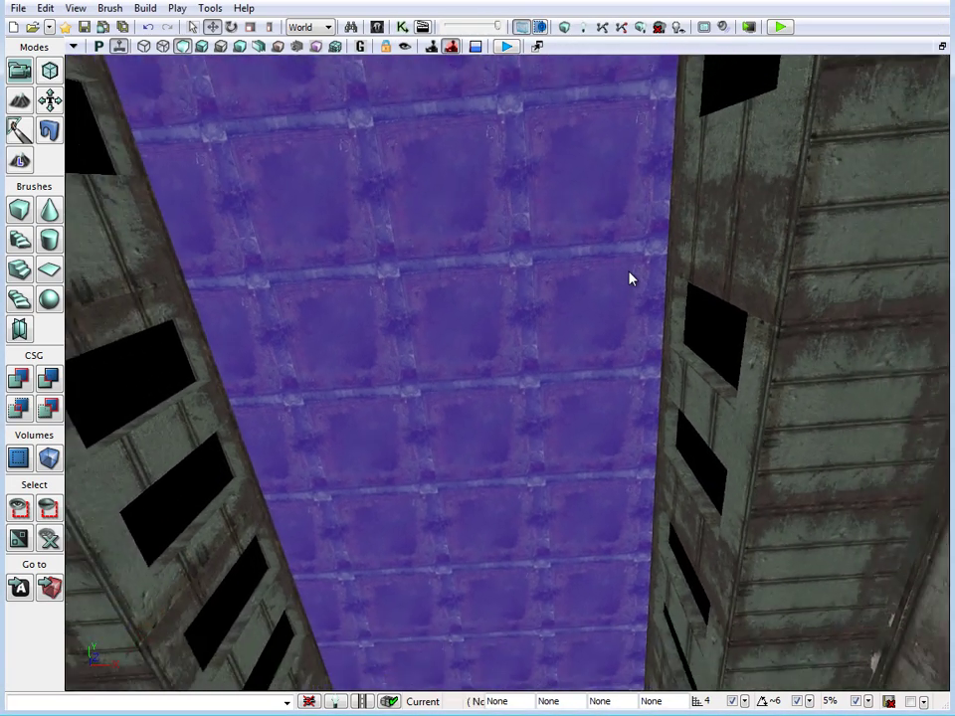
Step: Set the ceiling texture's simple scaling to 2.0 and pan it along U in increments of 4
right_click_drag(629, 271, 629, 273)
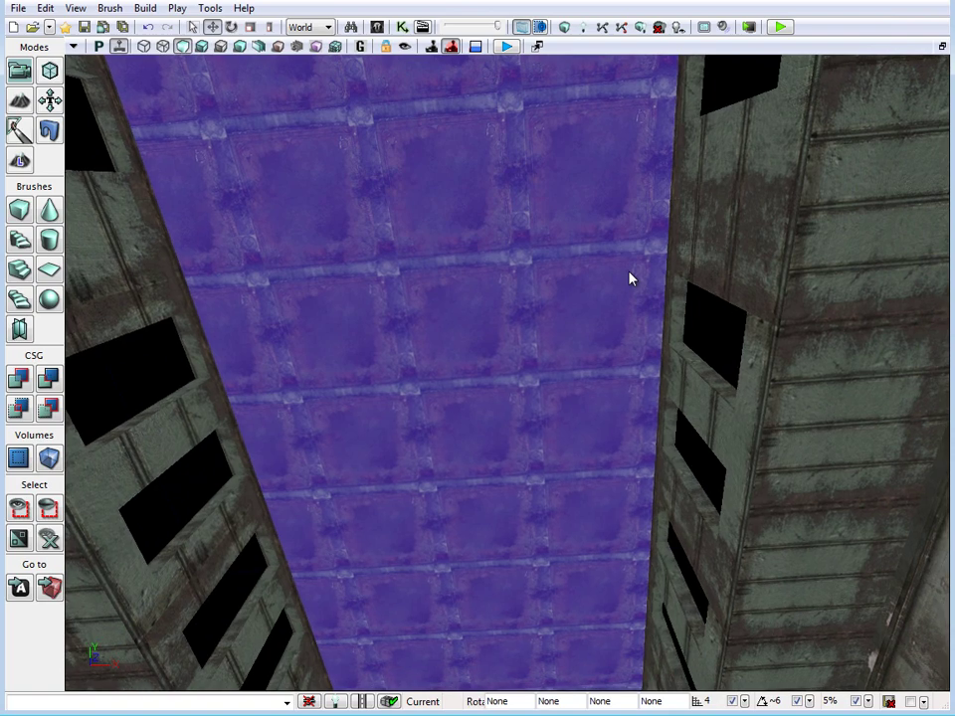
key("F5")
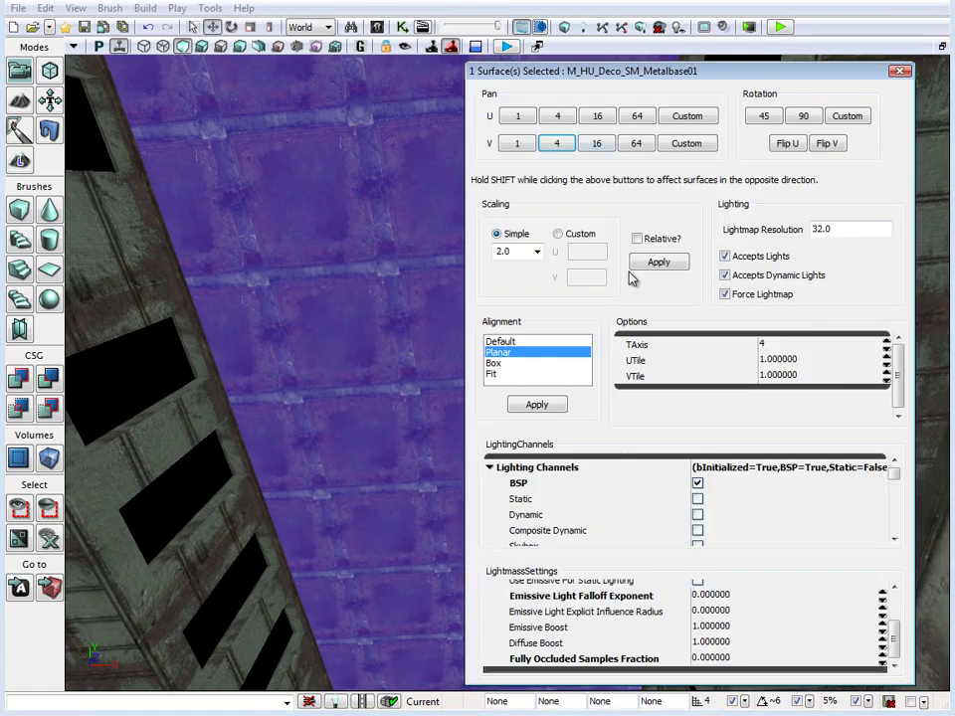
left_click(631, 269)
right_click_drag(630, 272, 628, 272)
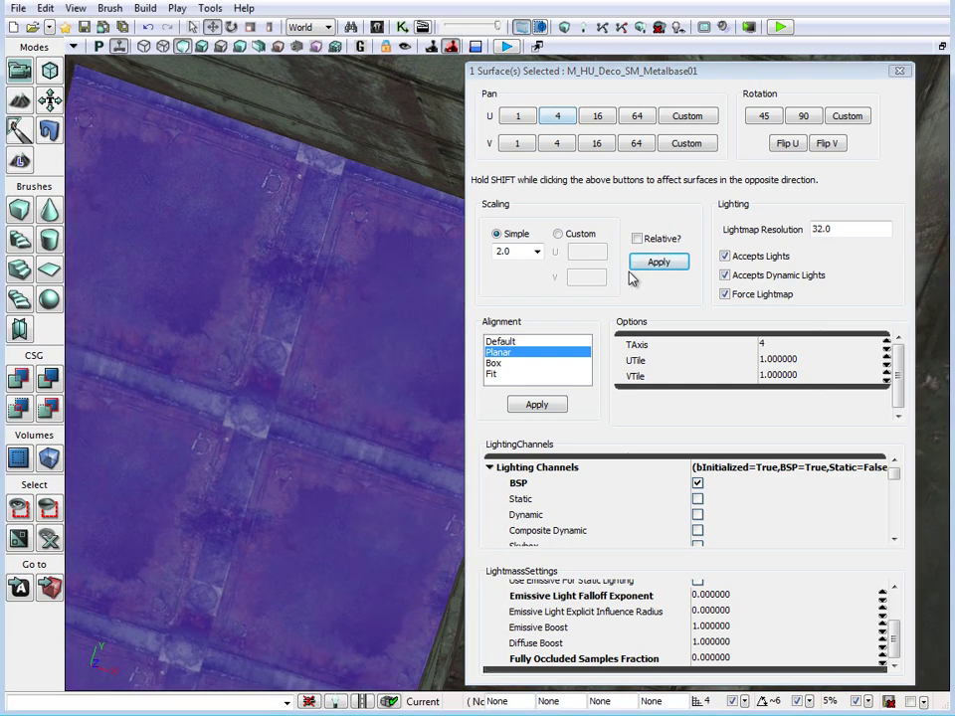
left_click(628, 272)
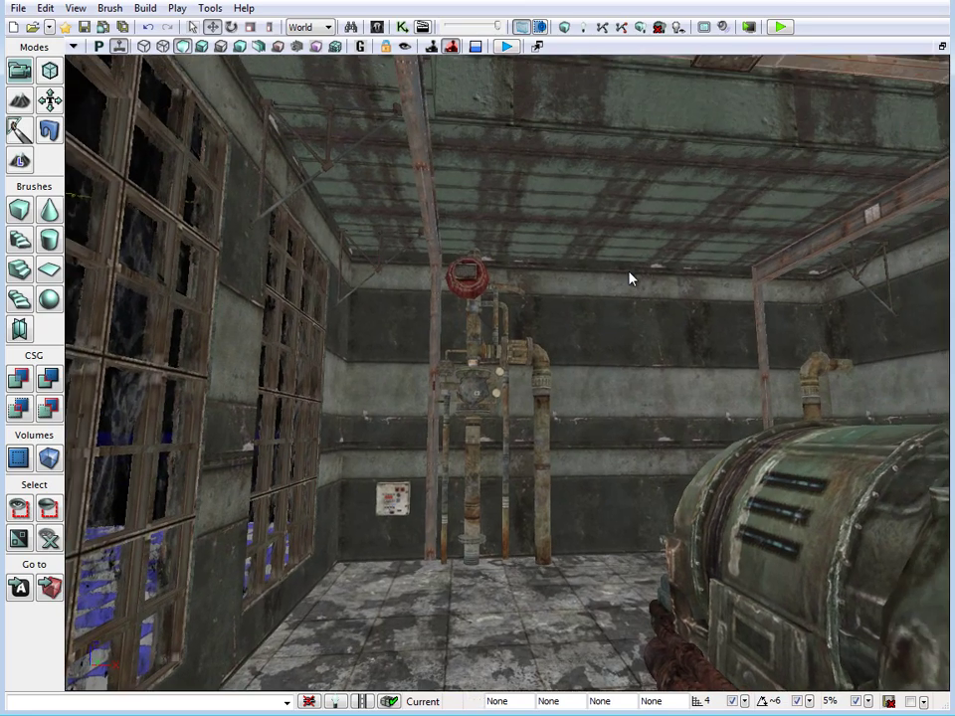
Step: Inspect the fully decorated building inside and out, including its textured front facade, windows, entrance and surrounding floor
right_click_drag(630, 279, 629, 279)
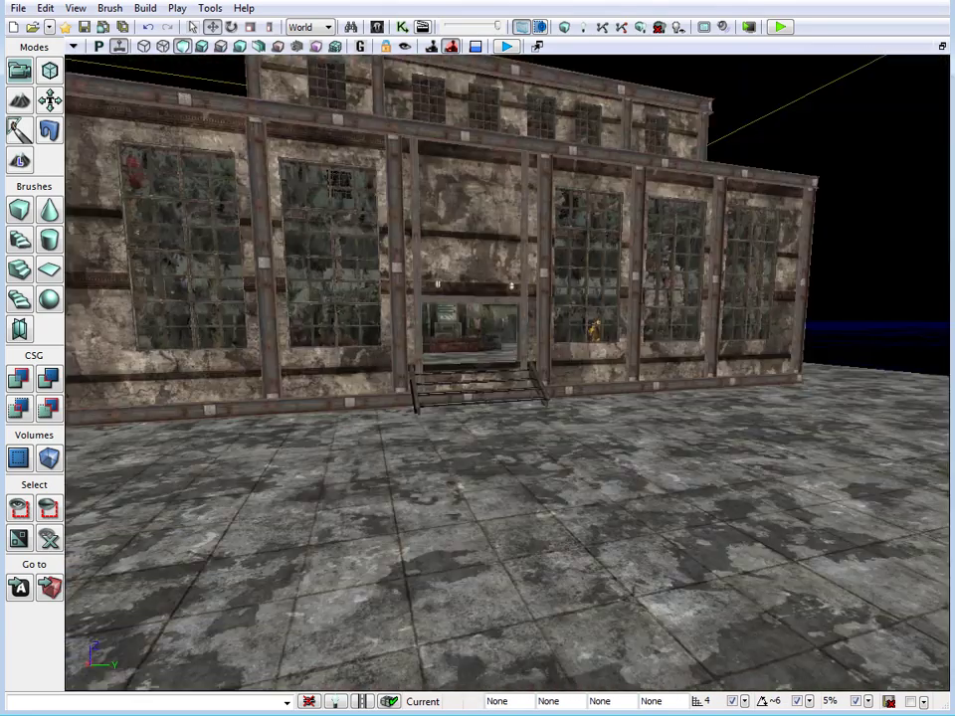
right_click_drag(477, 523, 478, 523)
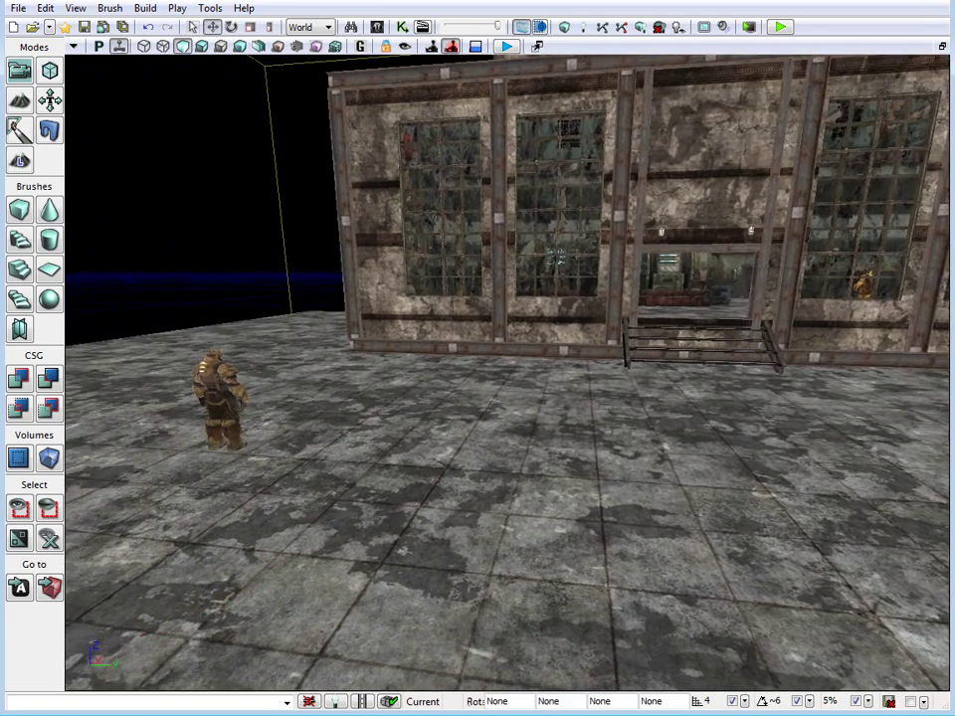
right_click_drag(730, 384, 703, 350)
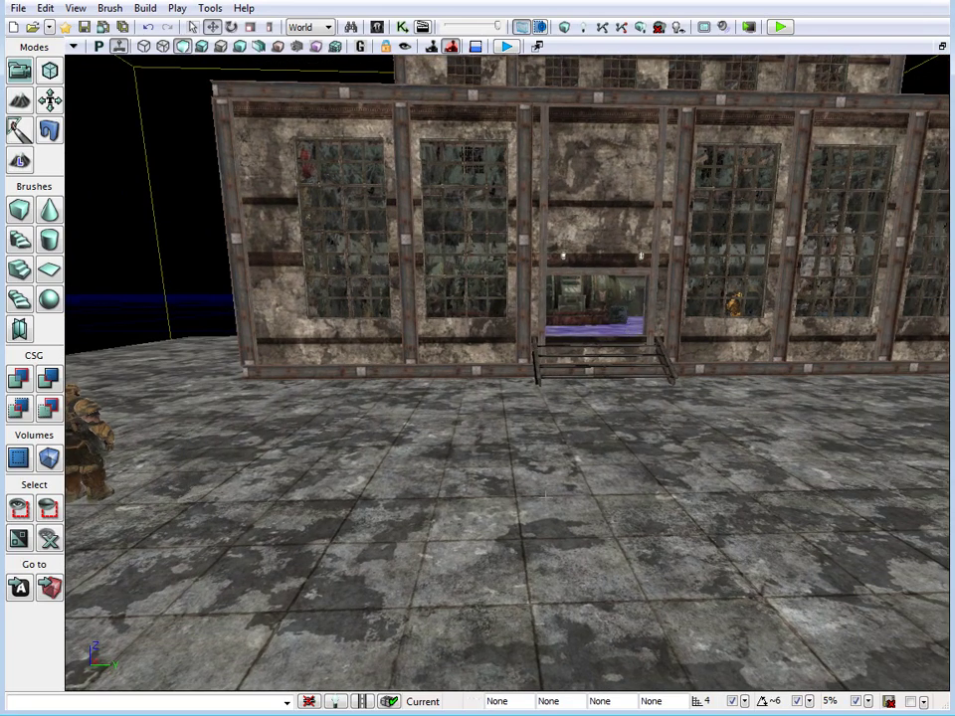
left_click(545, 494)
right_click_drag(545, 494, 545, 494)
left_click(614, 356)
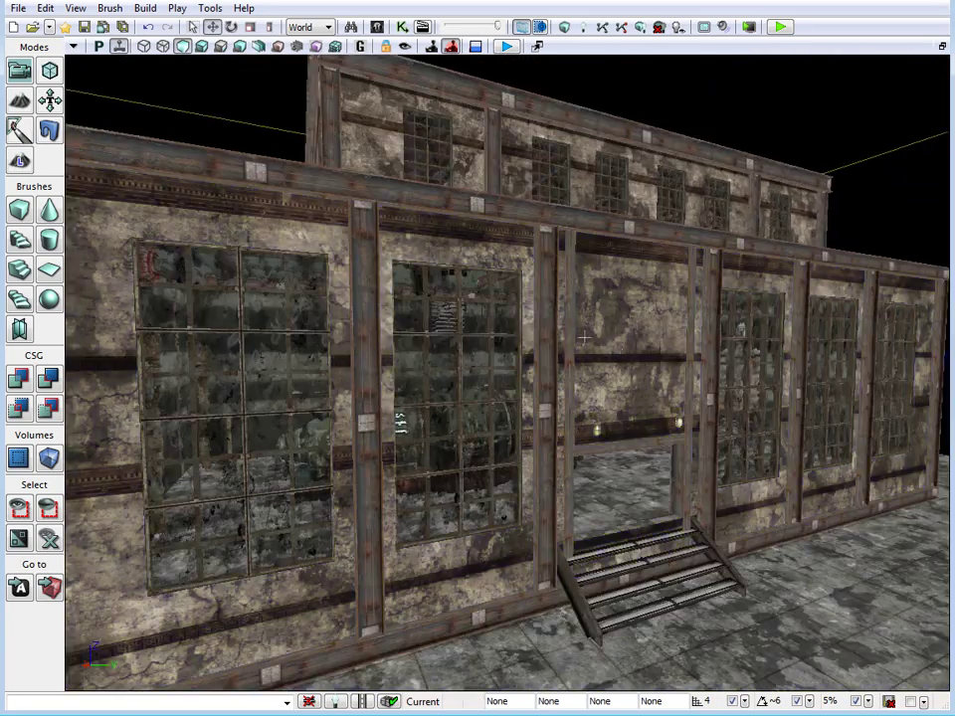
left_click(373, 132)
left_click(610, 318)
left_click_drag(540, 371, 540, 371)
right_click_drag(517, 360, 577, 263)
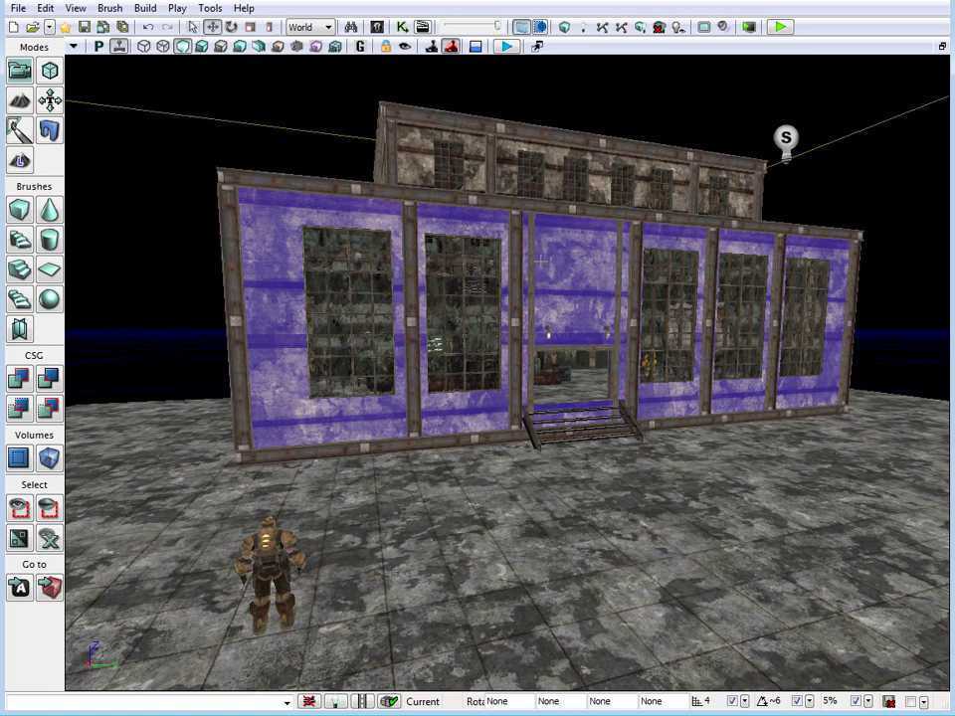
left_click_drag(540, 262, 540, 262)
Step: Build the level lighting at Preview quality with Lightmass for BSP and static meshes, and switch the viewport to Lit mode
left_click(585, 28)
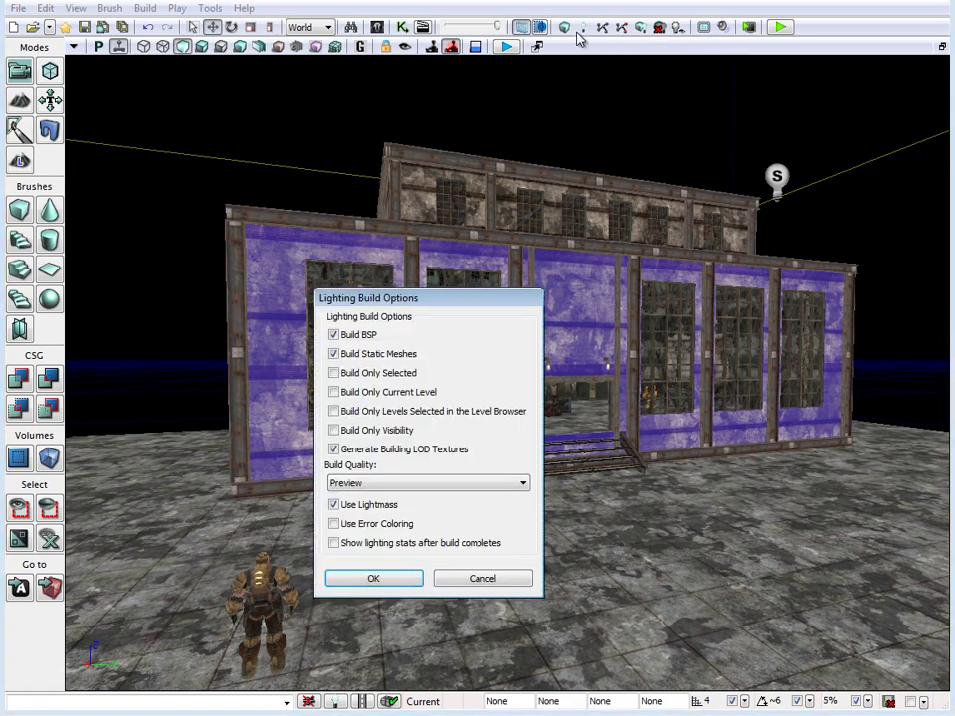
left_click(392, 581)
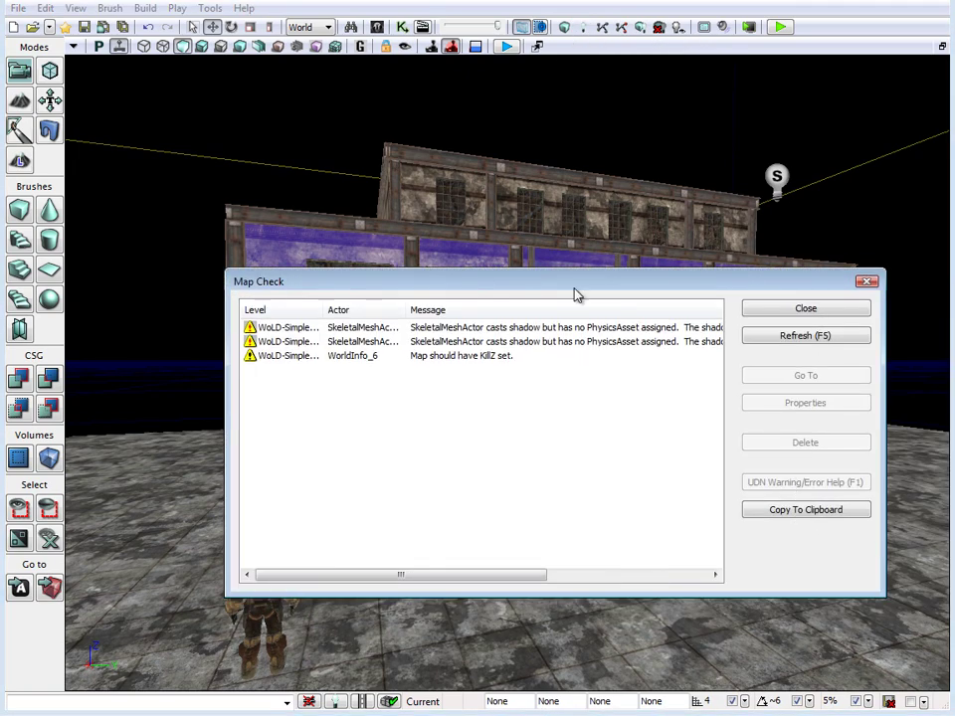
left_click(806, 306)
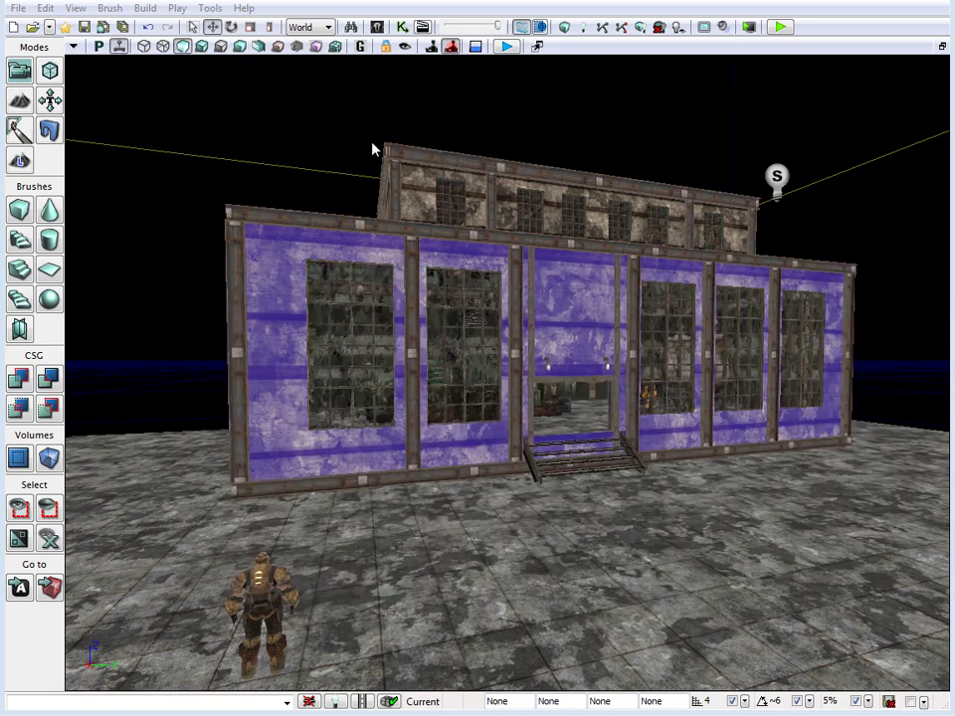
left_click(201, 47)
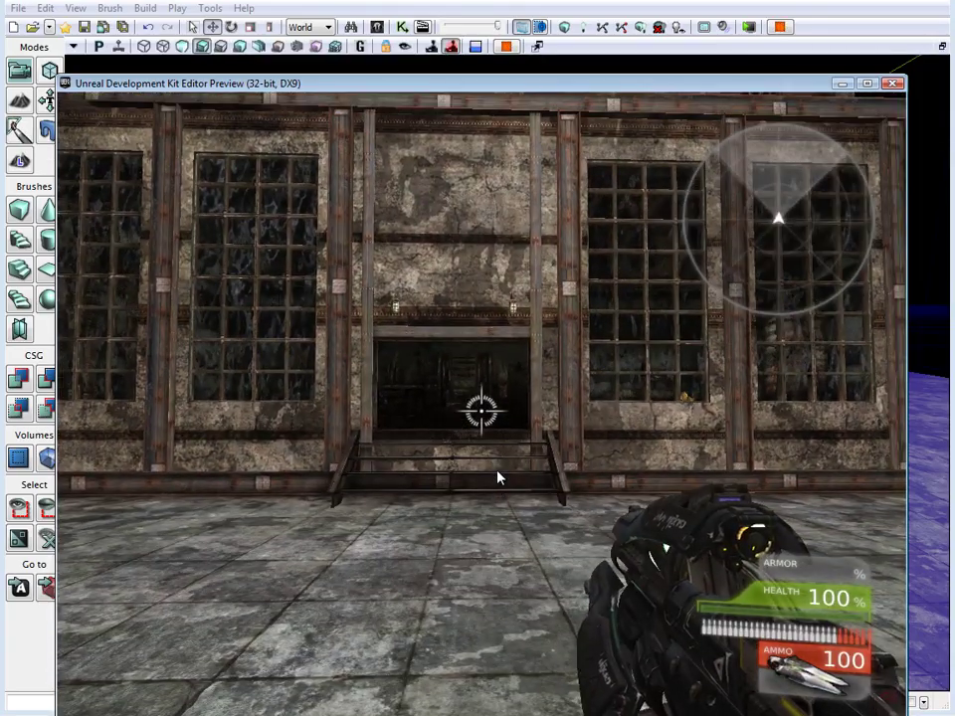
Step: Walk through the playable preview into the building and back outside to examine the lit interior, front facade, windows and stone floor
key("w")
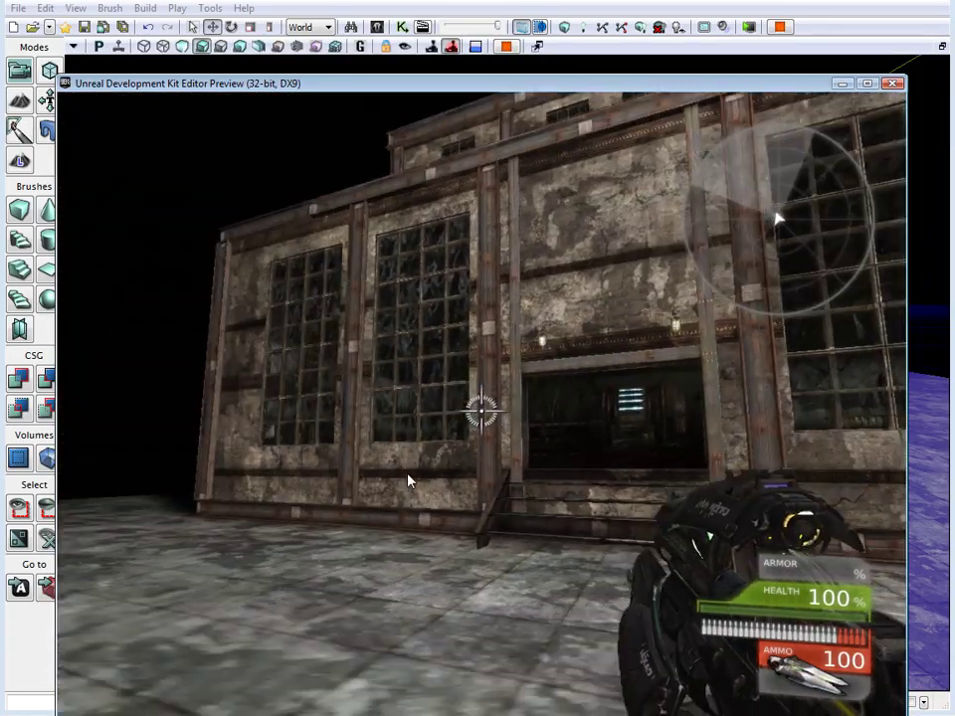
key("w")
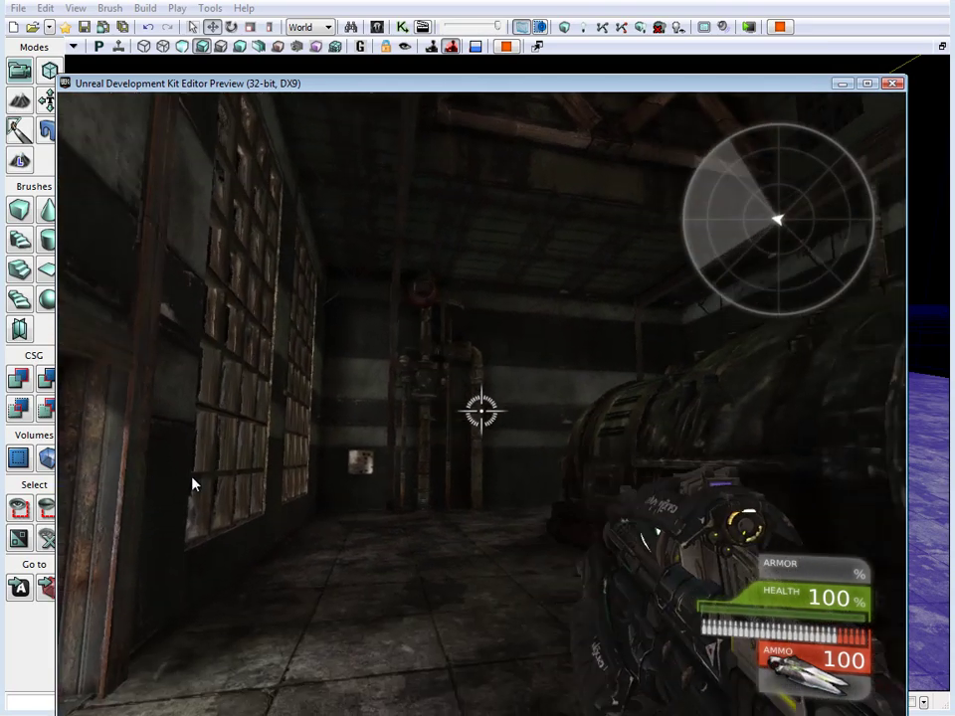
key("s")
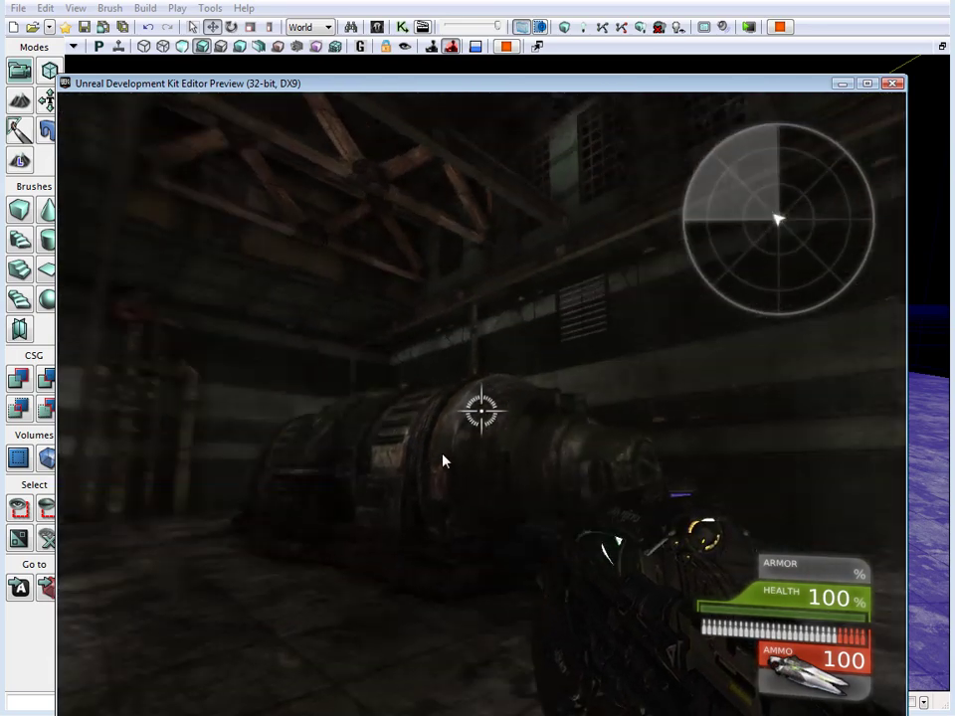
key("w")
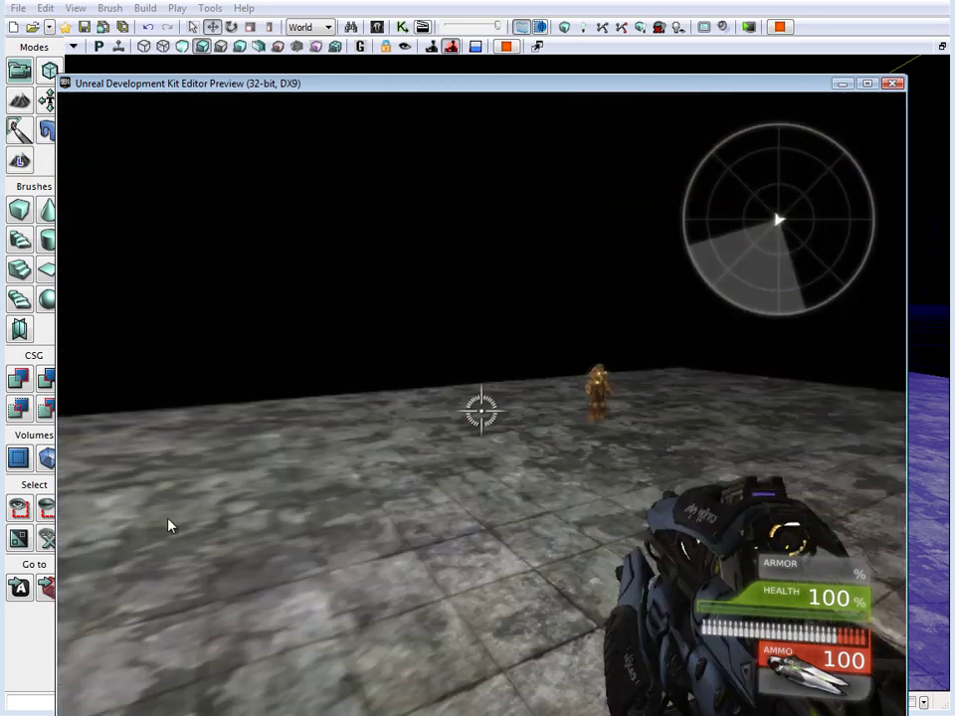
key("a")
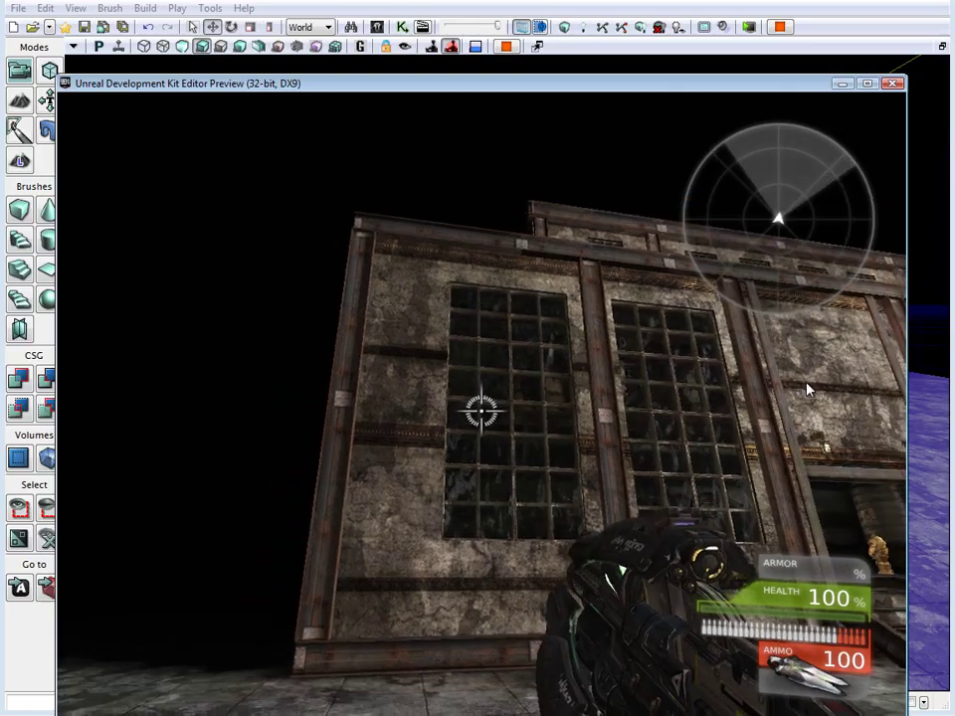
key("w")
key("d")
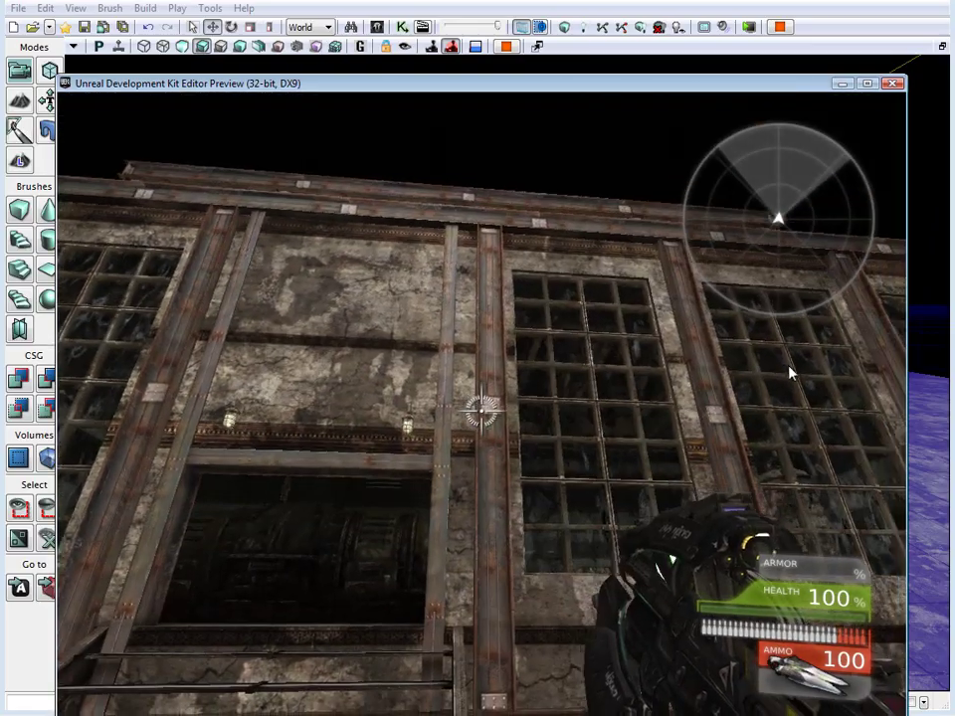
Step: Go back inside through the entrance and examine the machinery, tanks, striped walls, ceiling trusses and upper windows under the built lighting
key("w")
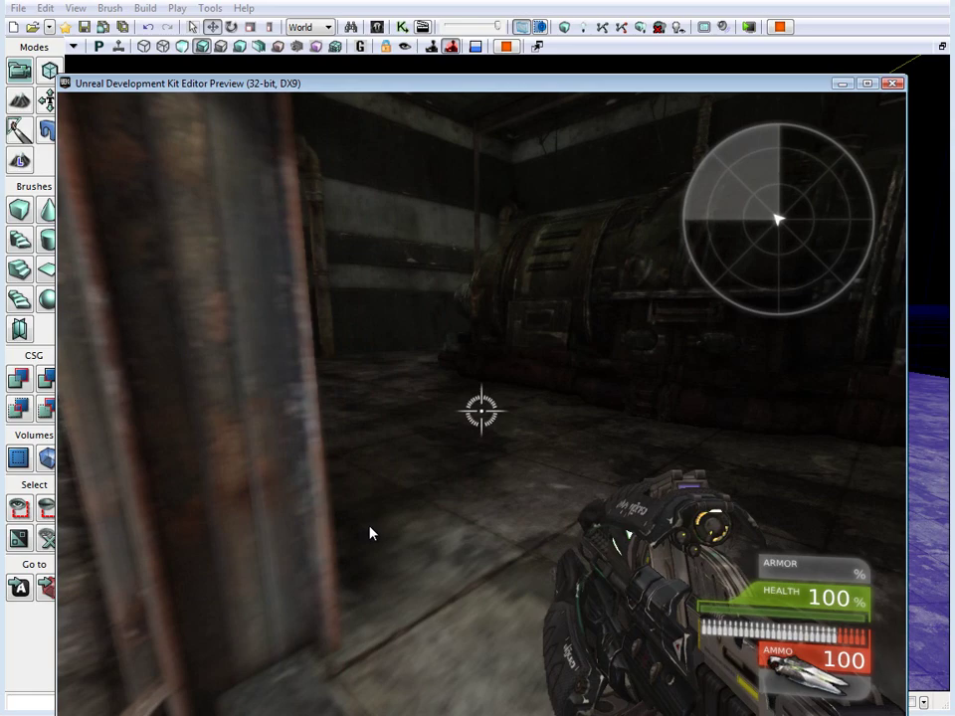
key("w")
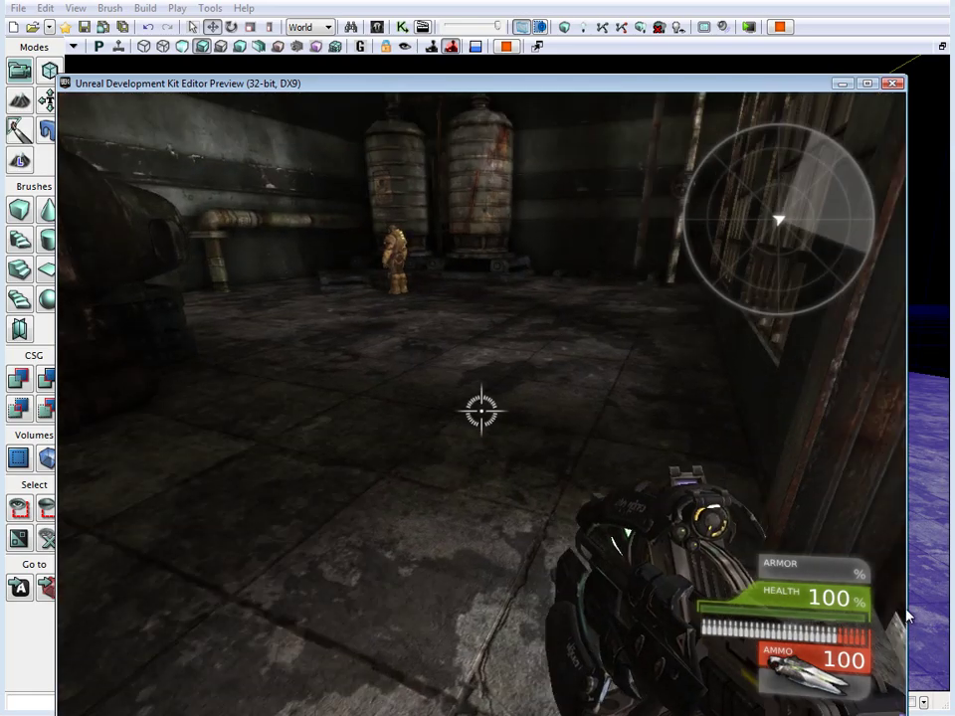
key("w")
key("w")
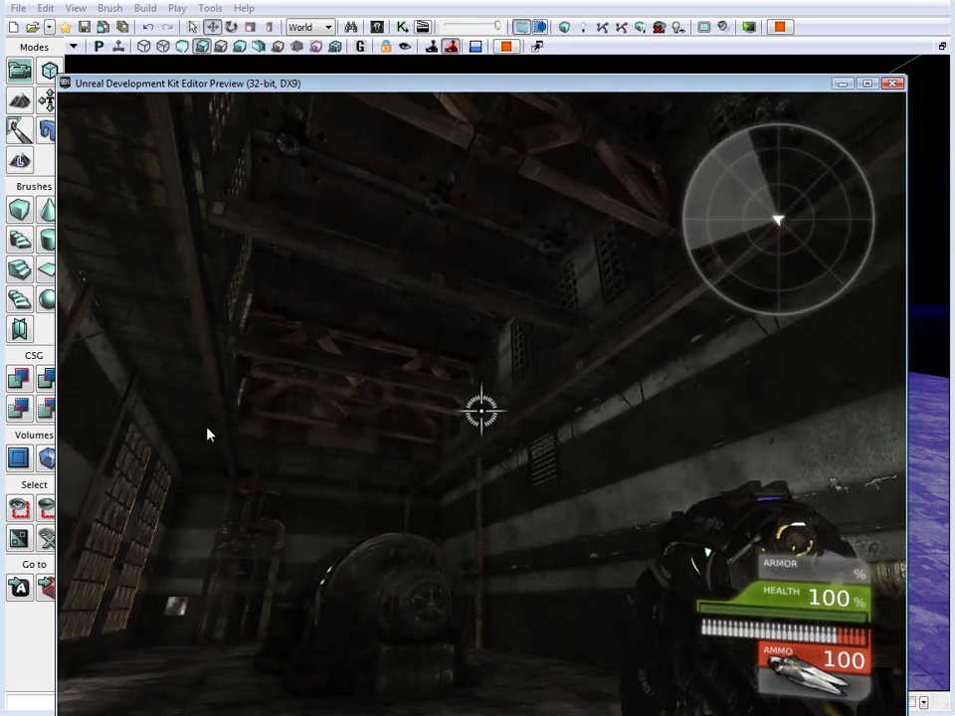
key("w")
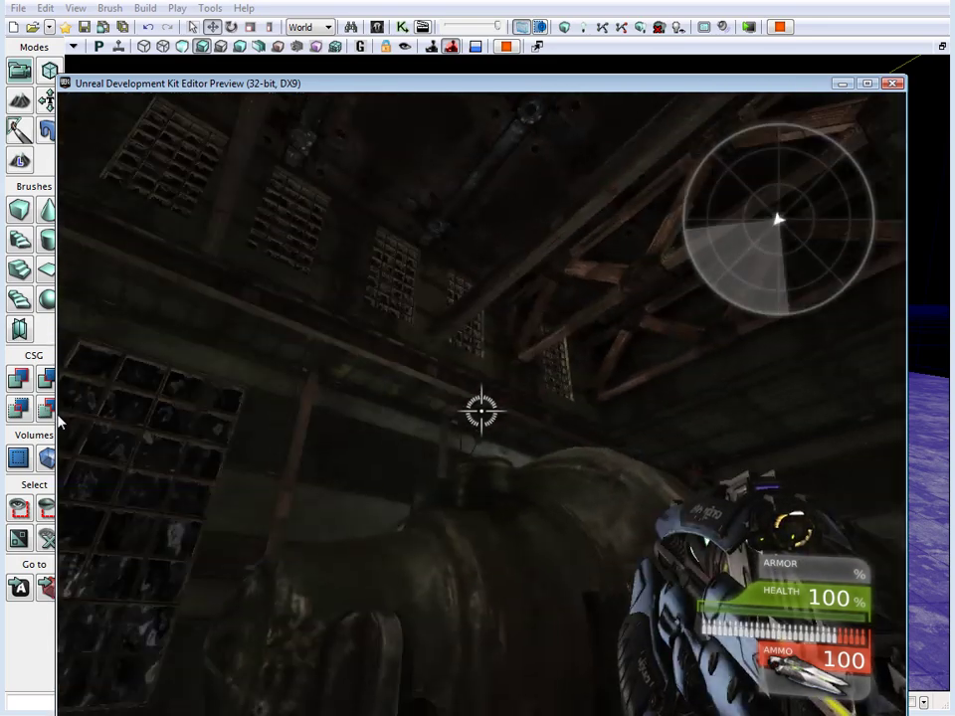